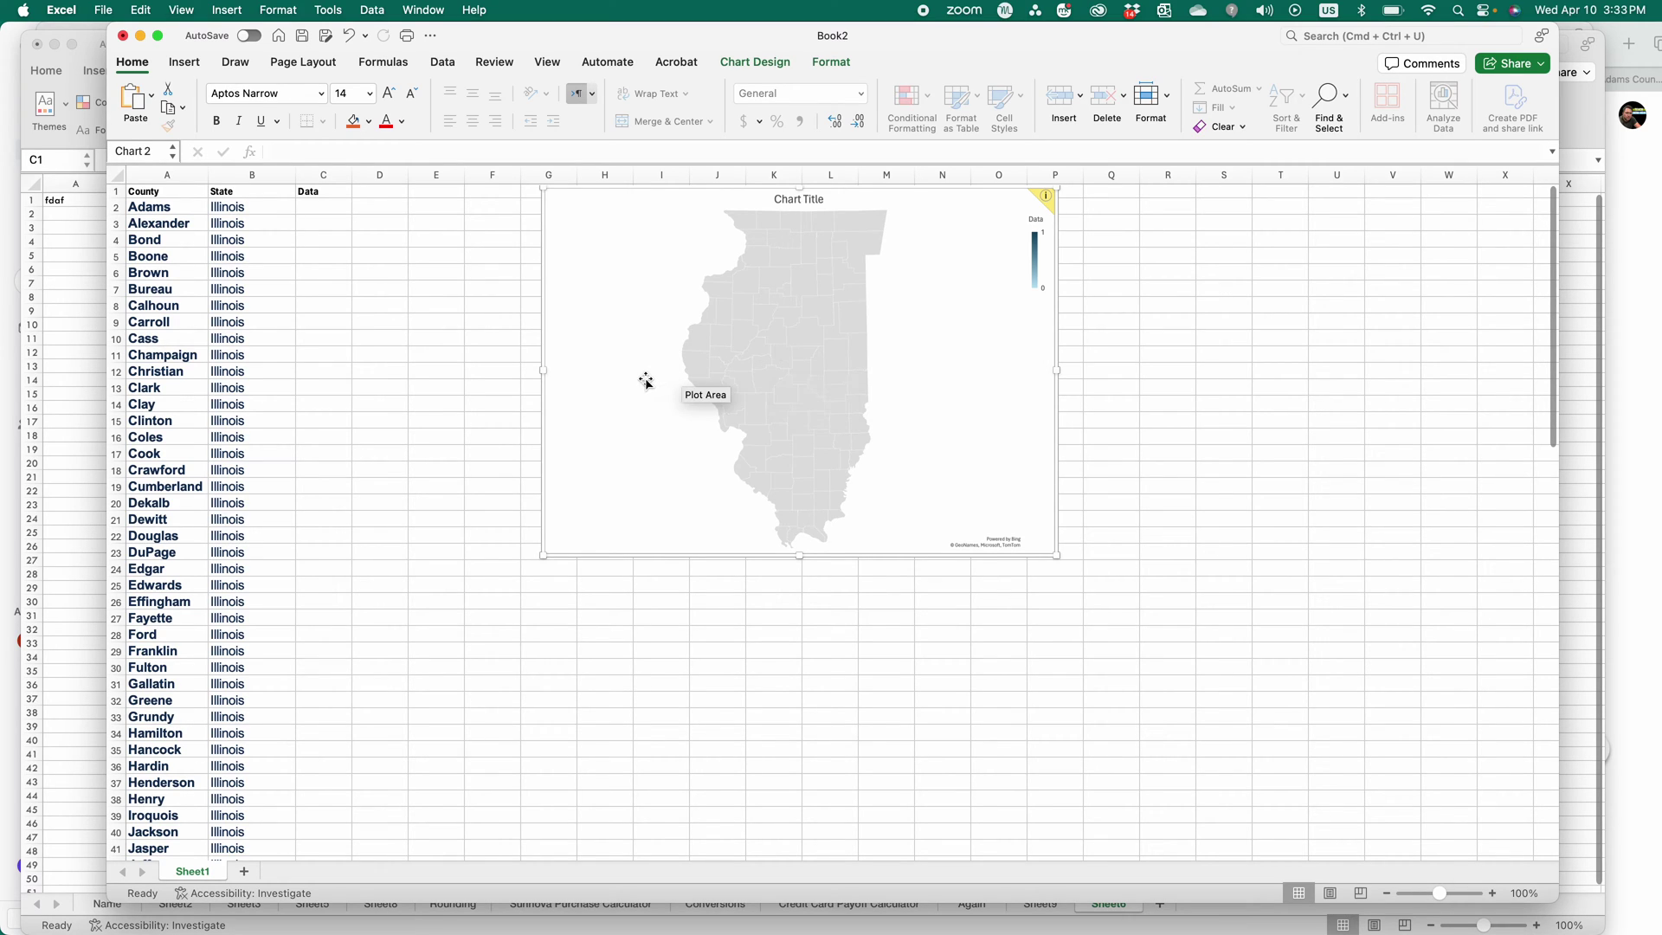
Step: Select the empty grey Illinois map chart on the sheet
{"action": "left_click", "coordinate": [629, 359]}
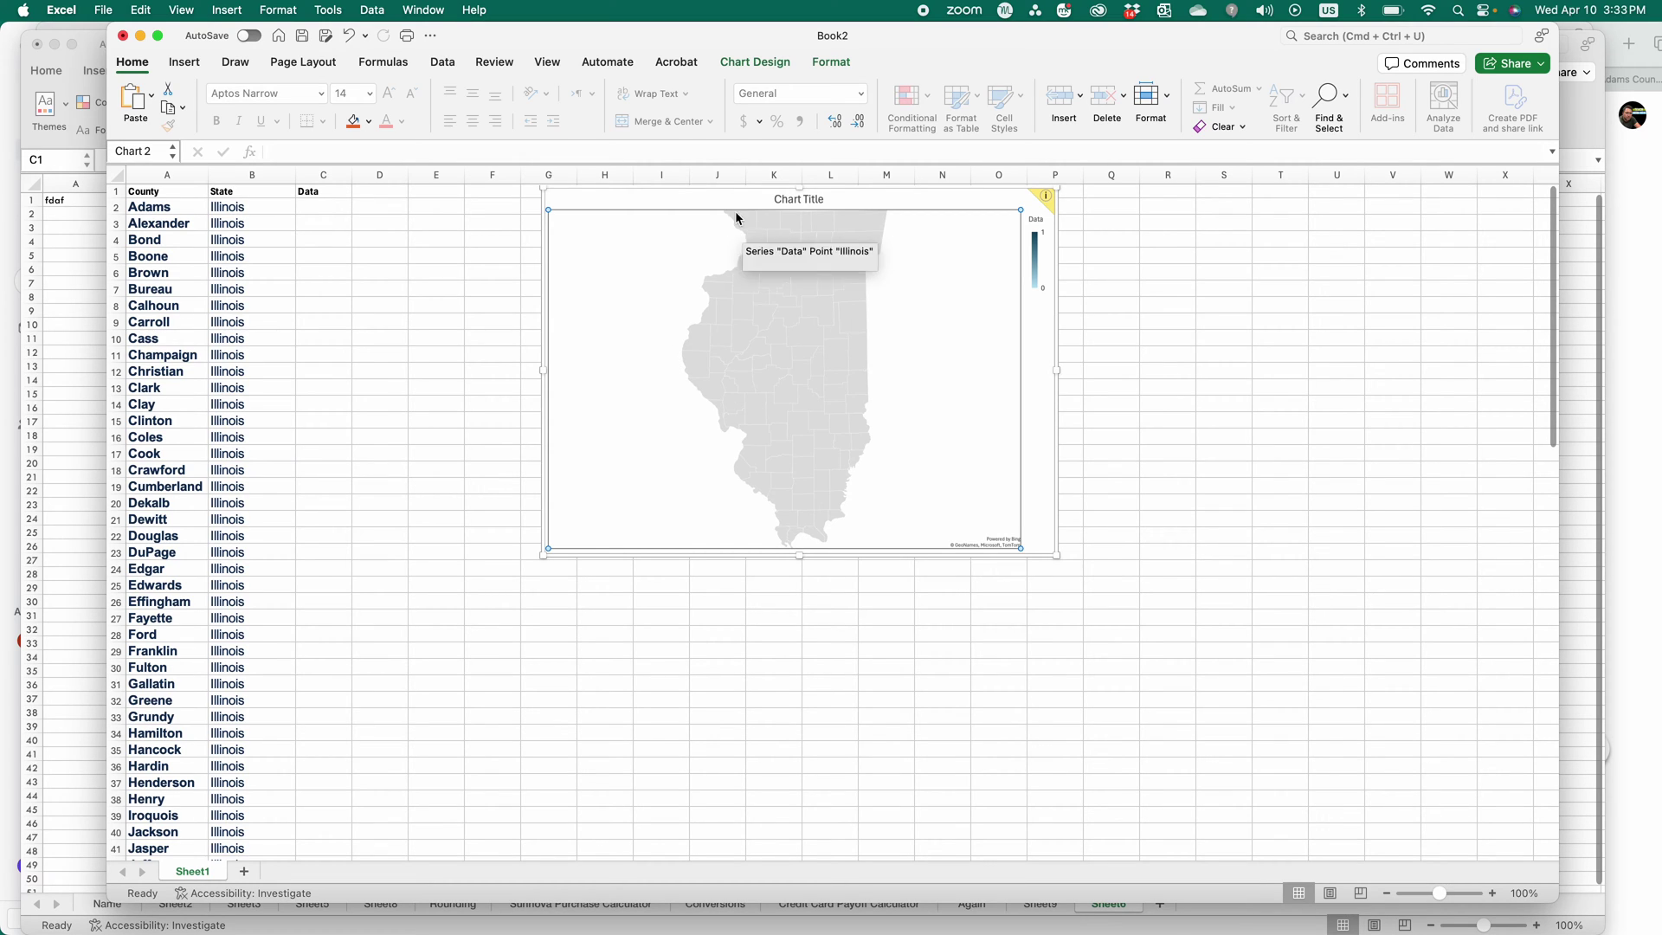
{"action": "left_click", "coordinate": [688, 202]}
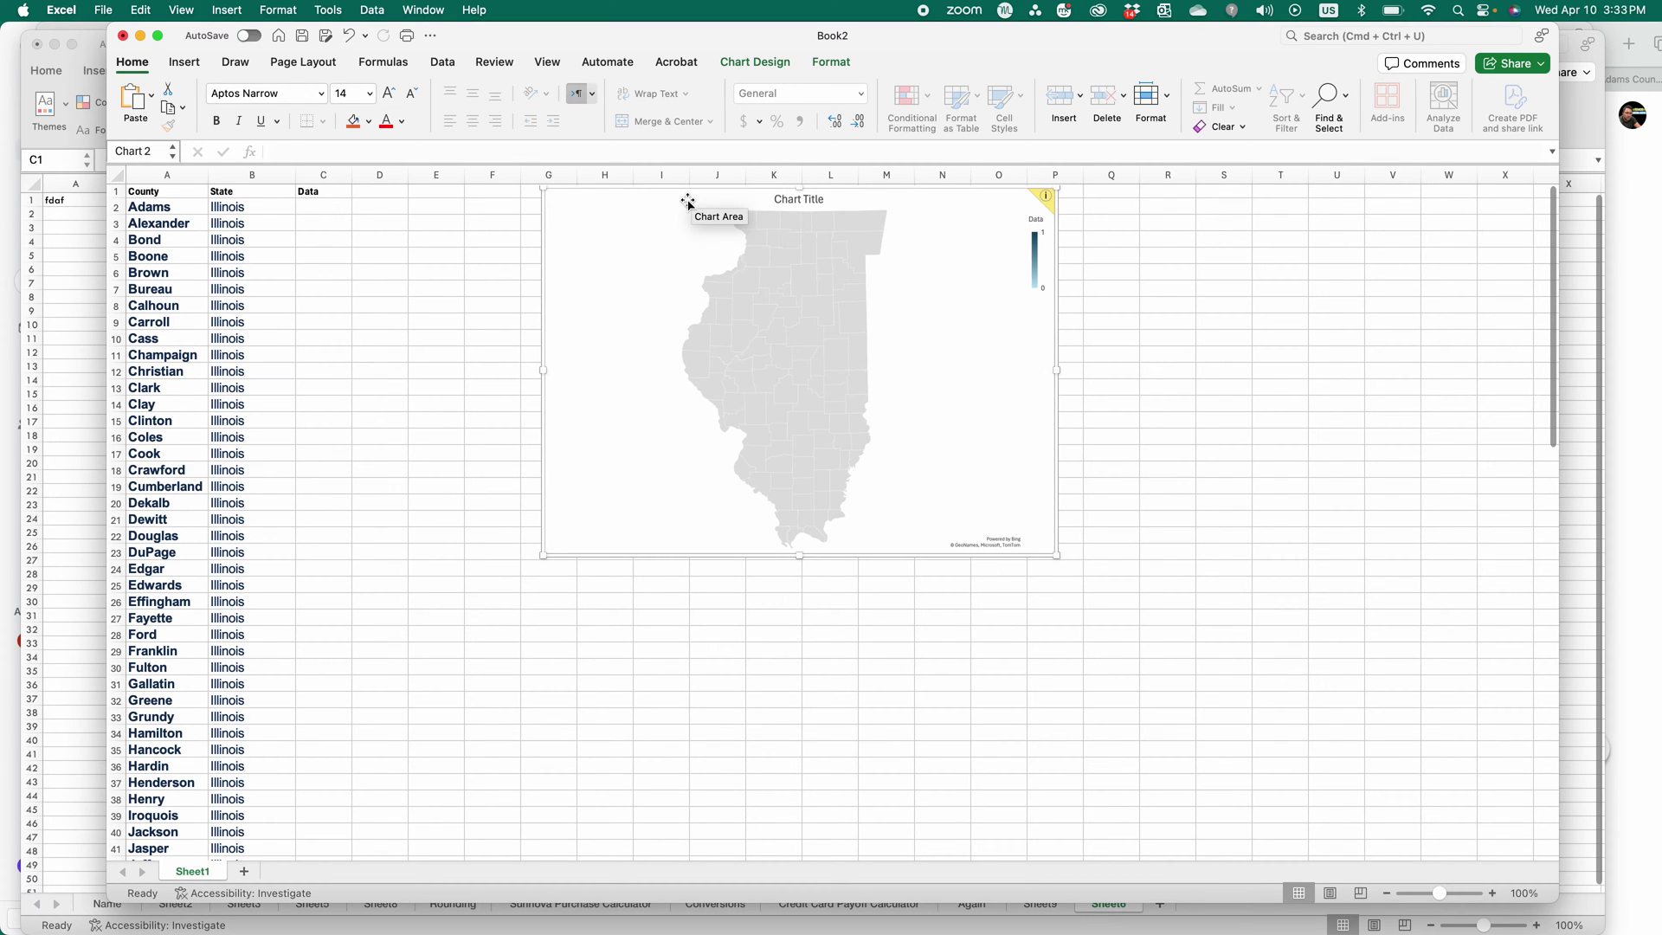
Step: Delete the empty map chart and enter 100,000 as the first Data value in C2
{"action": "key", "text": "Delete"}
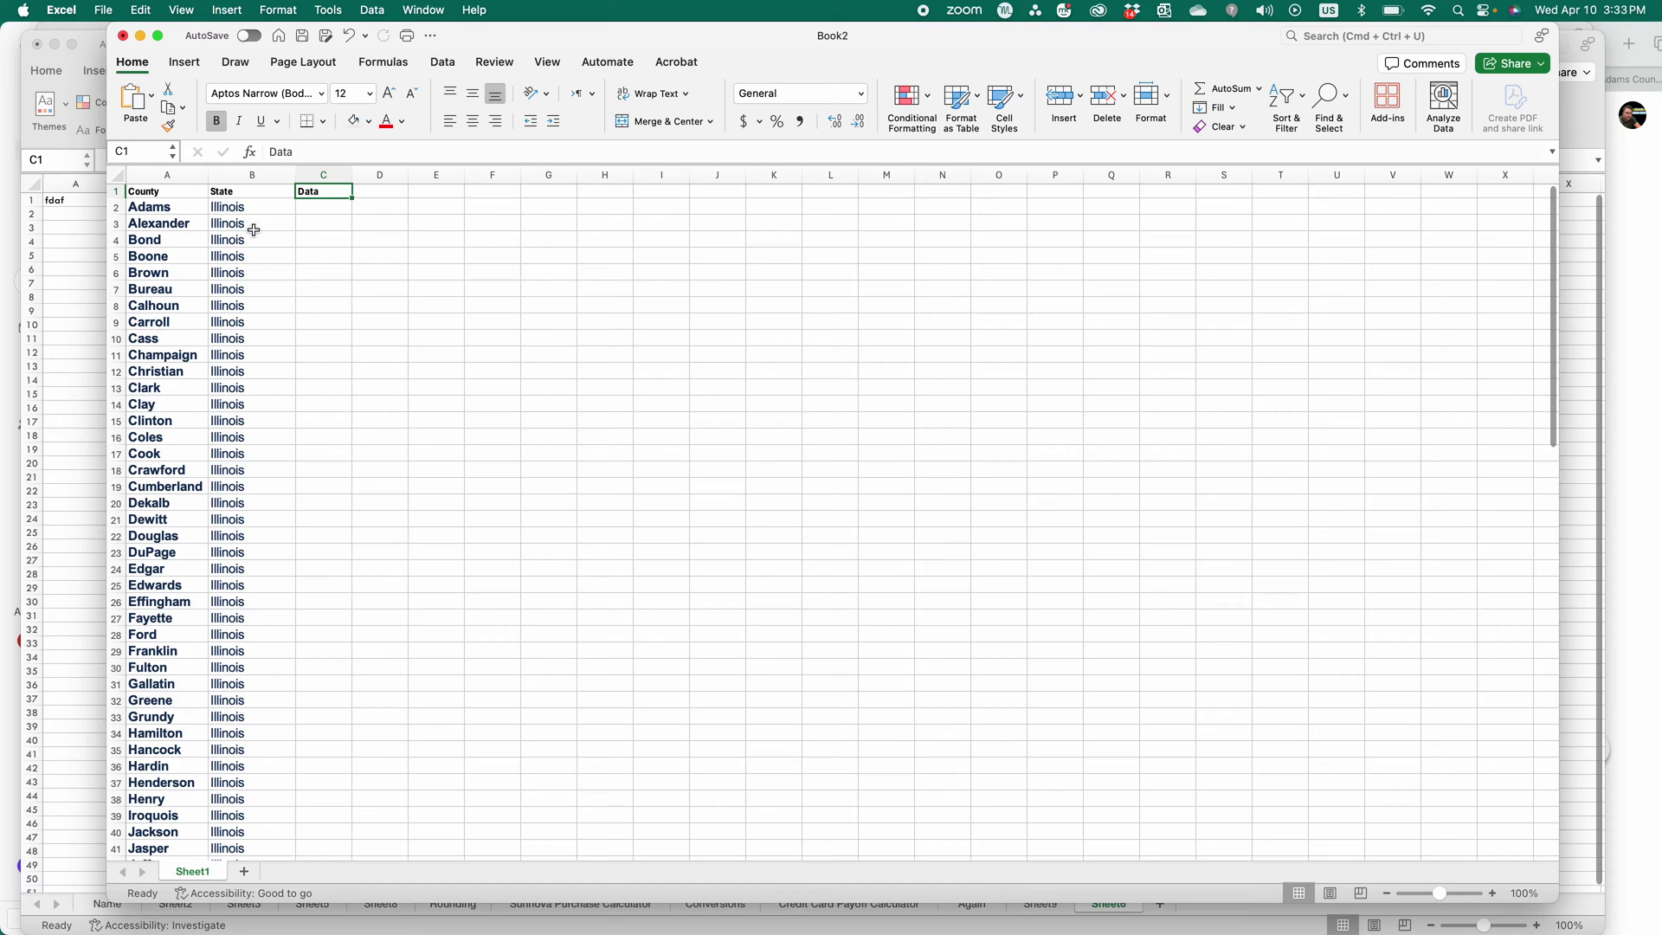
{"action": "left_click", "coordinate": [152, 178]}
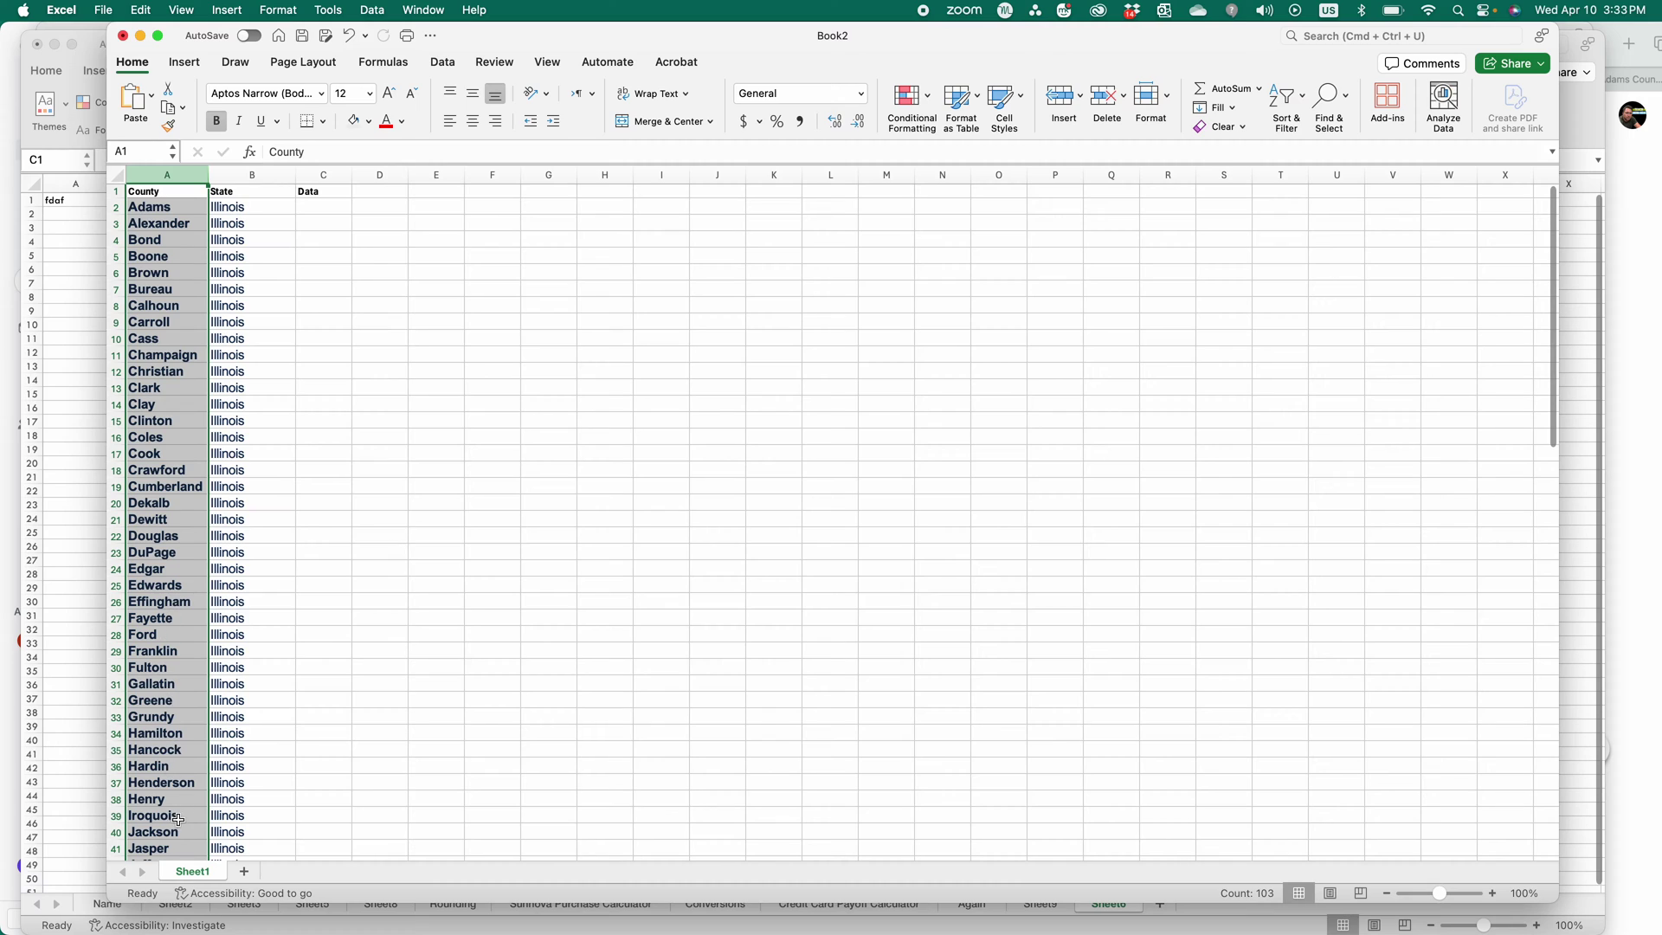
{"action": "left_click", "coordinate": [252, 175]}
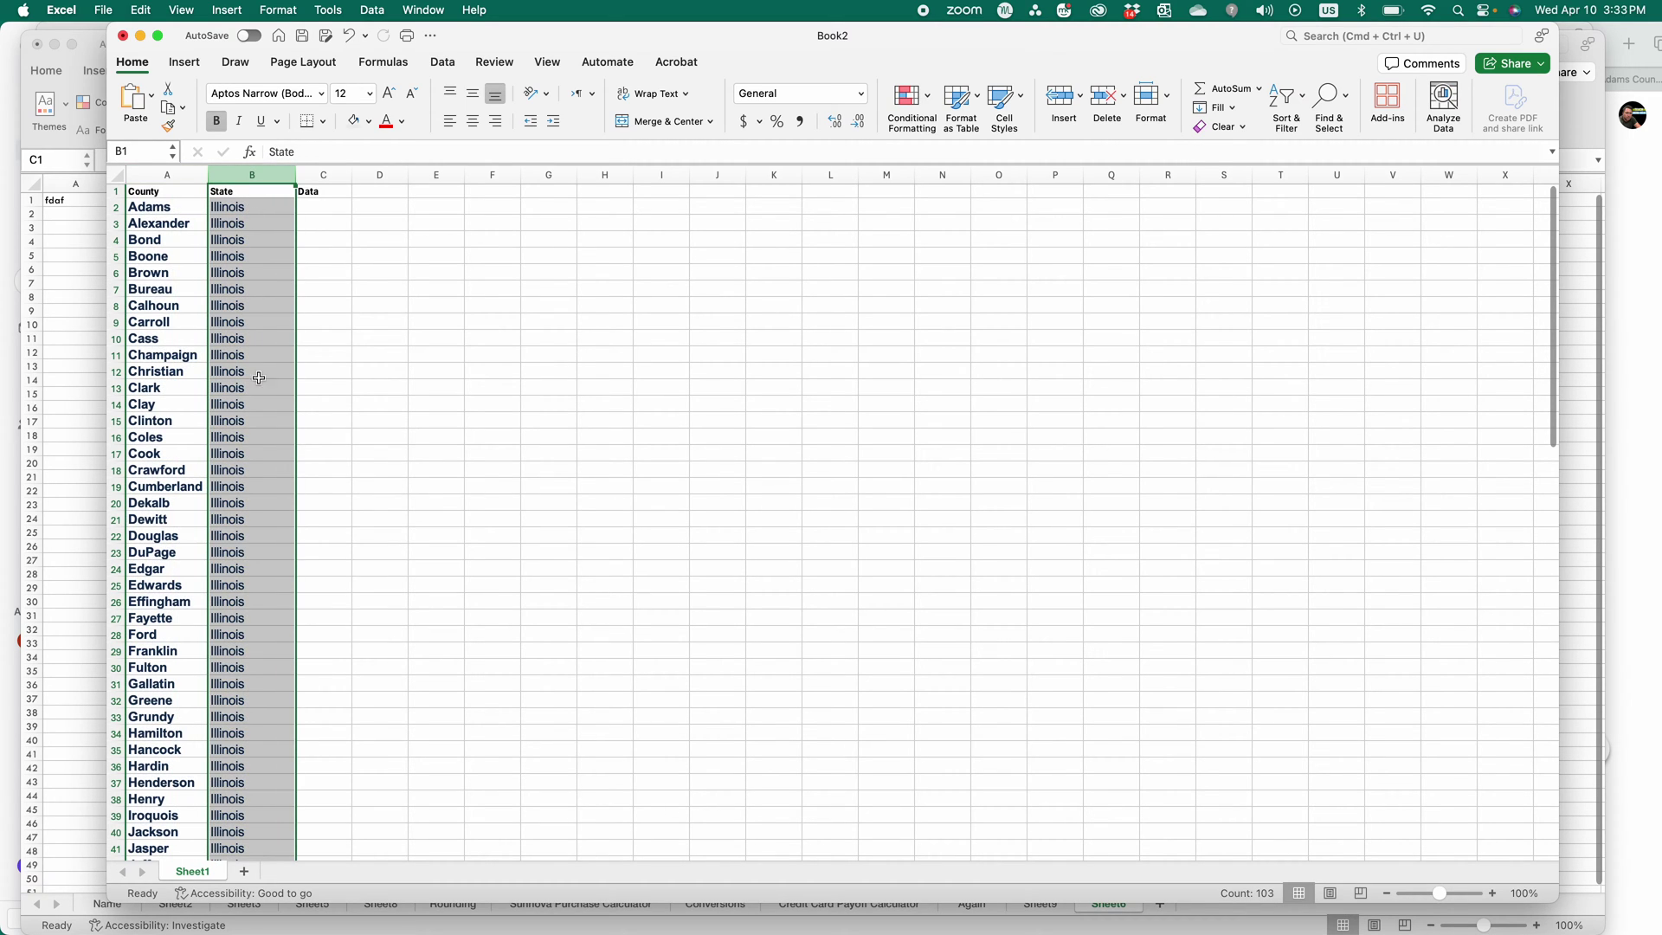
{"action": "left_click", "coordinate": [325, 176]}
{"action": "left_click", "coordinate": [325, 206]}
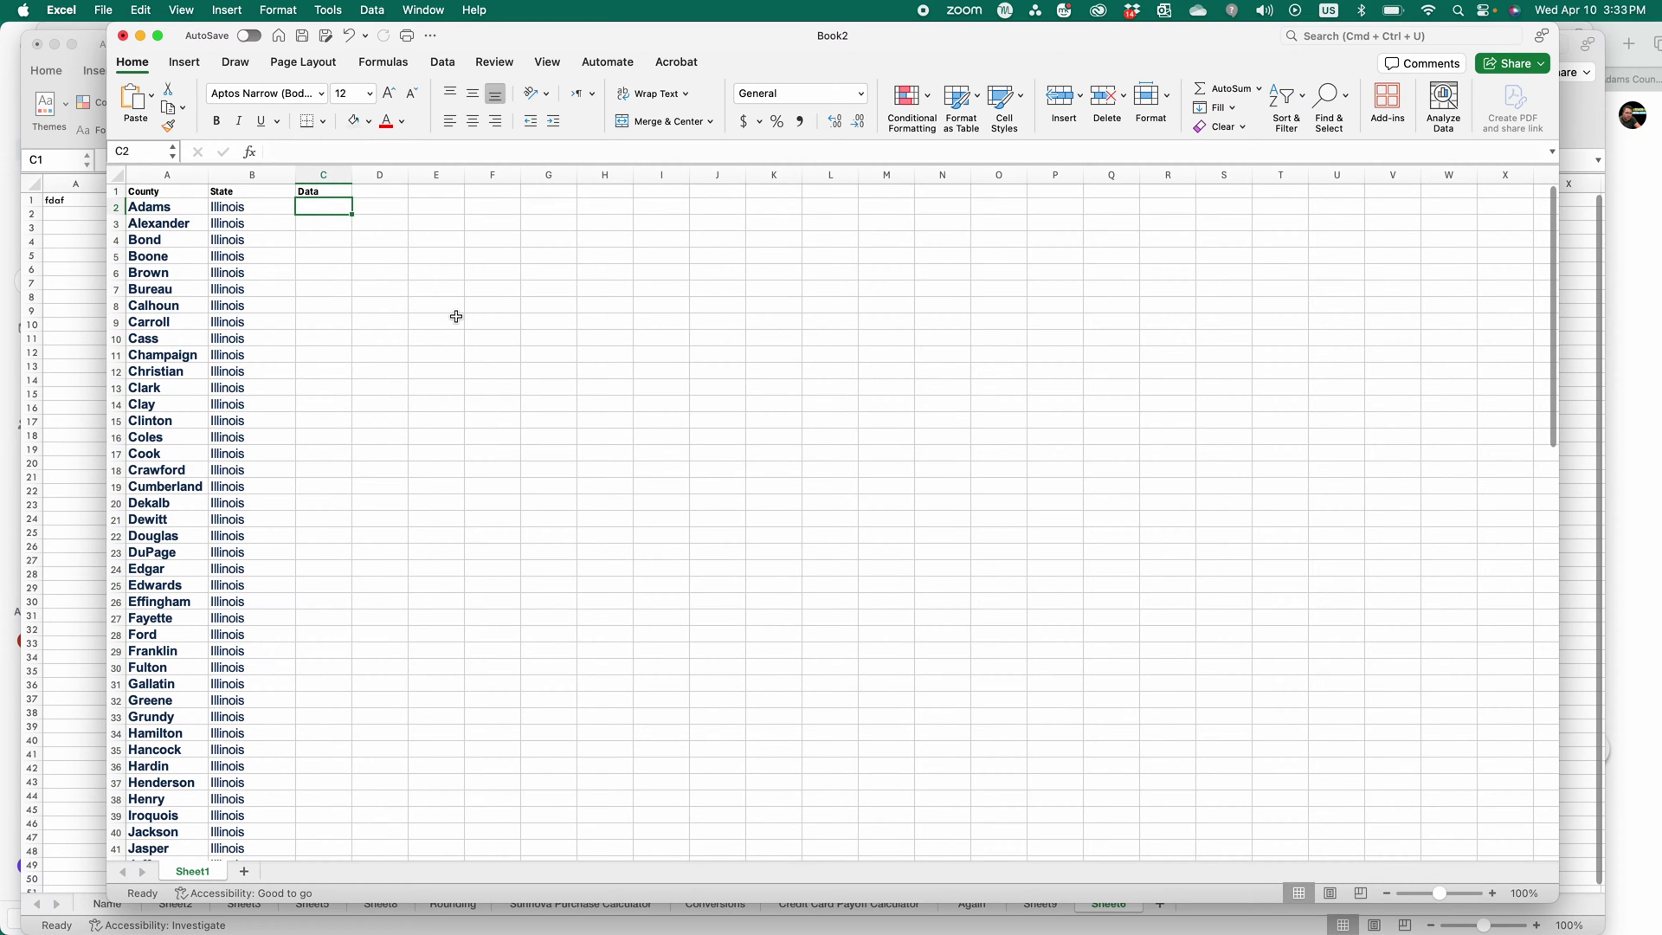
{"action": "type", "text": "100"}
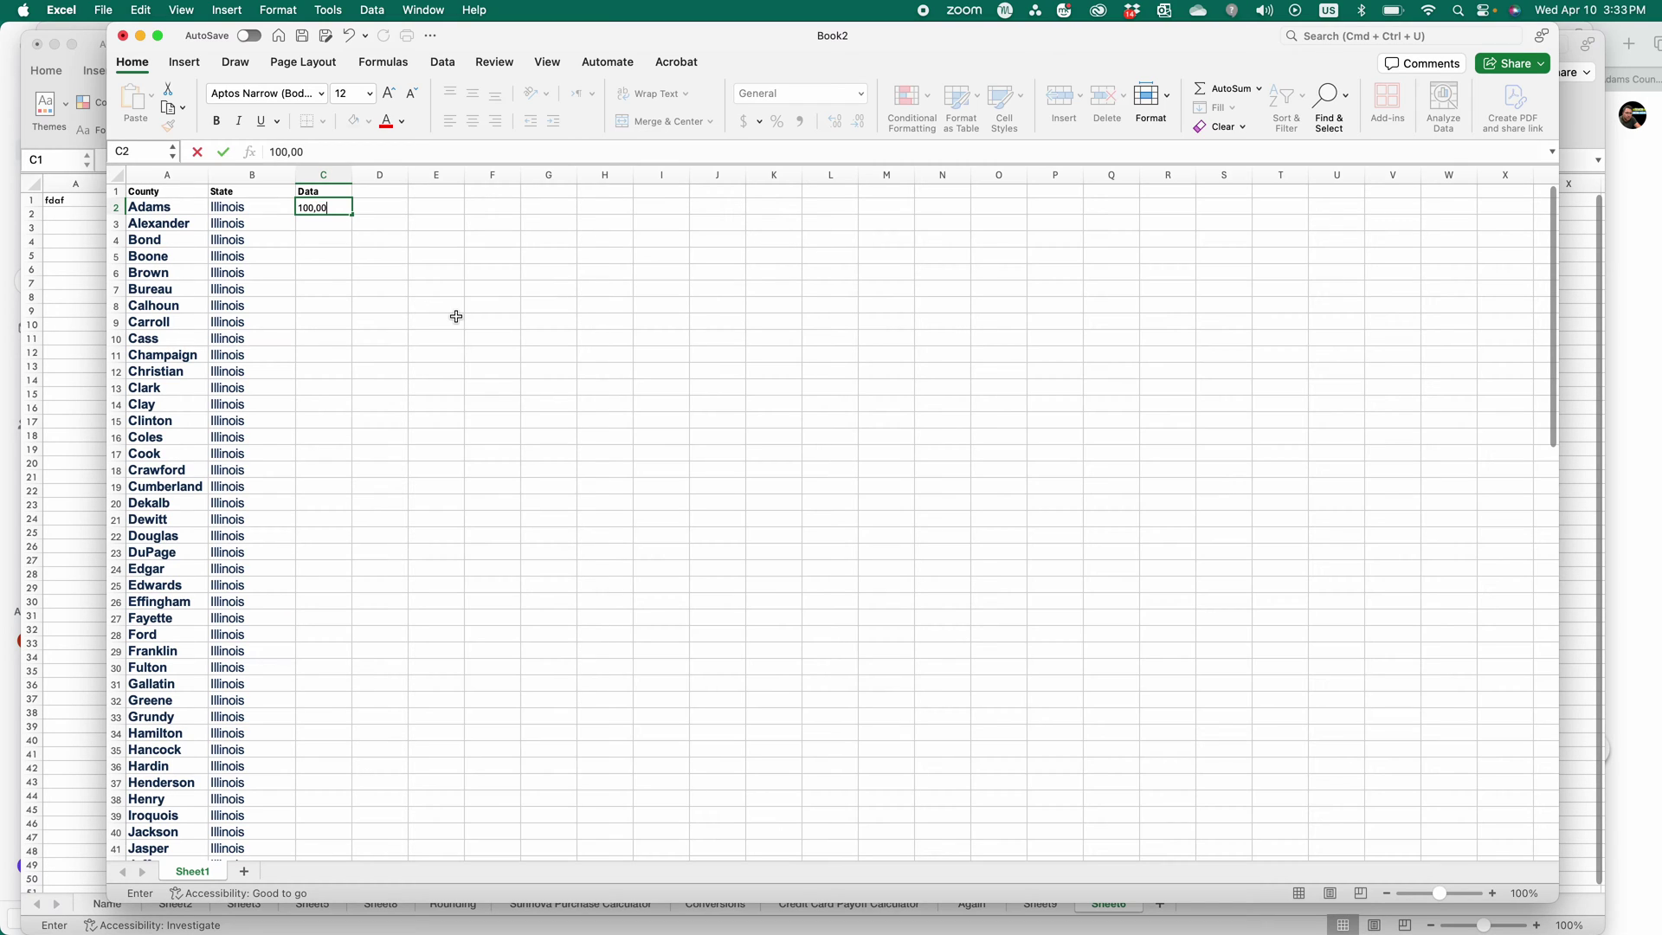
{"action": "key", "text": "Return"}
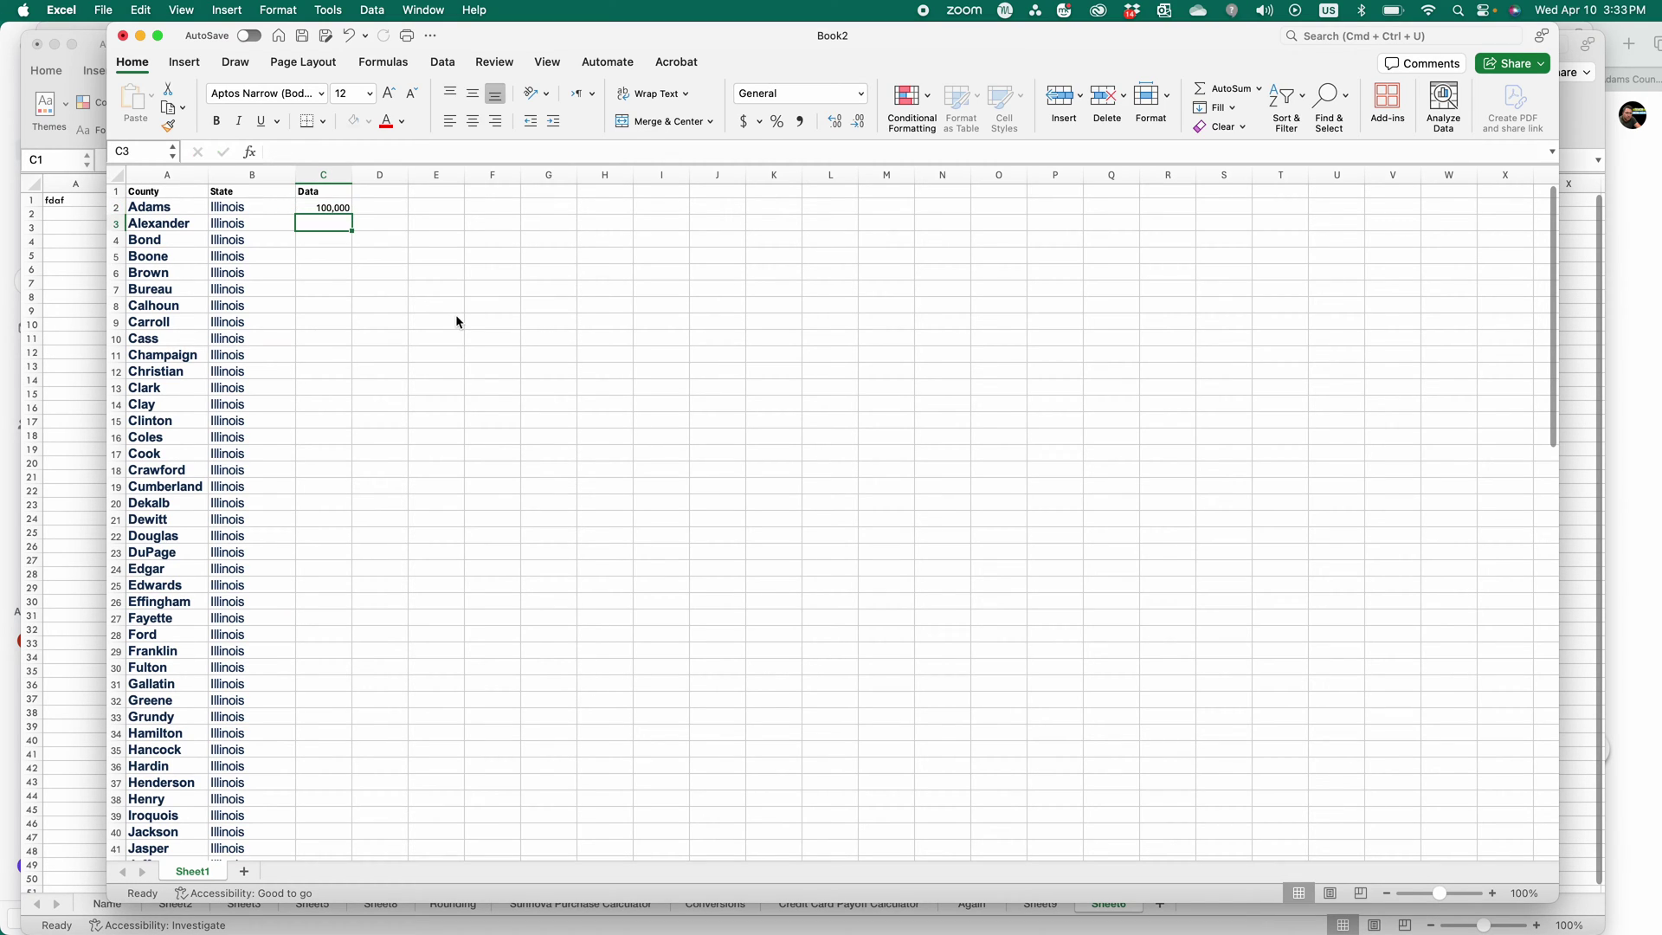
Step: Enter 150,000 and 200,000 in C3:C4 and extend the series down to row 103
{"action": "left_click", "coordinate": [342, 207]}
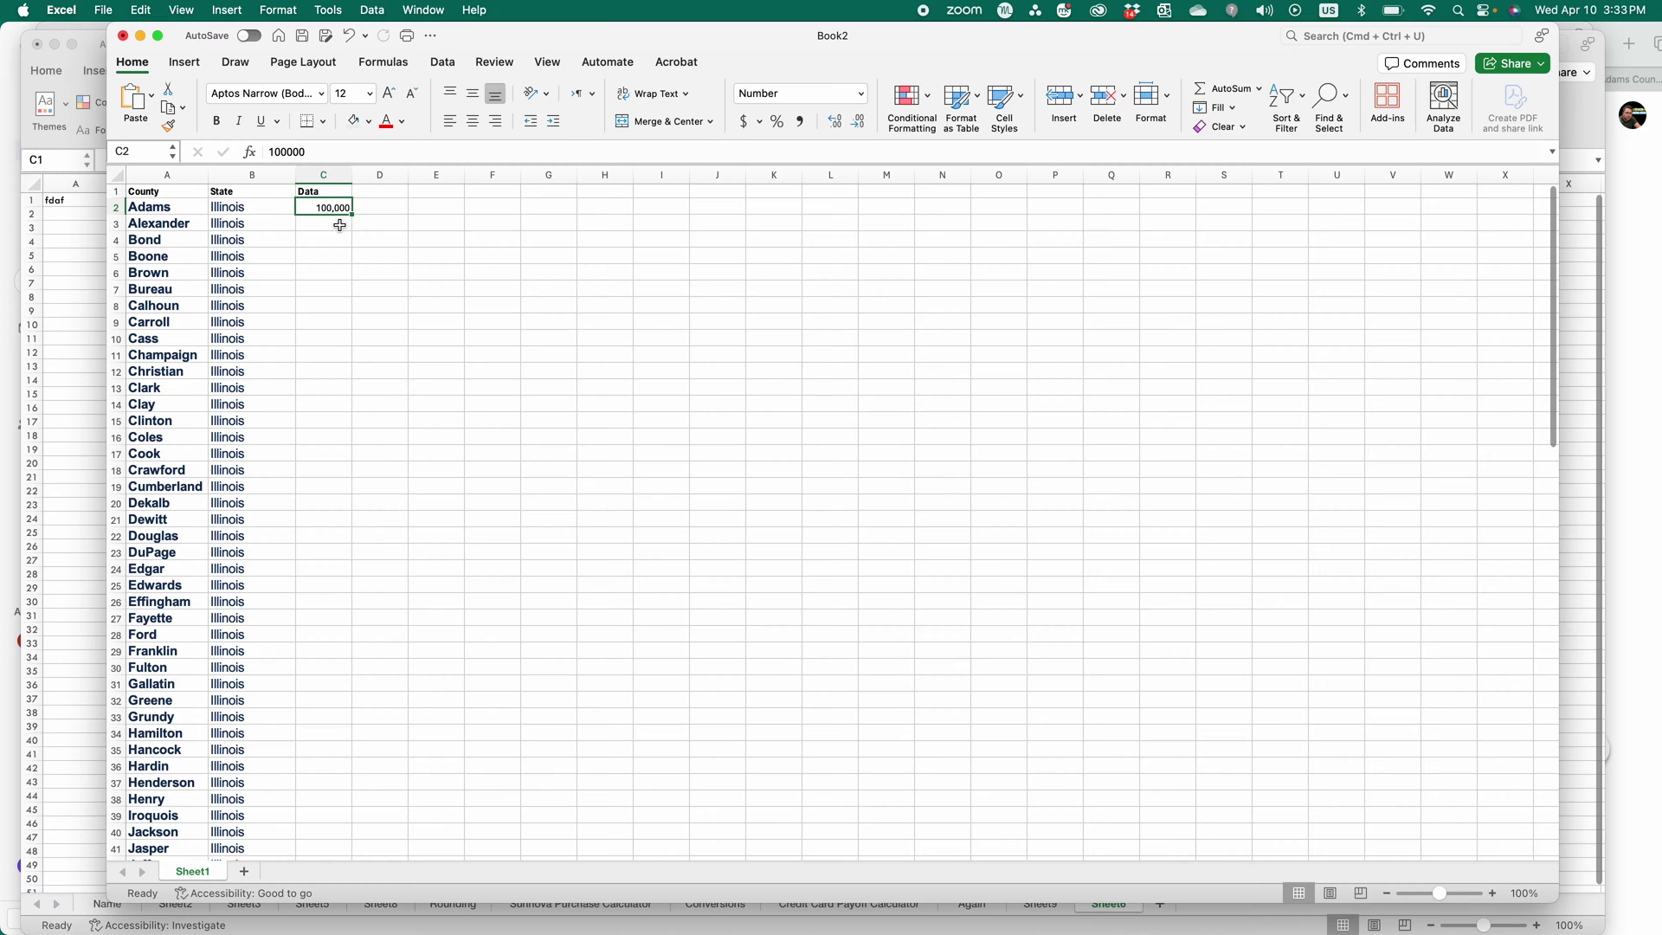
{"action": "key", "text": "super+c"}
{"action": "left_click", "coordinate": [339, 225]}
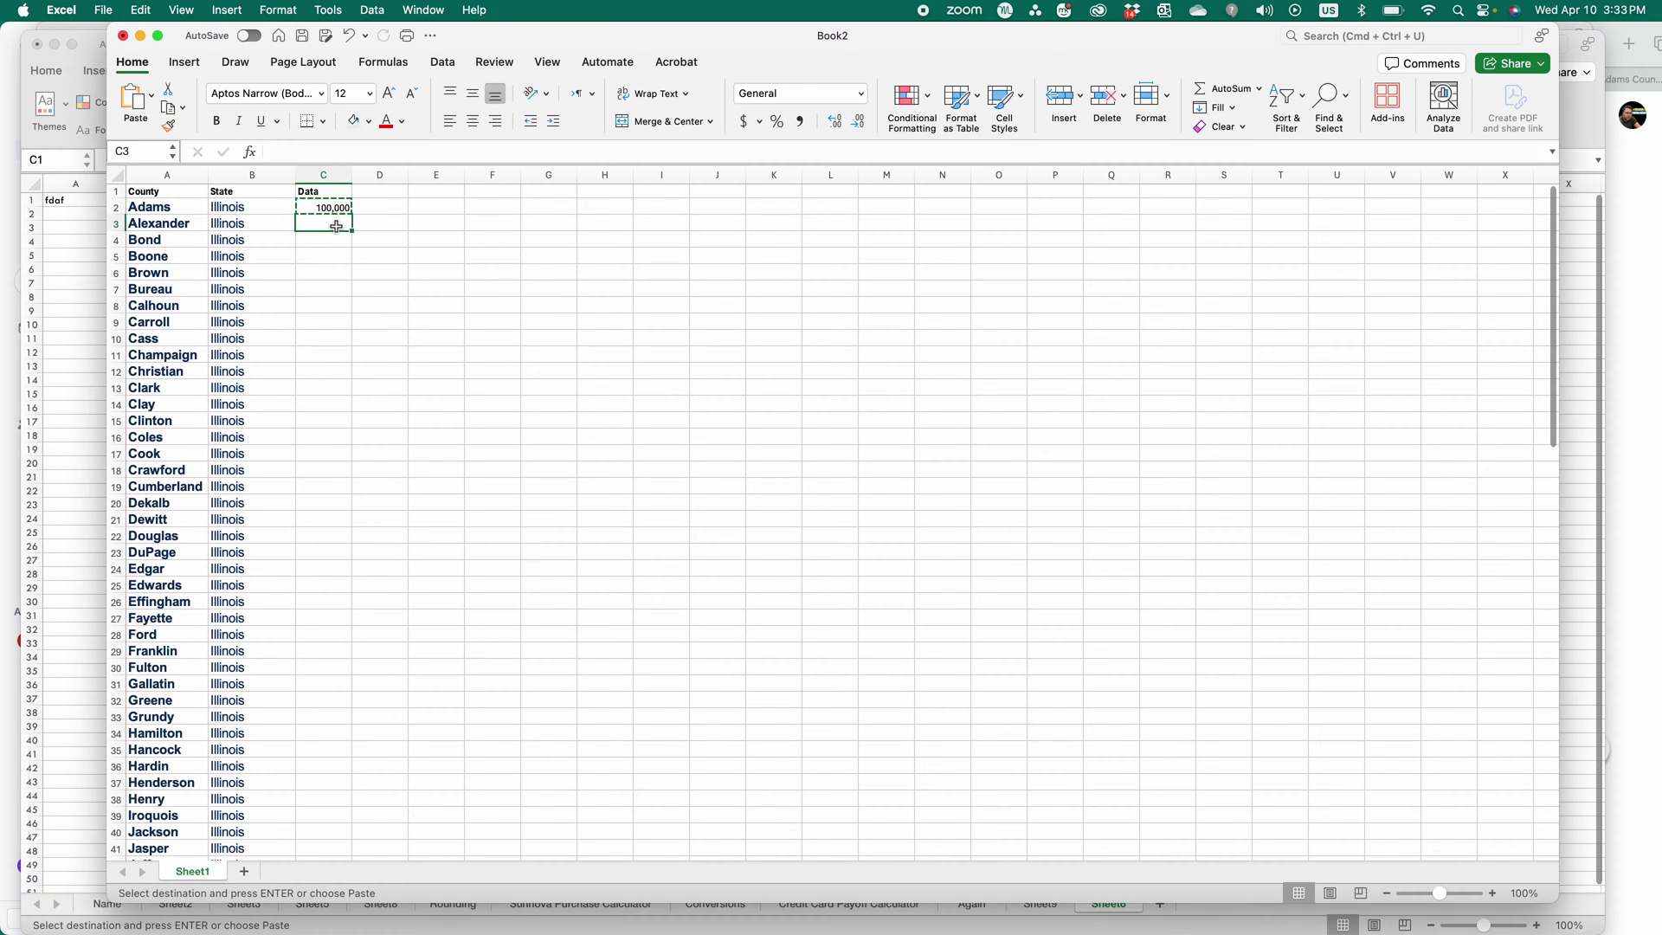
{"action": "type", "text": "150000"}
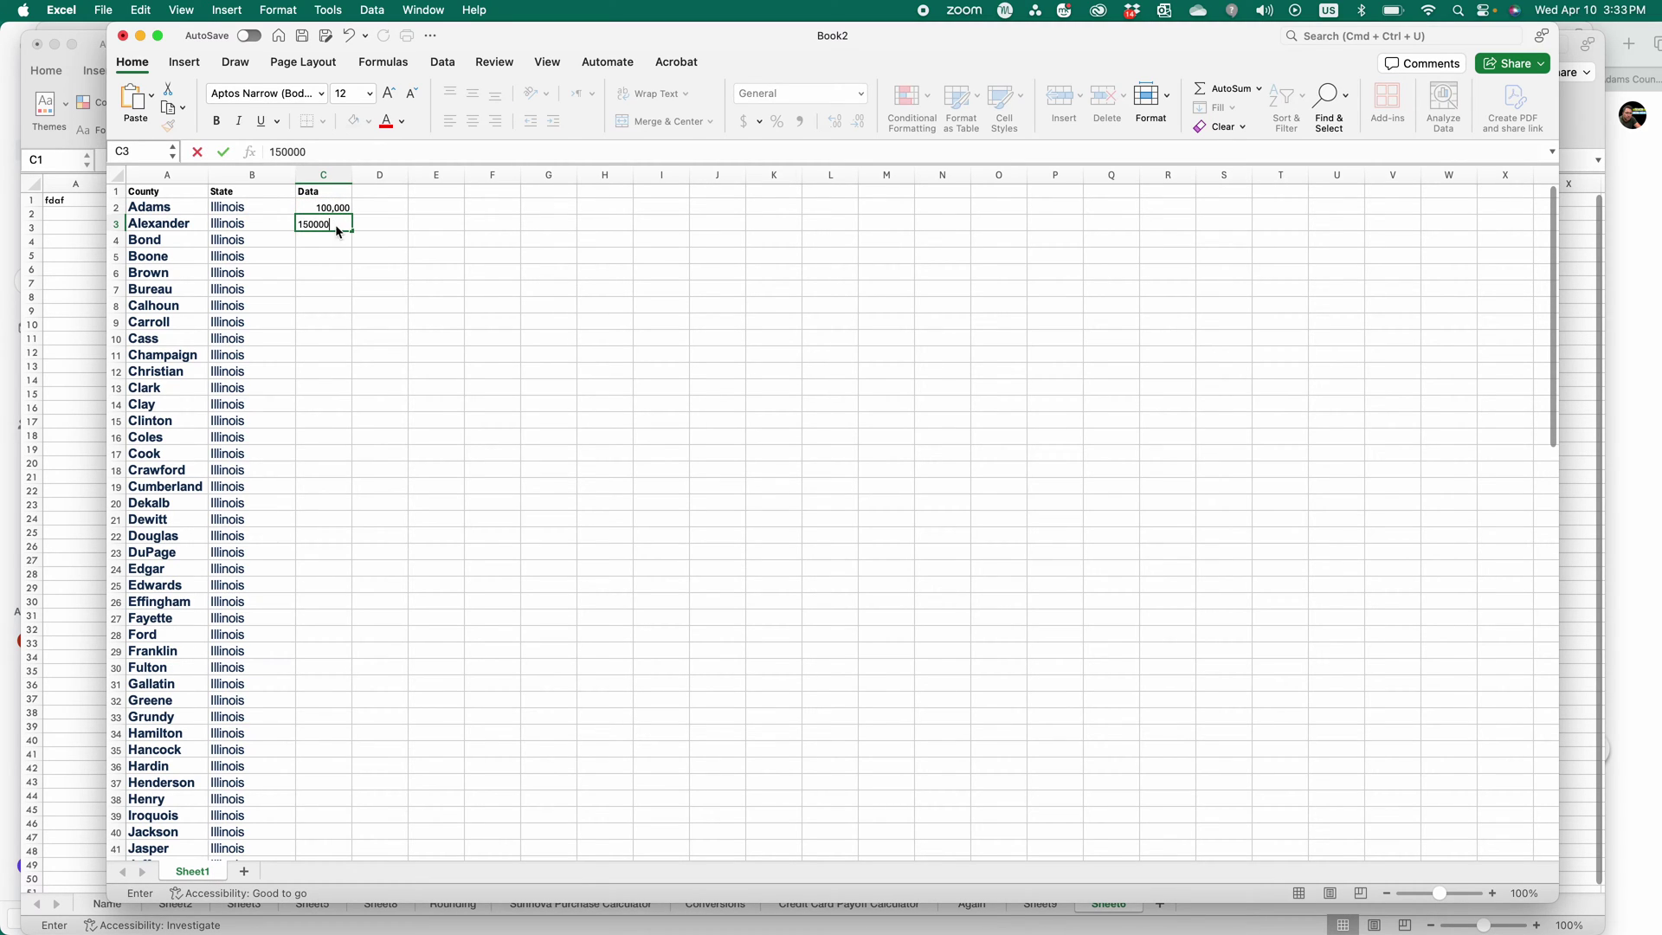
{"action": "key", "text": "Return"}
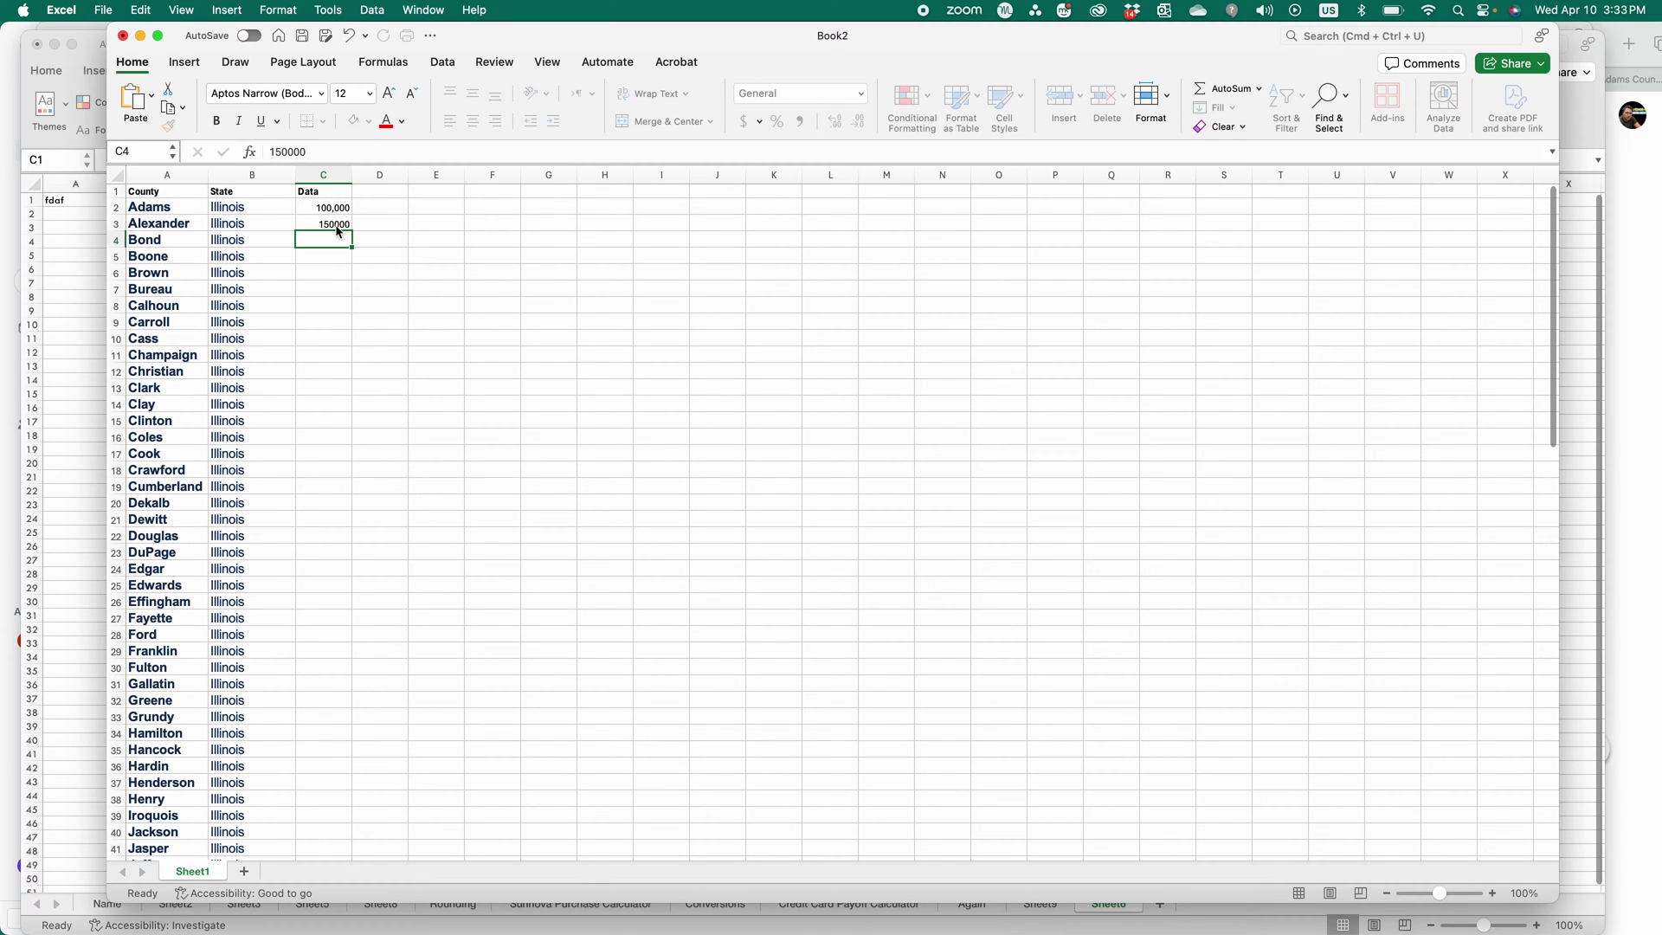
{"action": "type", "text": "200000"}
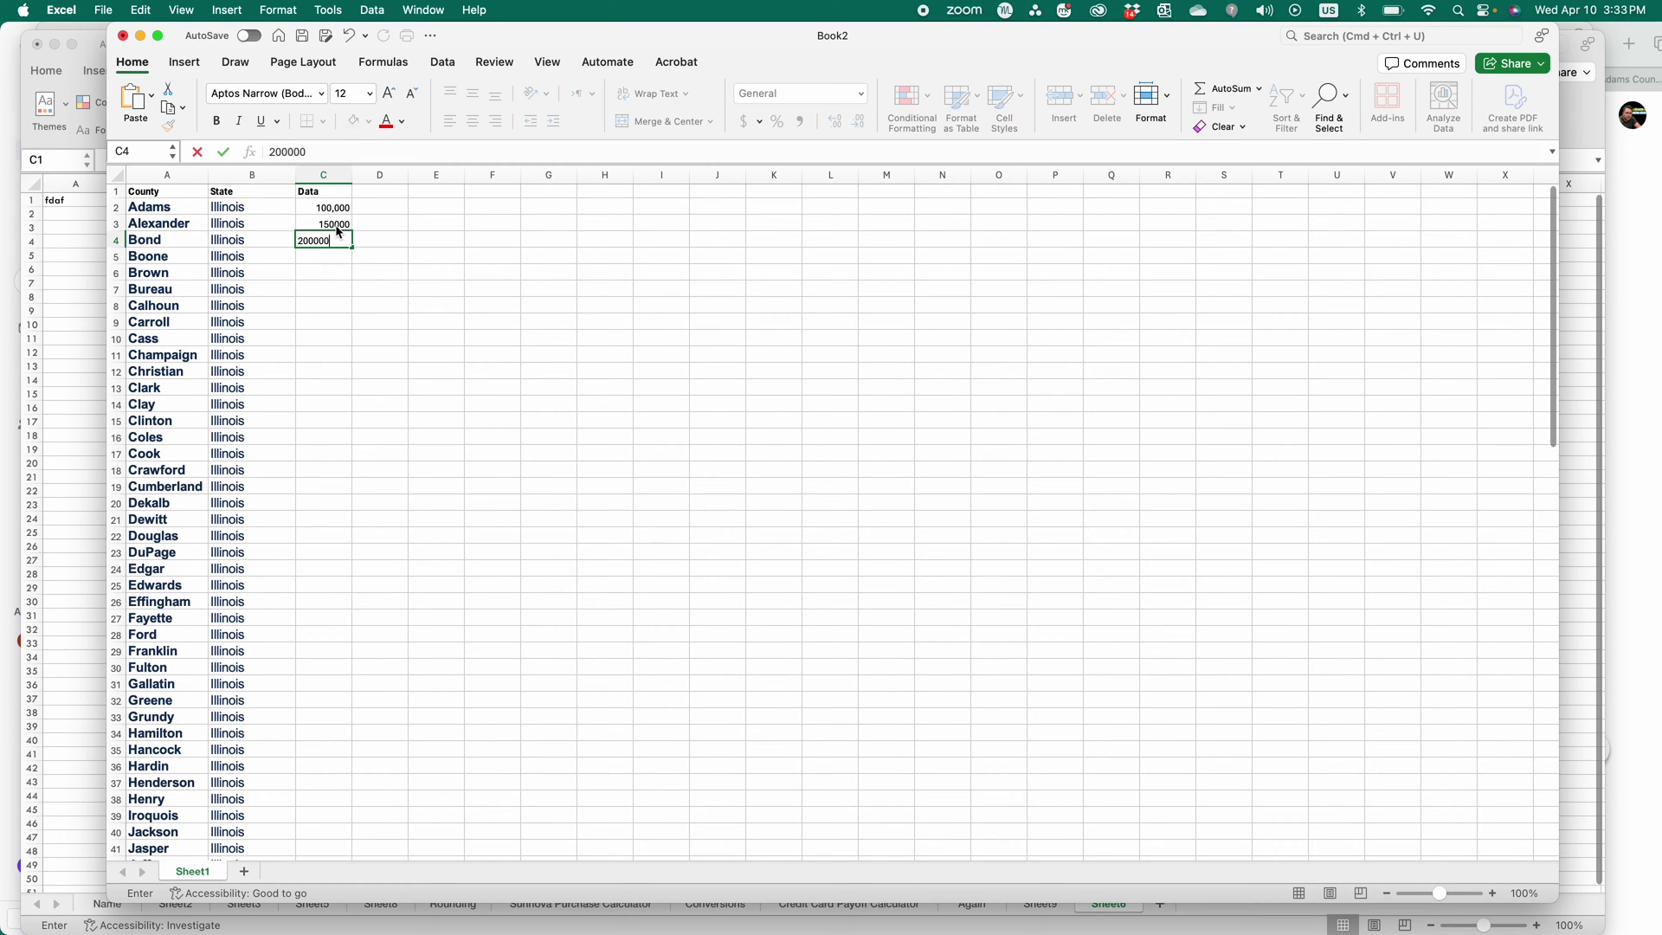
{"action": "key", "text": "Return"}
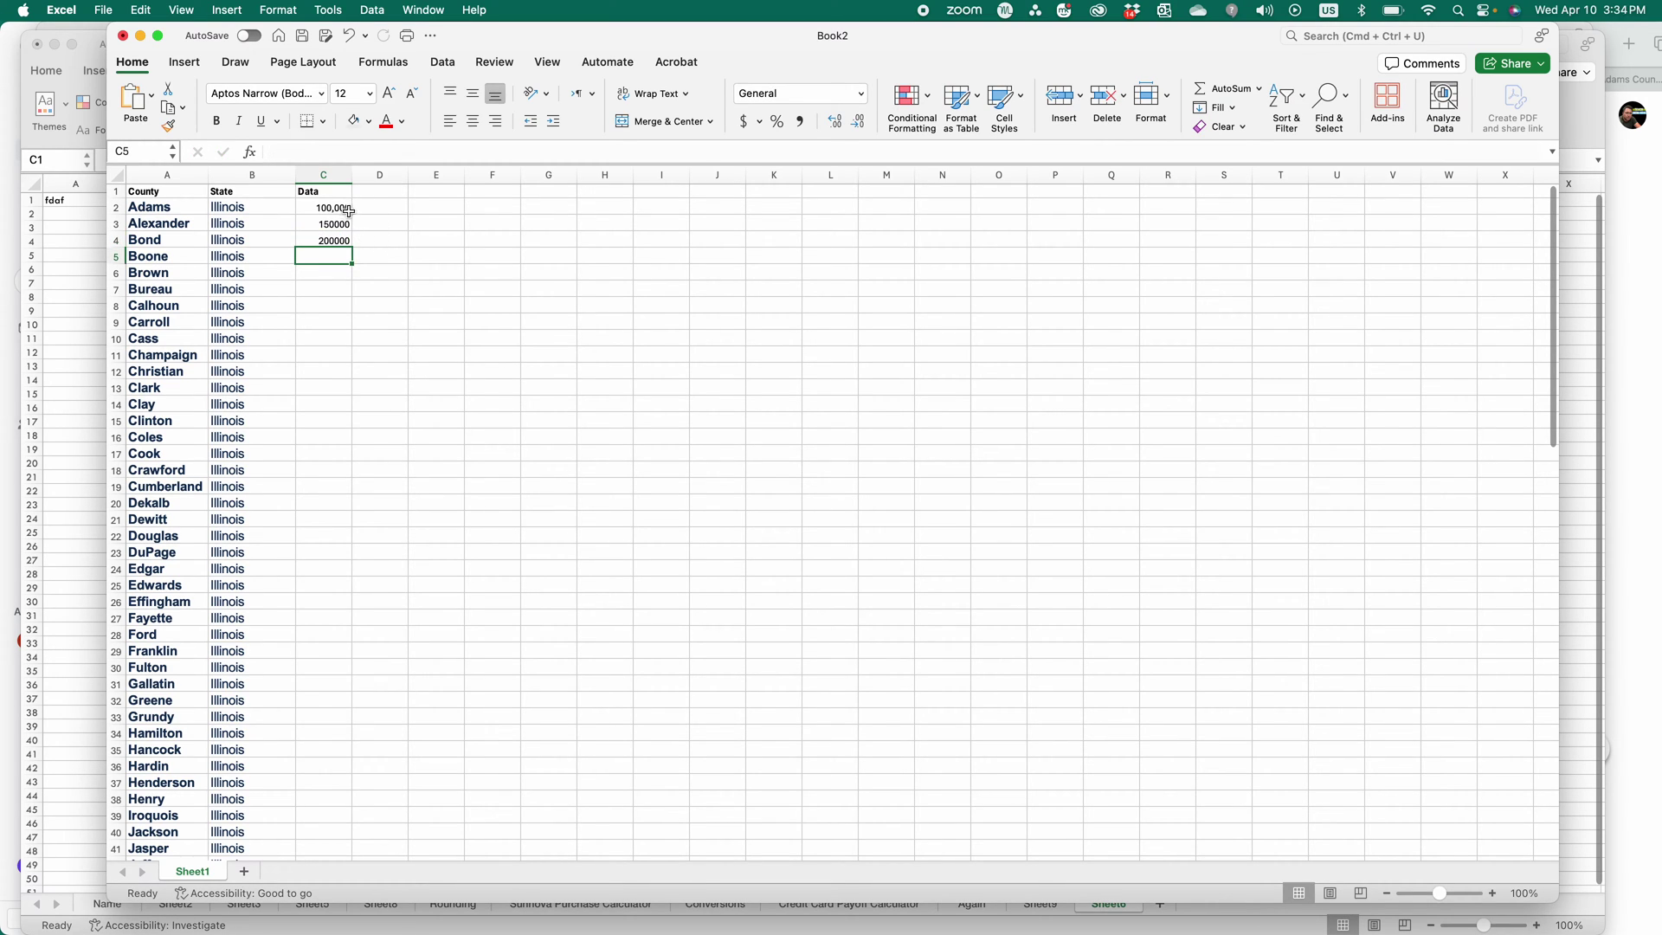
{"action": "left_click_drag", "start_coordinate": [333, 208], "coordinate": [319, 824]}
Step: Select the County, State and Data table A1:C103 and show Insert > Recommended Charts
{"action": "scroll", "coordinate": [401, 690], "scroll_direction": "up", "scroll_amount": 20}
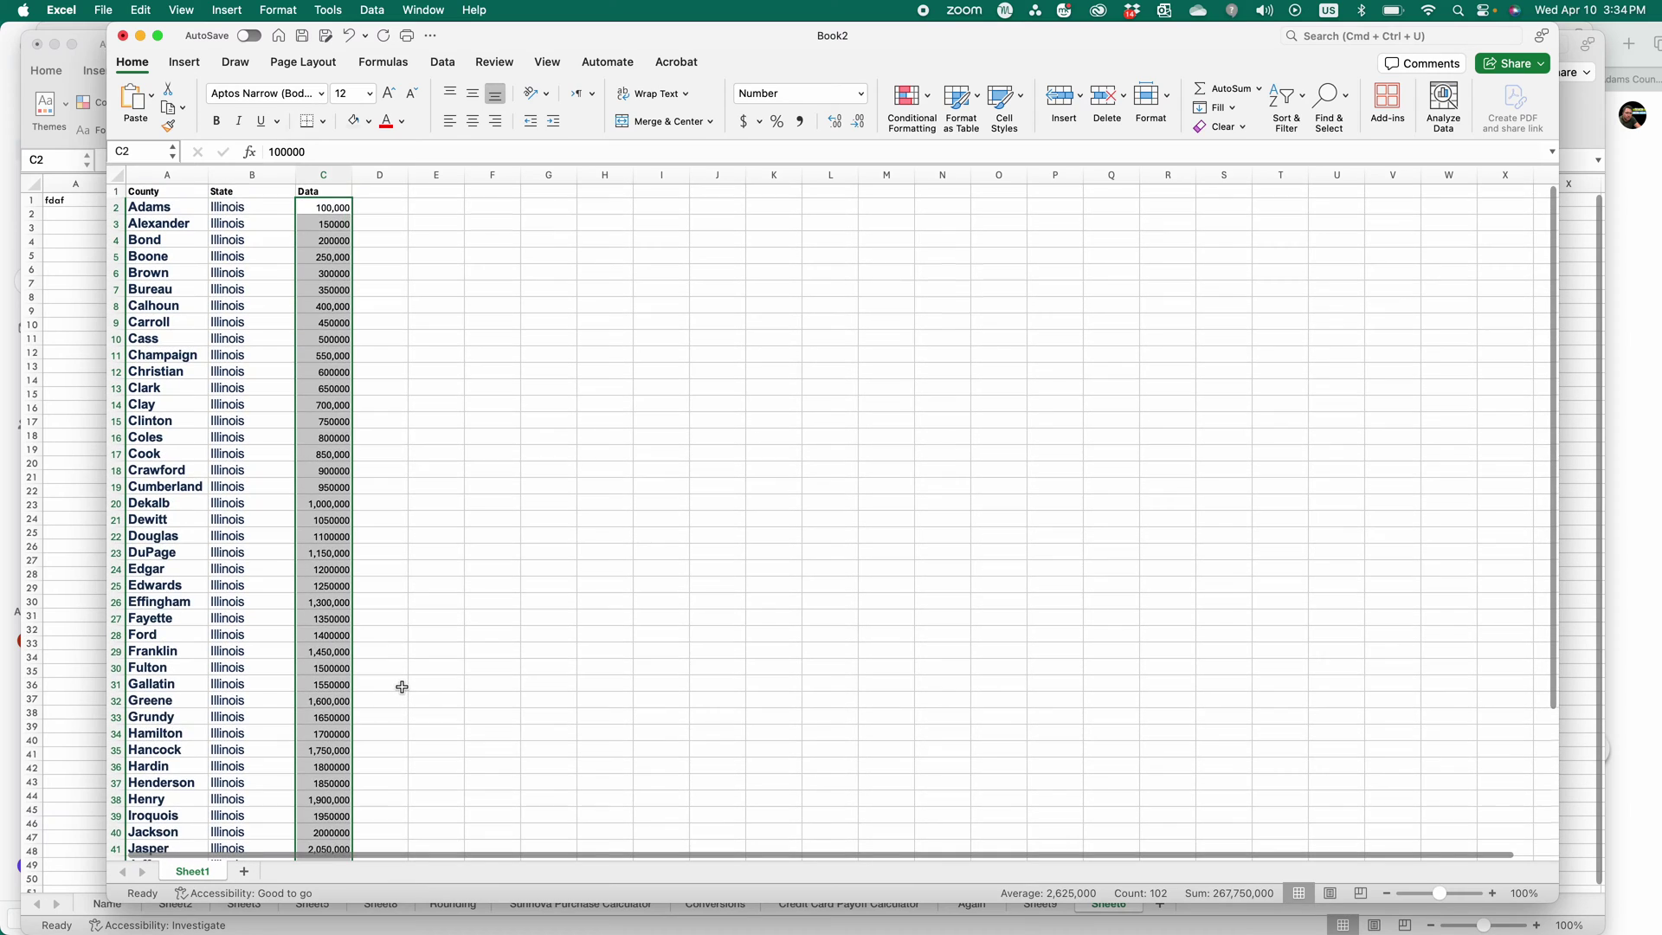
{"action": "scroll", "coordinate": [400, 688], "scroll_direction": "down", "scroll_amount": 1}
{"action": "left_click", "coordinate": [379, 560]}
{"action": "scroll", "coordinate": [379, 560], "scroll_direction": "up", "scroll_amount": 1}
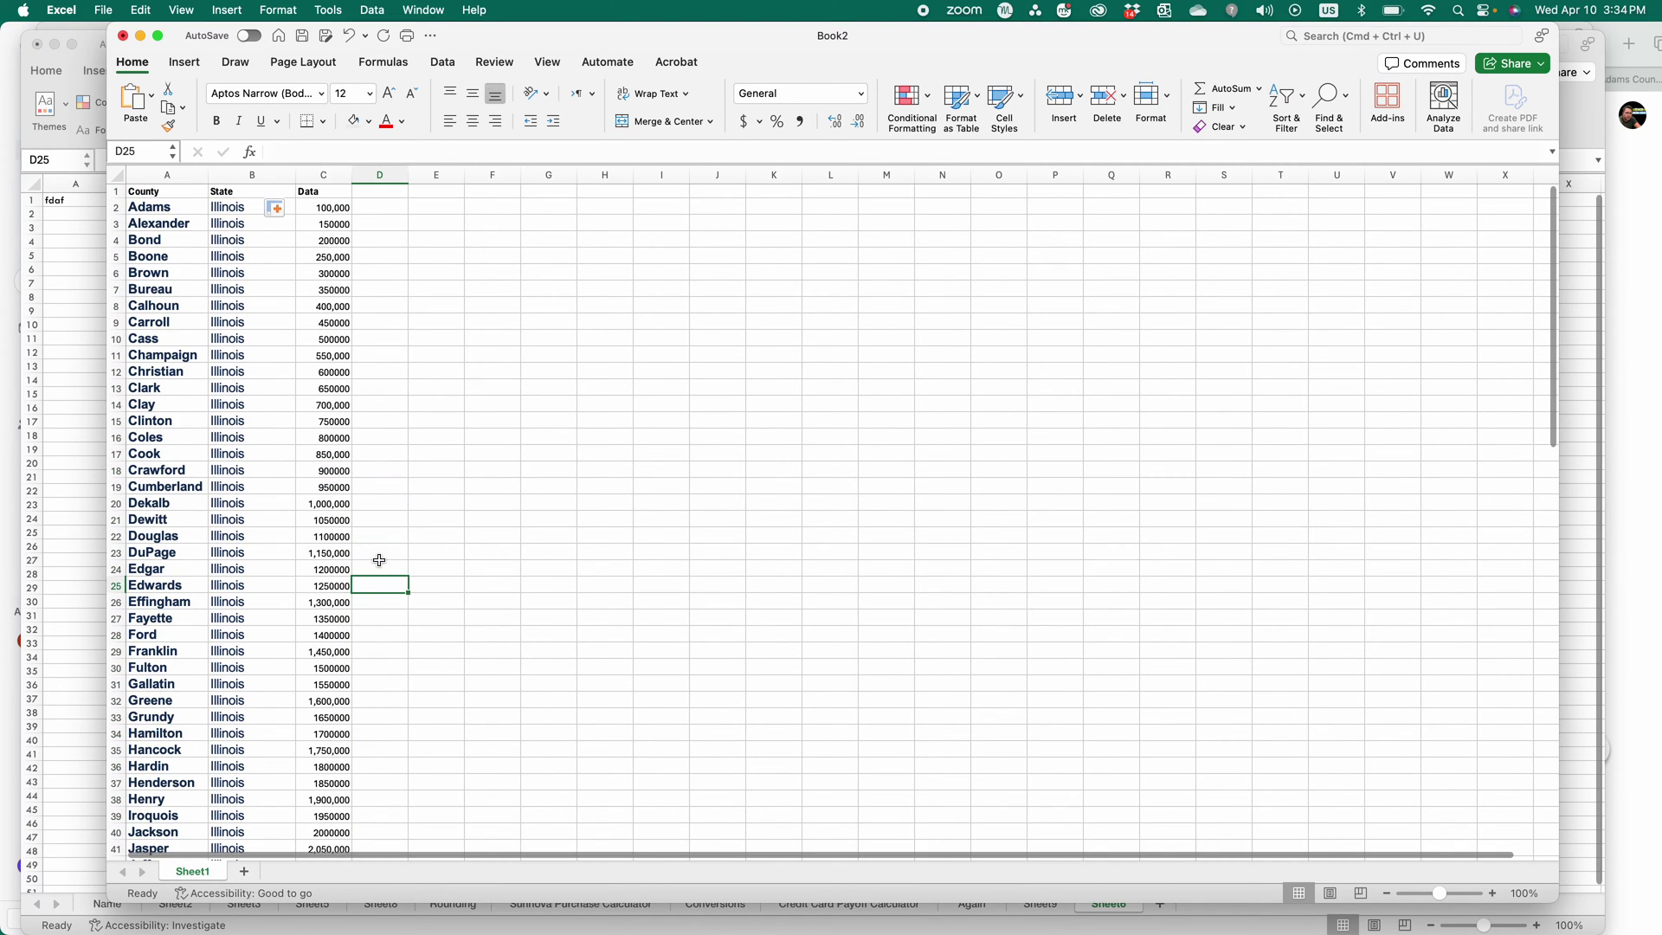
{"action": "left_click", "coordinate": [157, 196]}
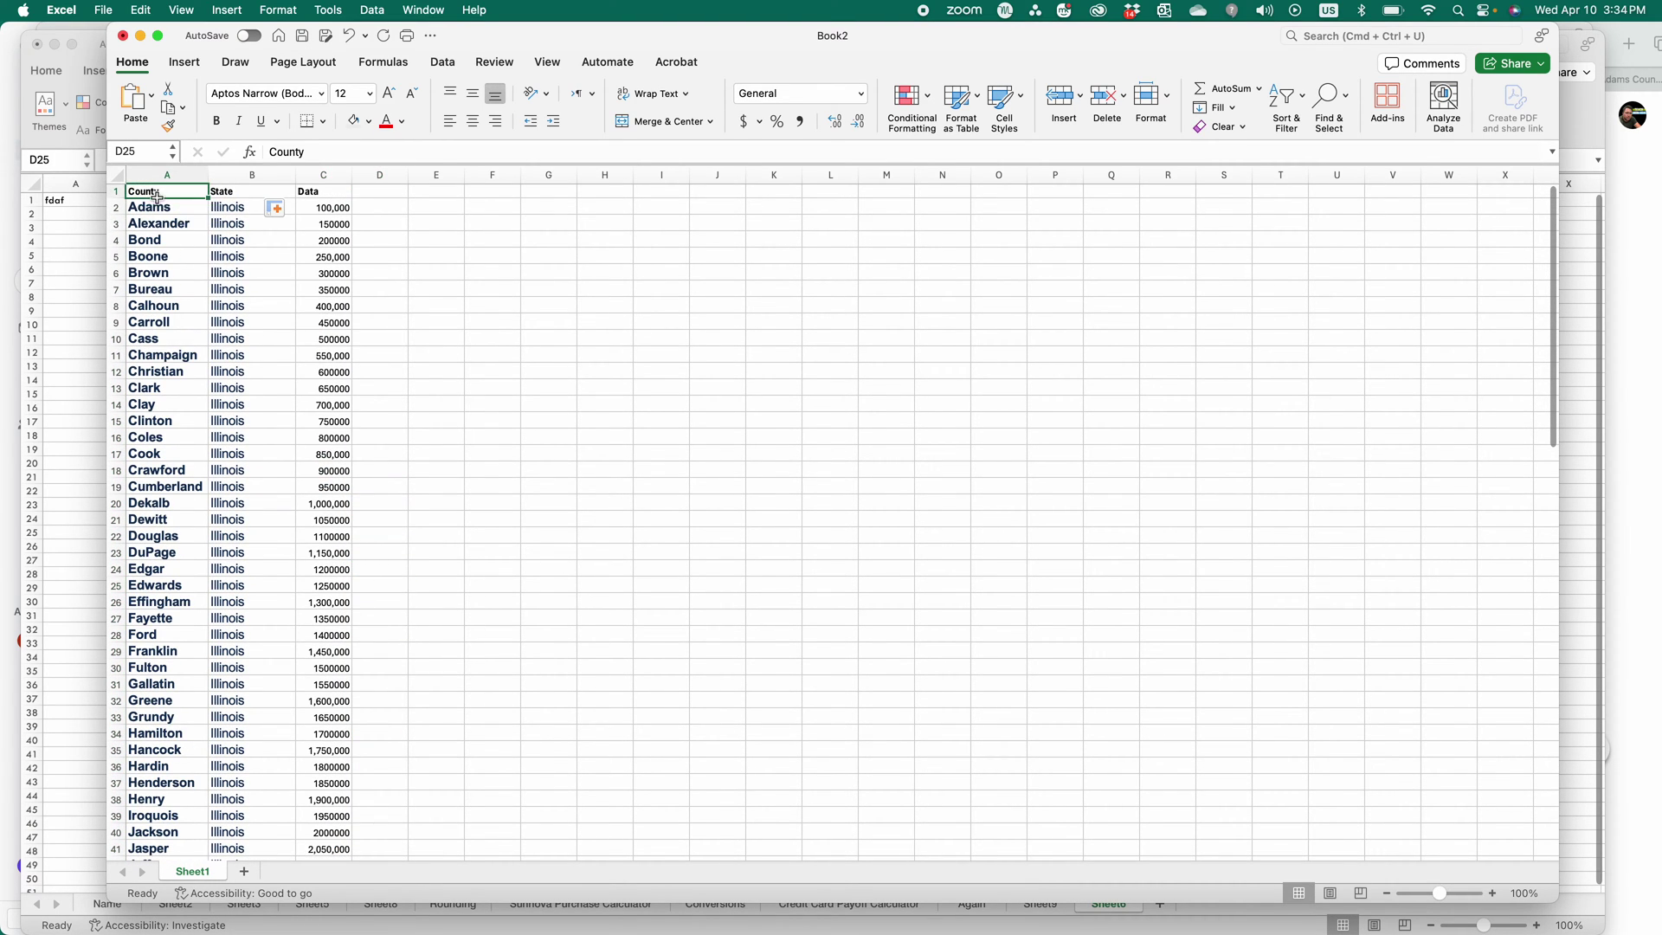
{"action": "left_click_drag", "start_coordinate": [157, 197], "coordinate": [333, 818]}
{"action": "scroll", "coordinate": [329, 563], "scroll_direction": "up", "scroll_amount": 10}
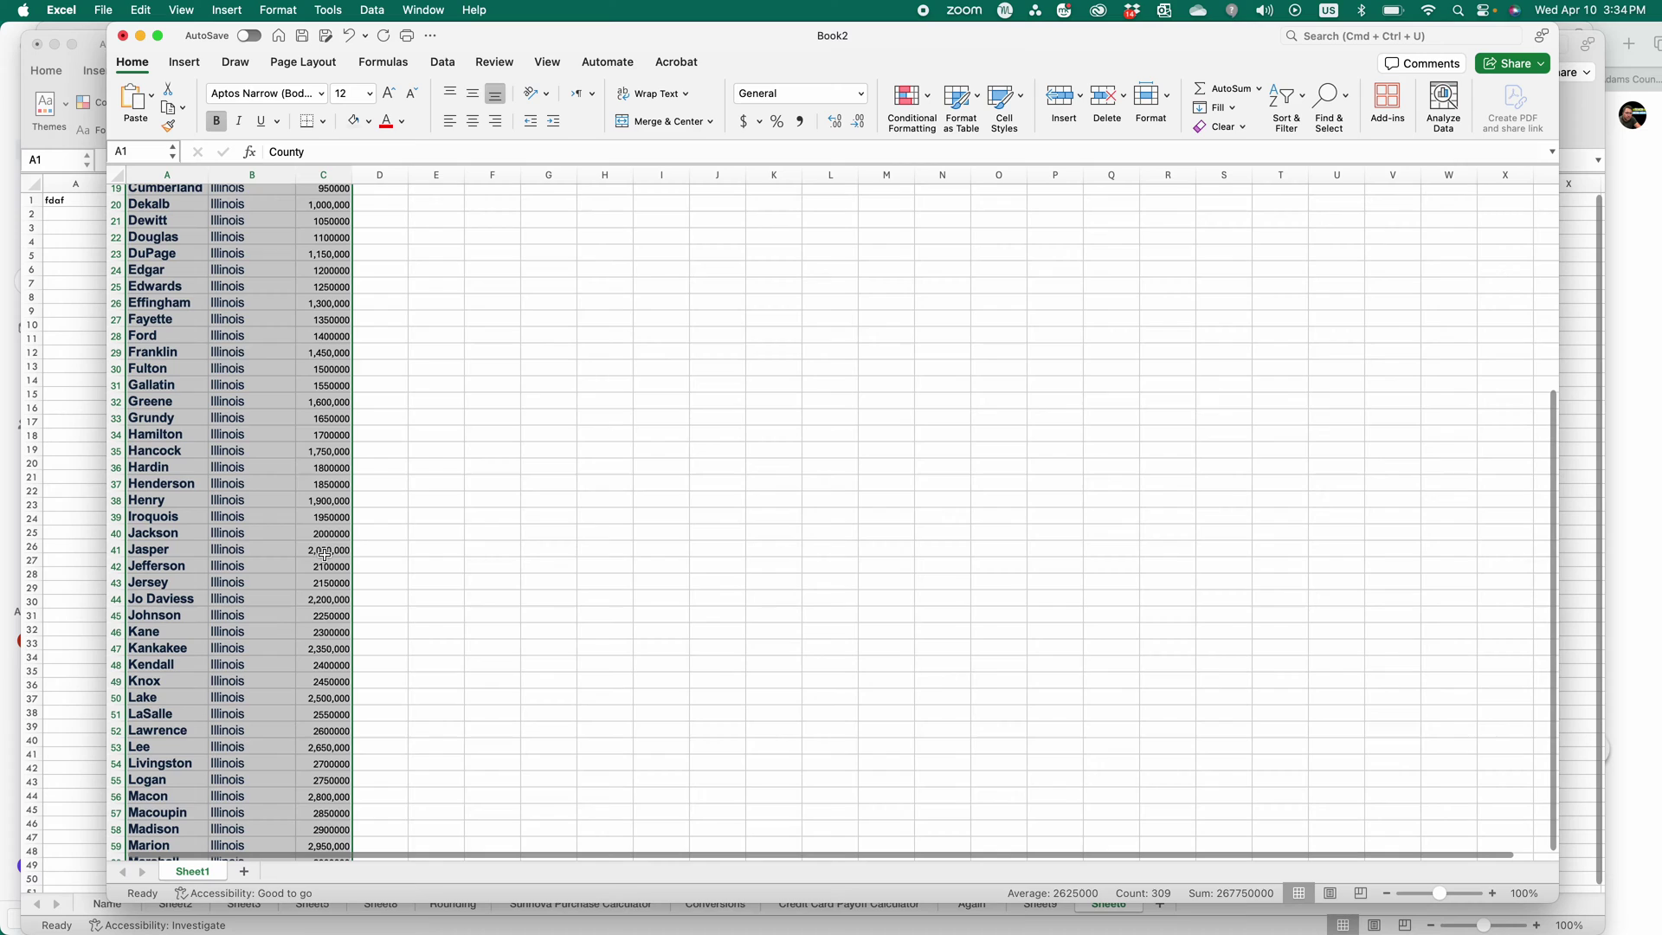
{"action": "left_click", "coordinate": [182, 65]}
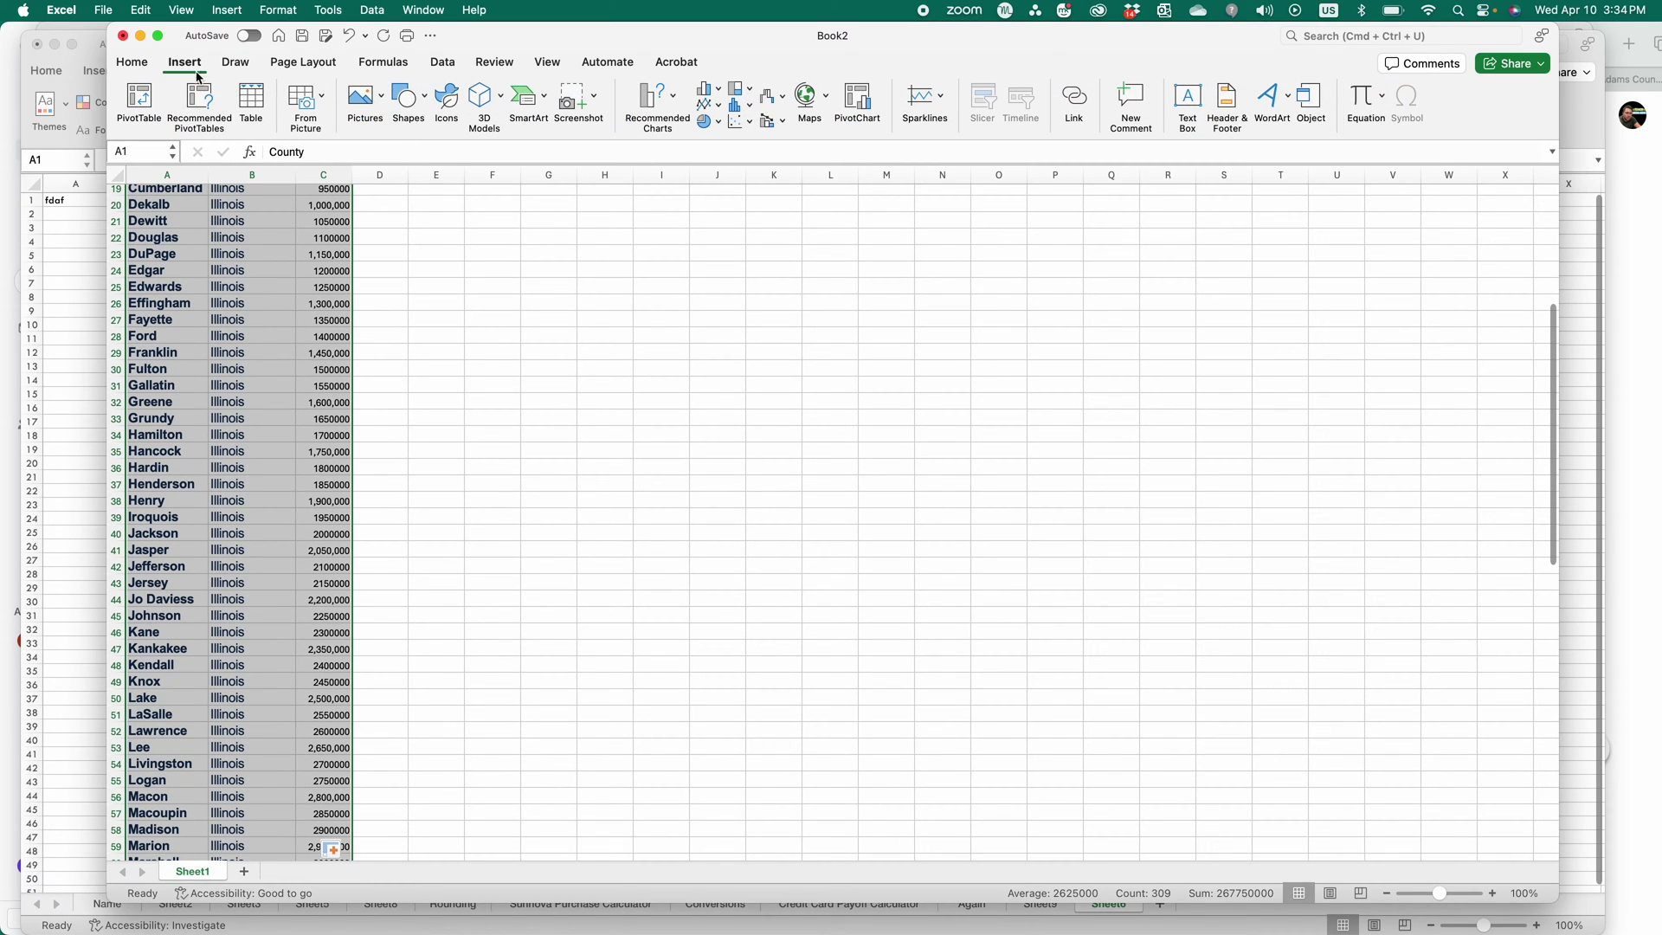
{"action": "left_click", "coordinate": [656, 102]}
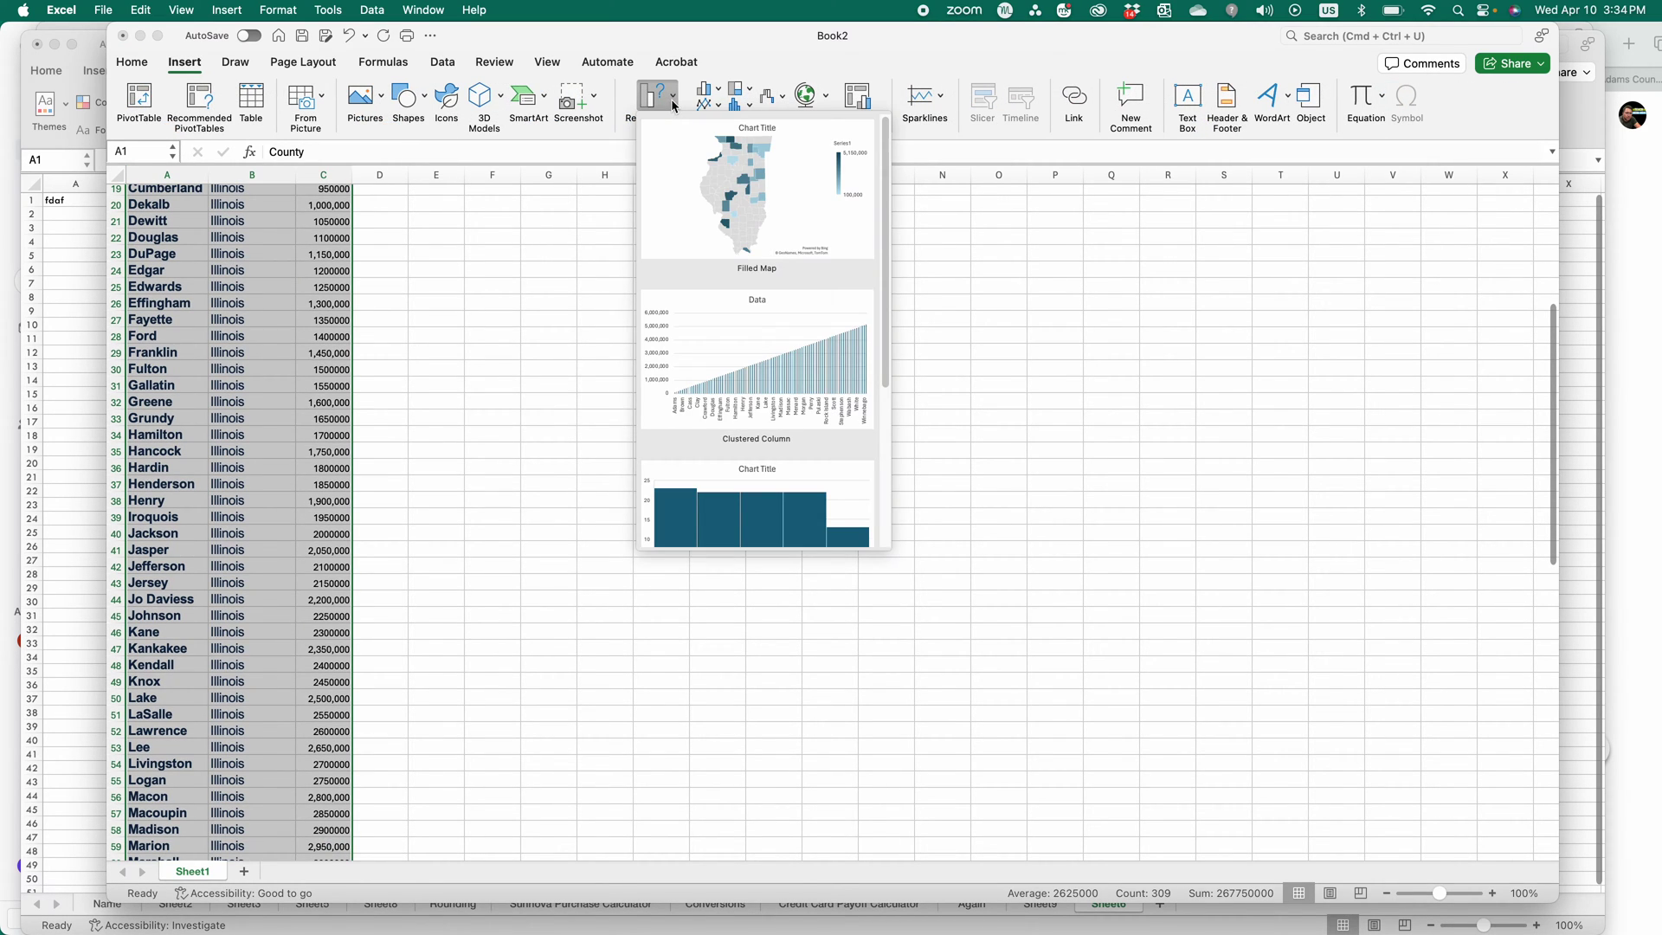
Step: Insert the Filled Map chart of the counties and enlarge it beside the county list
{"action": "left_click", "coordinate": [810, 212]}
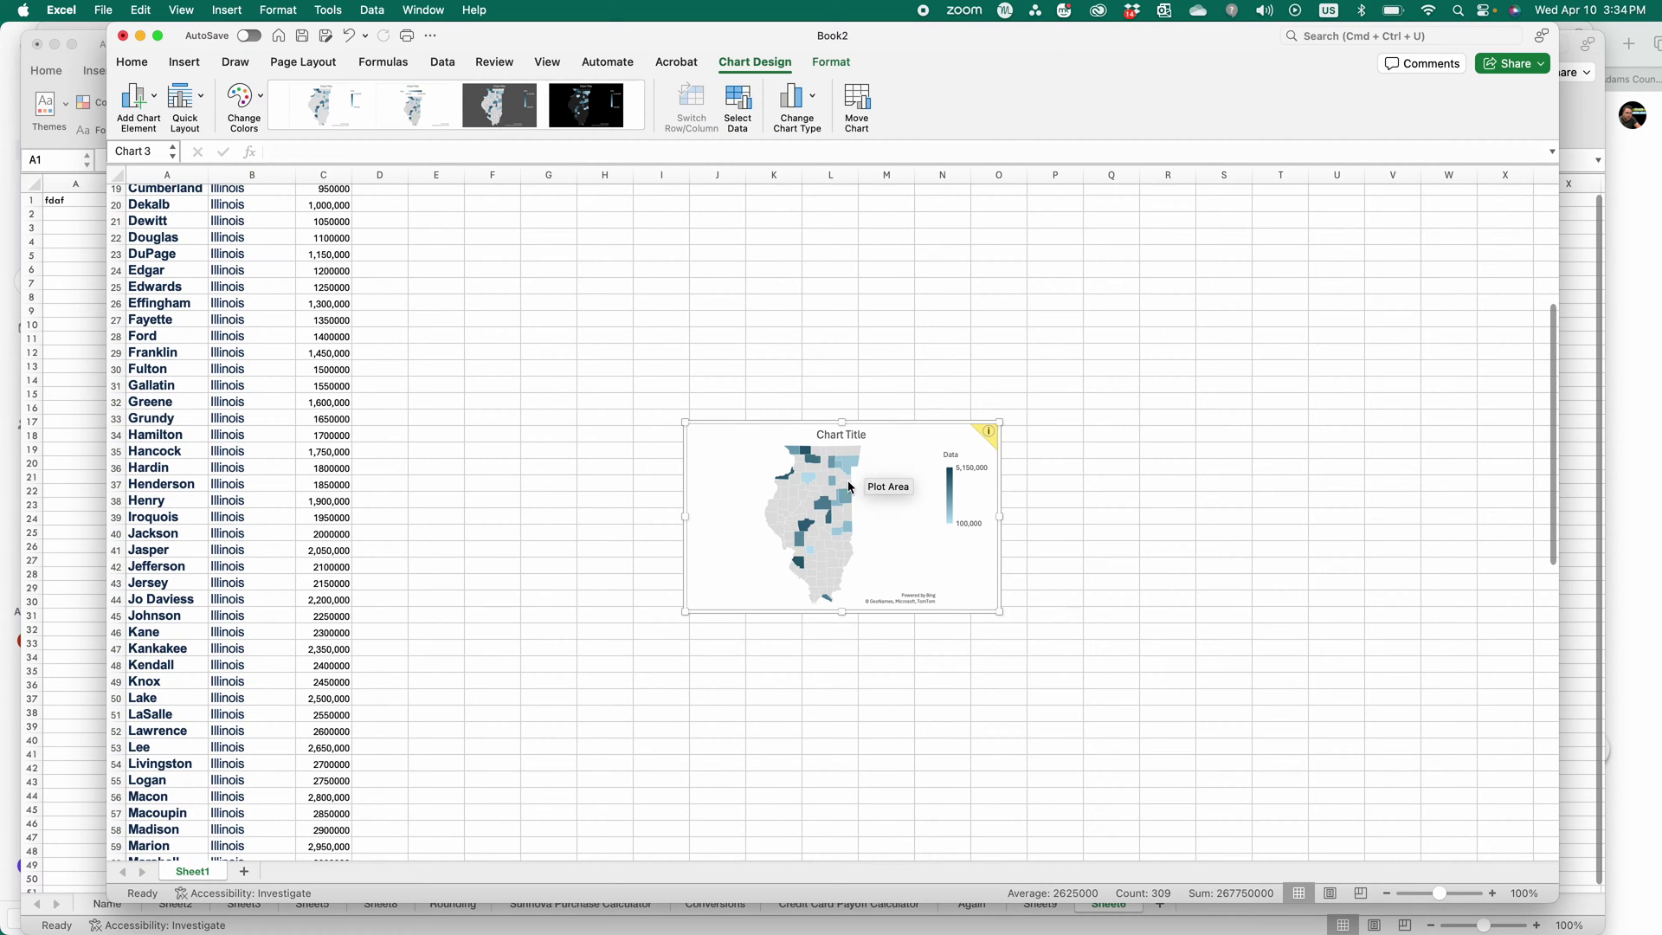
{"action": "left_click", "coordinate": [750, 470]}
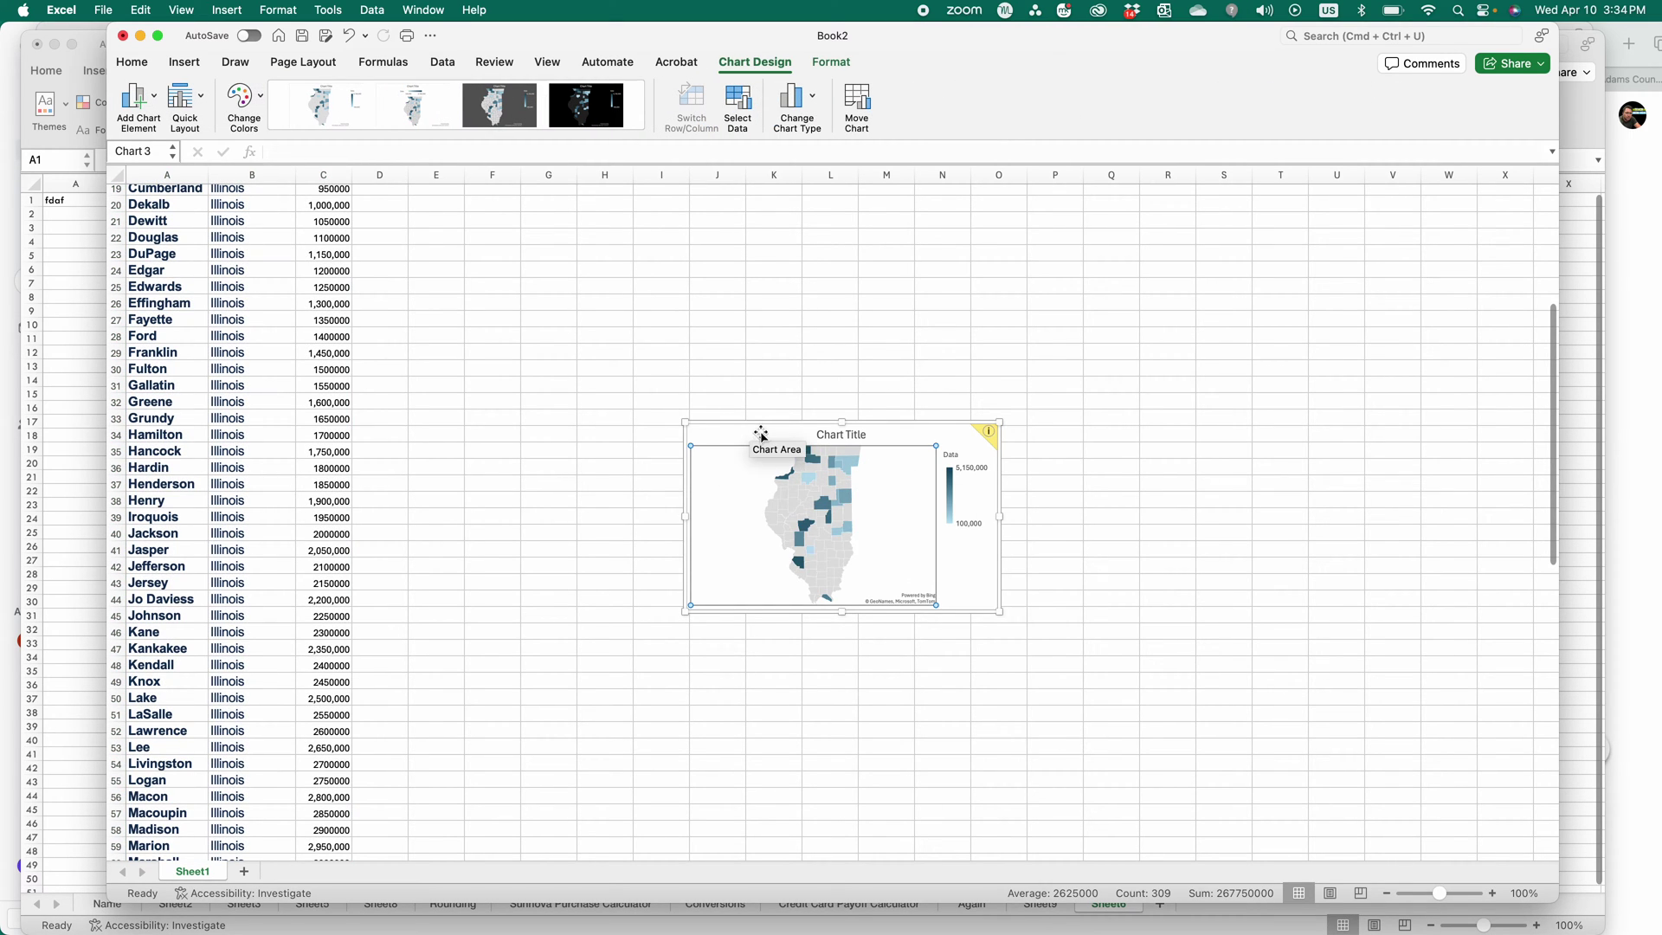
{"action": "mouse_move", "coordinate": [790, 512]}
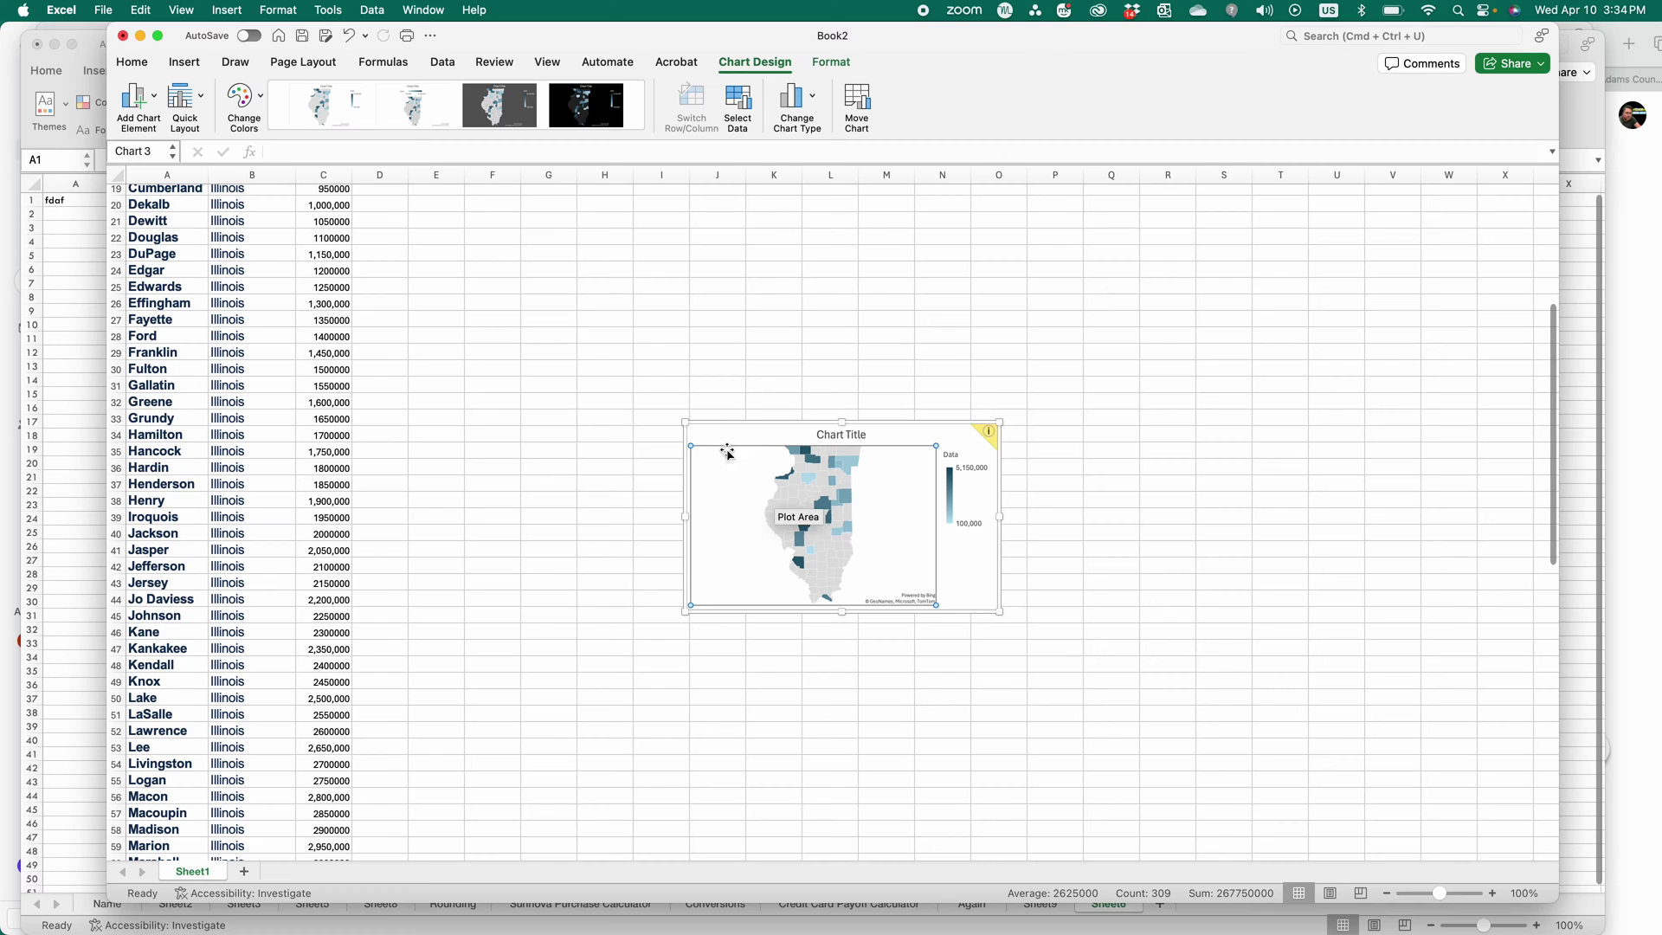
{"action": "left_click_drag", "start_coordinate": [684, 421], "coordinate": [439, 230]}
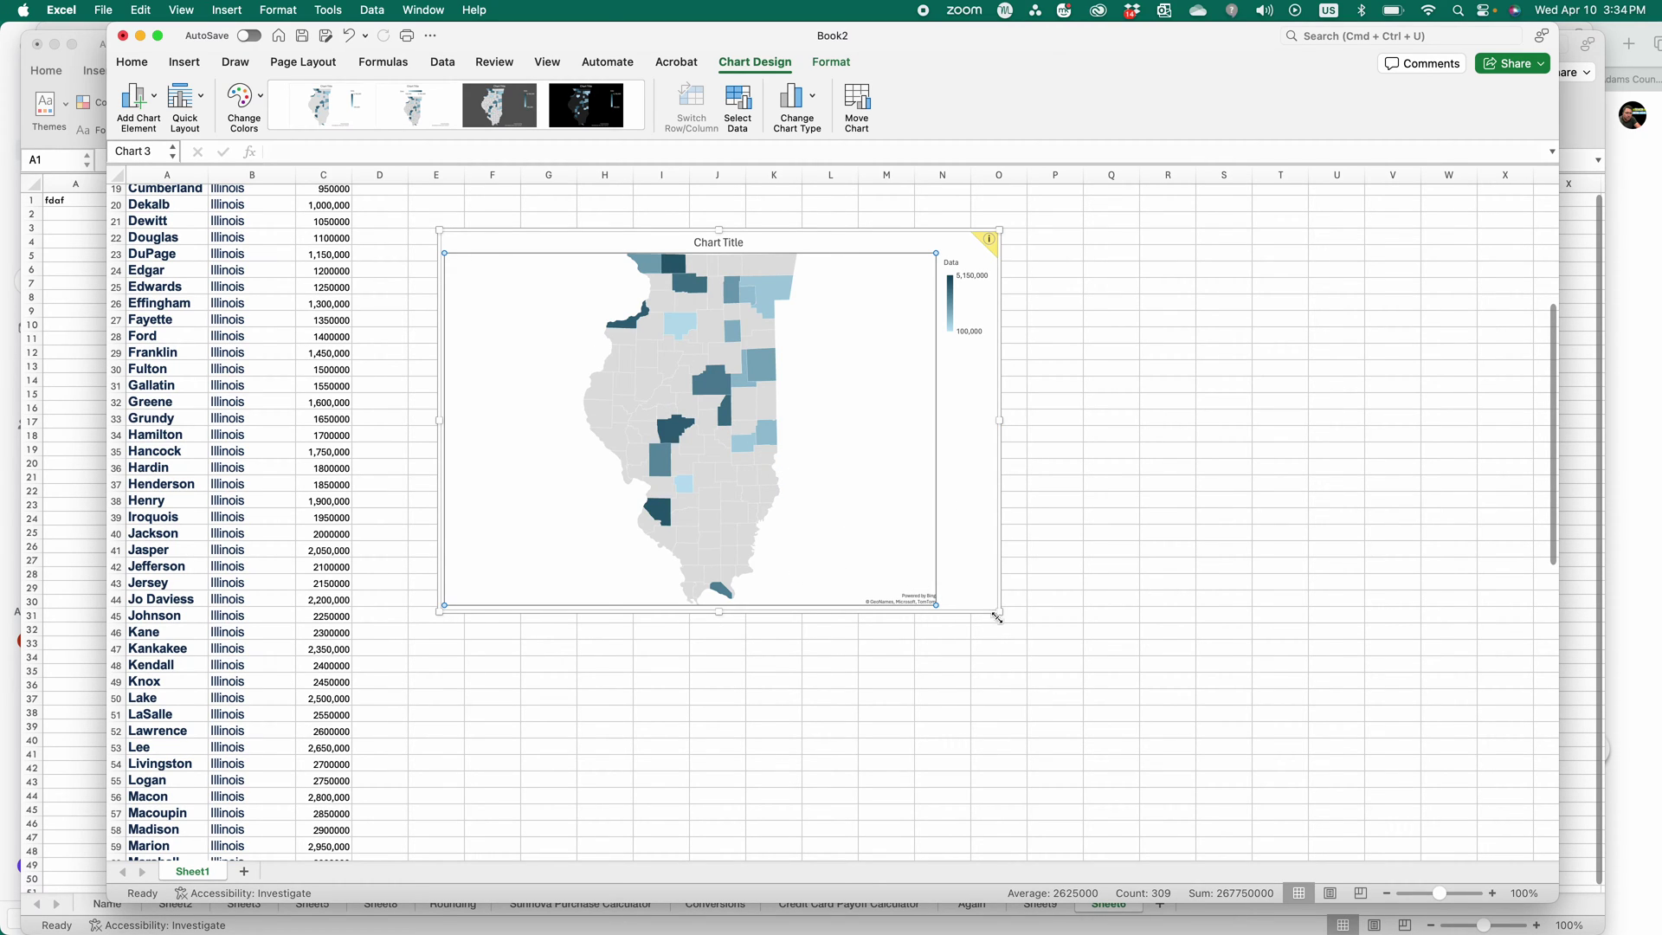
{"action": "left_click_drag", "start_coordinate": [1000, 614], "coordinate": [1041, 652]}
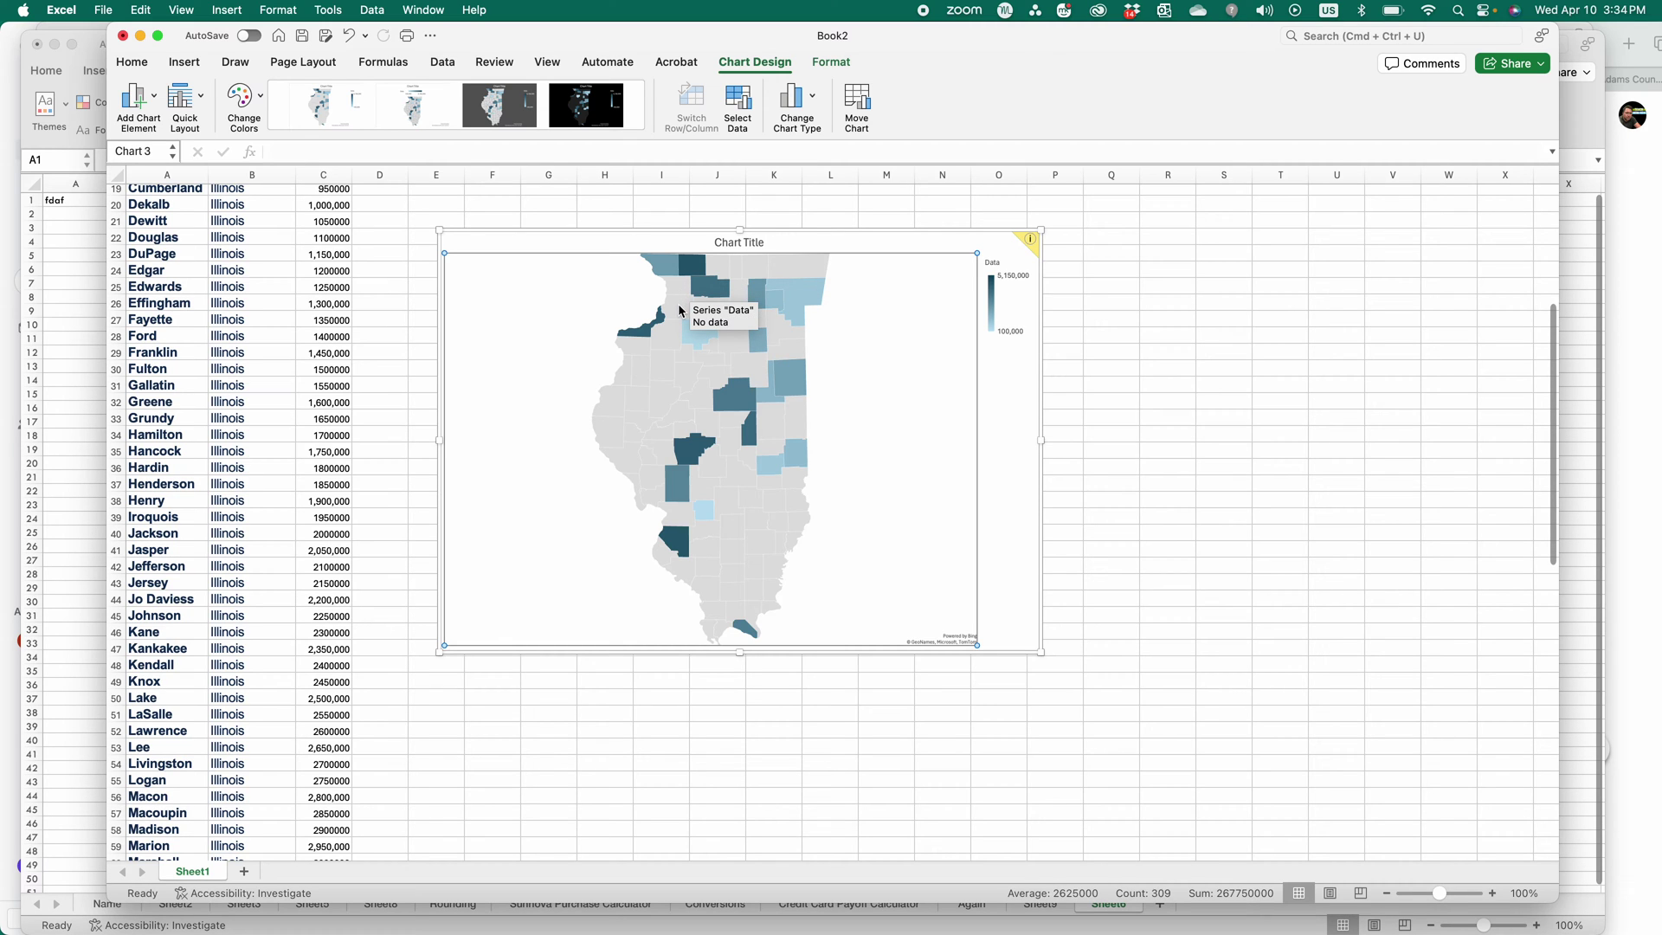
{"action": "left_click", "coordinate": [401, 236]}
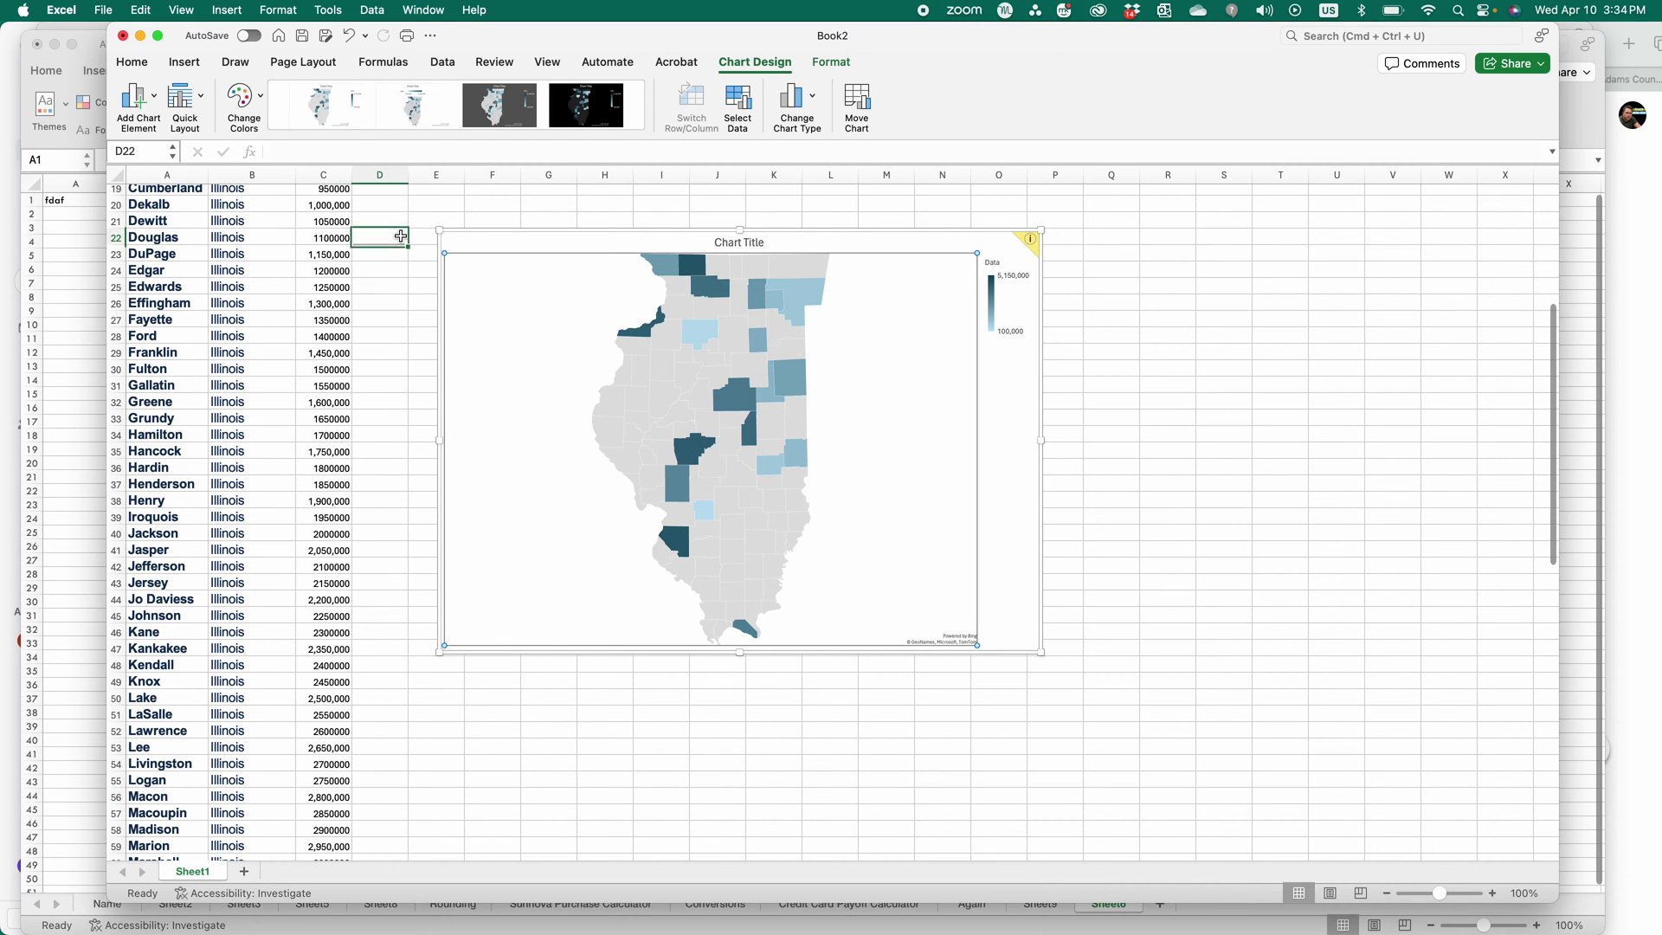
{"action": "scroll", "coordinate": [346, 324], "scroll_direction": "up", "scroll_amount": 6}
{"action": "left_click", "coordinate": [319, 210]}
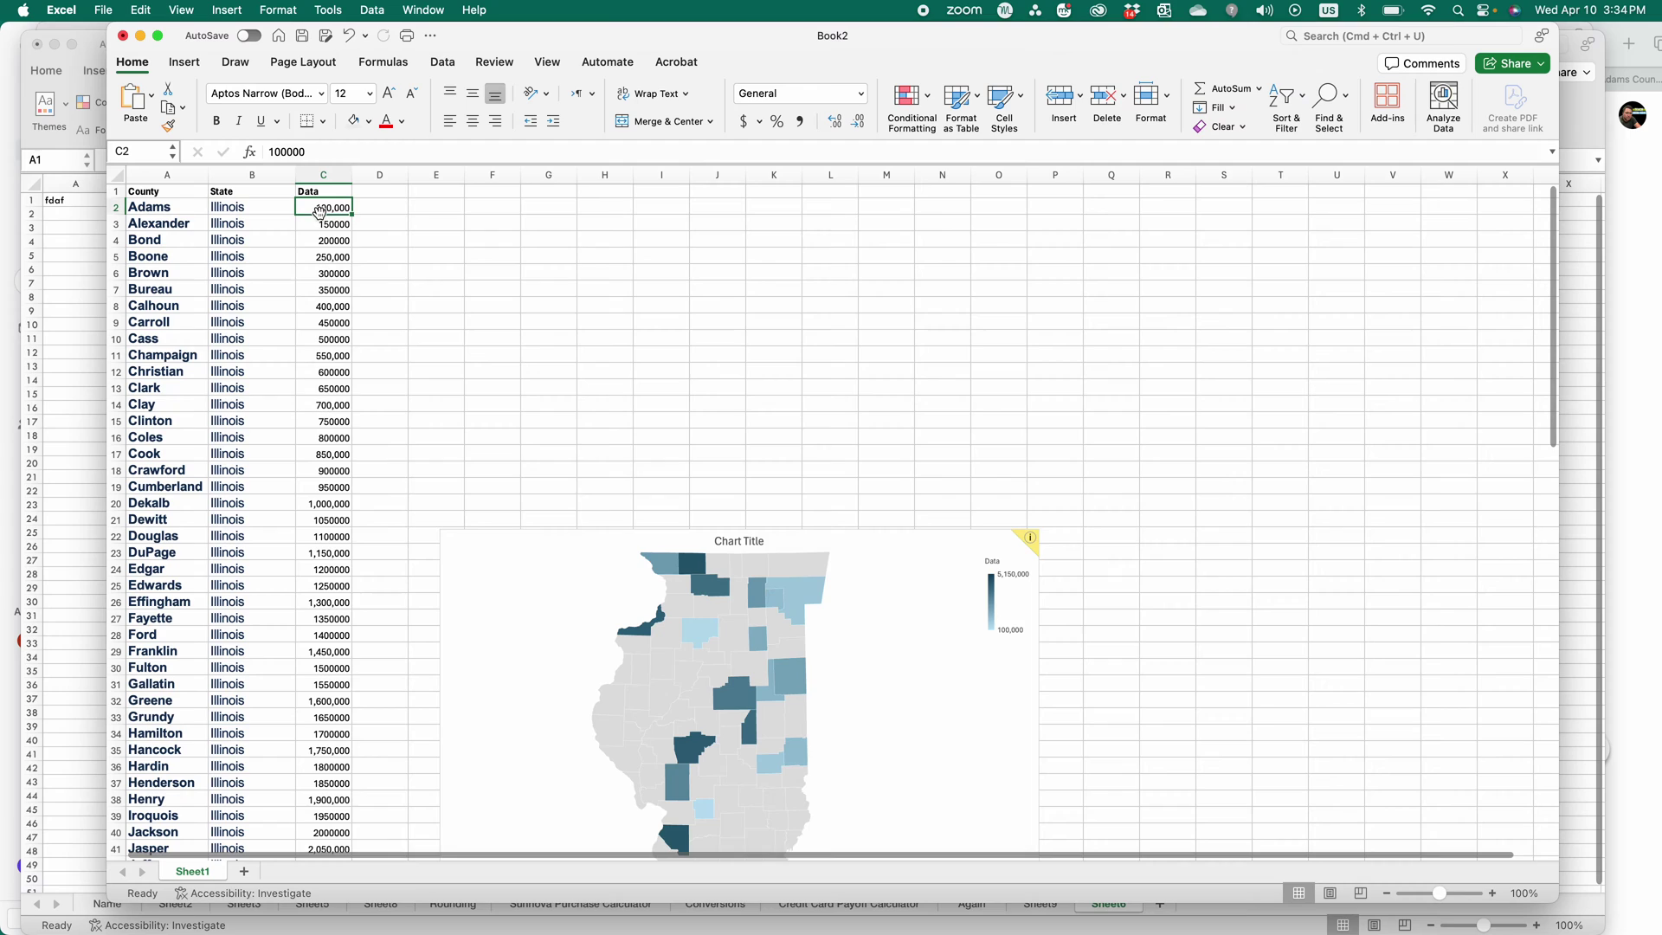
{"action": "left_click", "coordinate": [666, 572]}
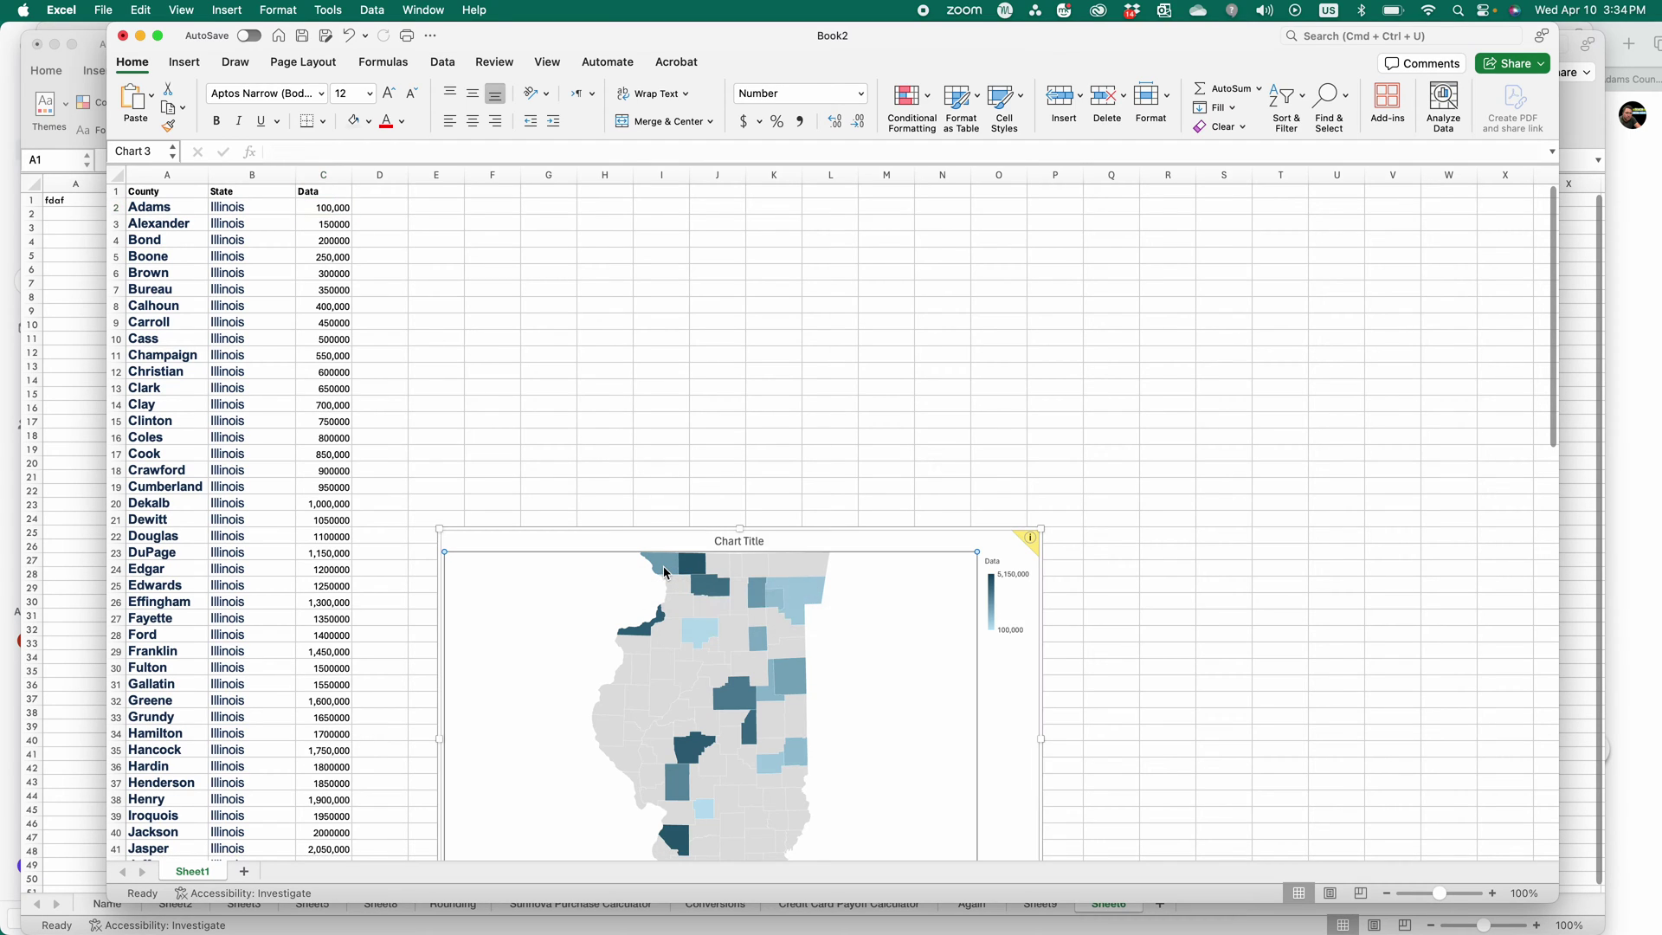
{"action": "left_click", "coordinate": [677, 571]}
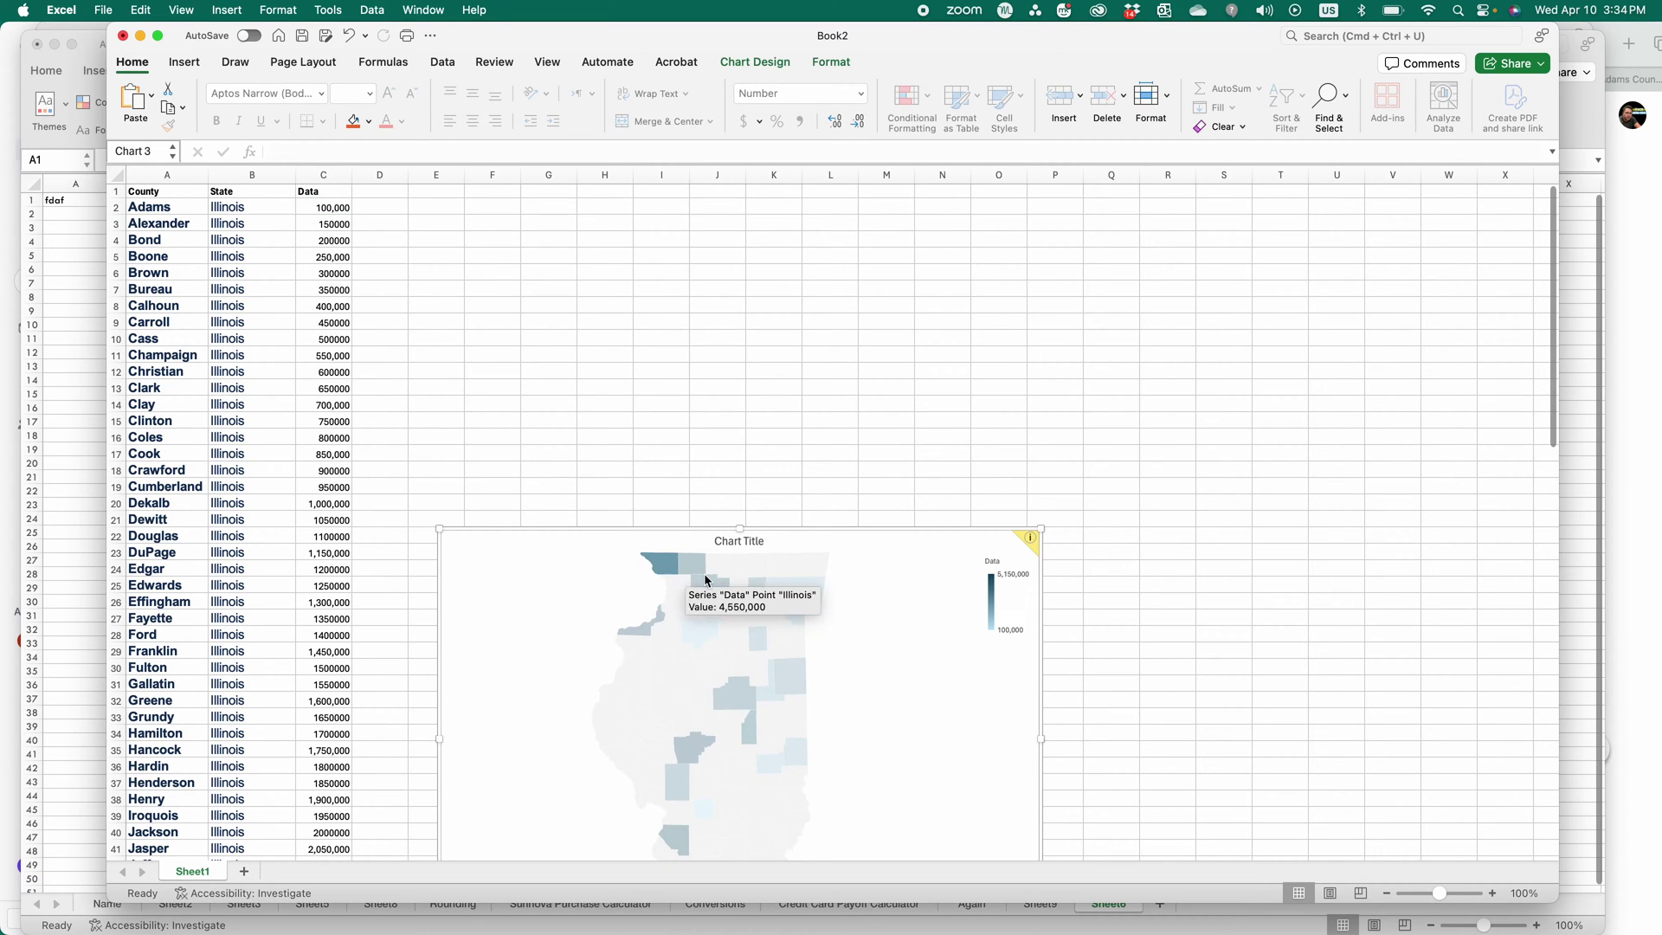
{"action": "left_click", "coordinate": [680, 595]}
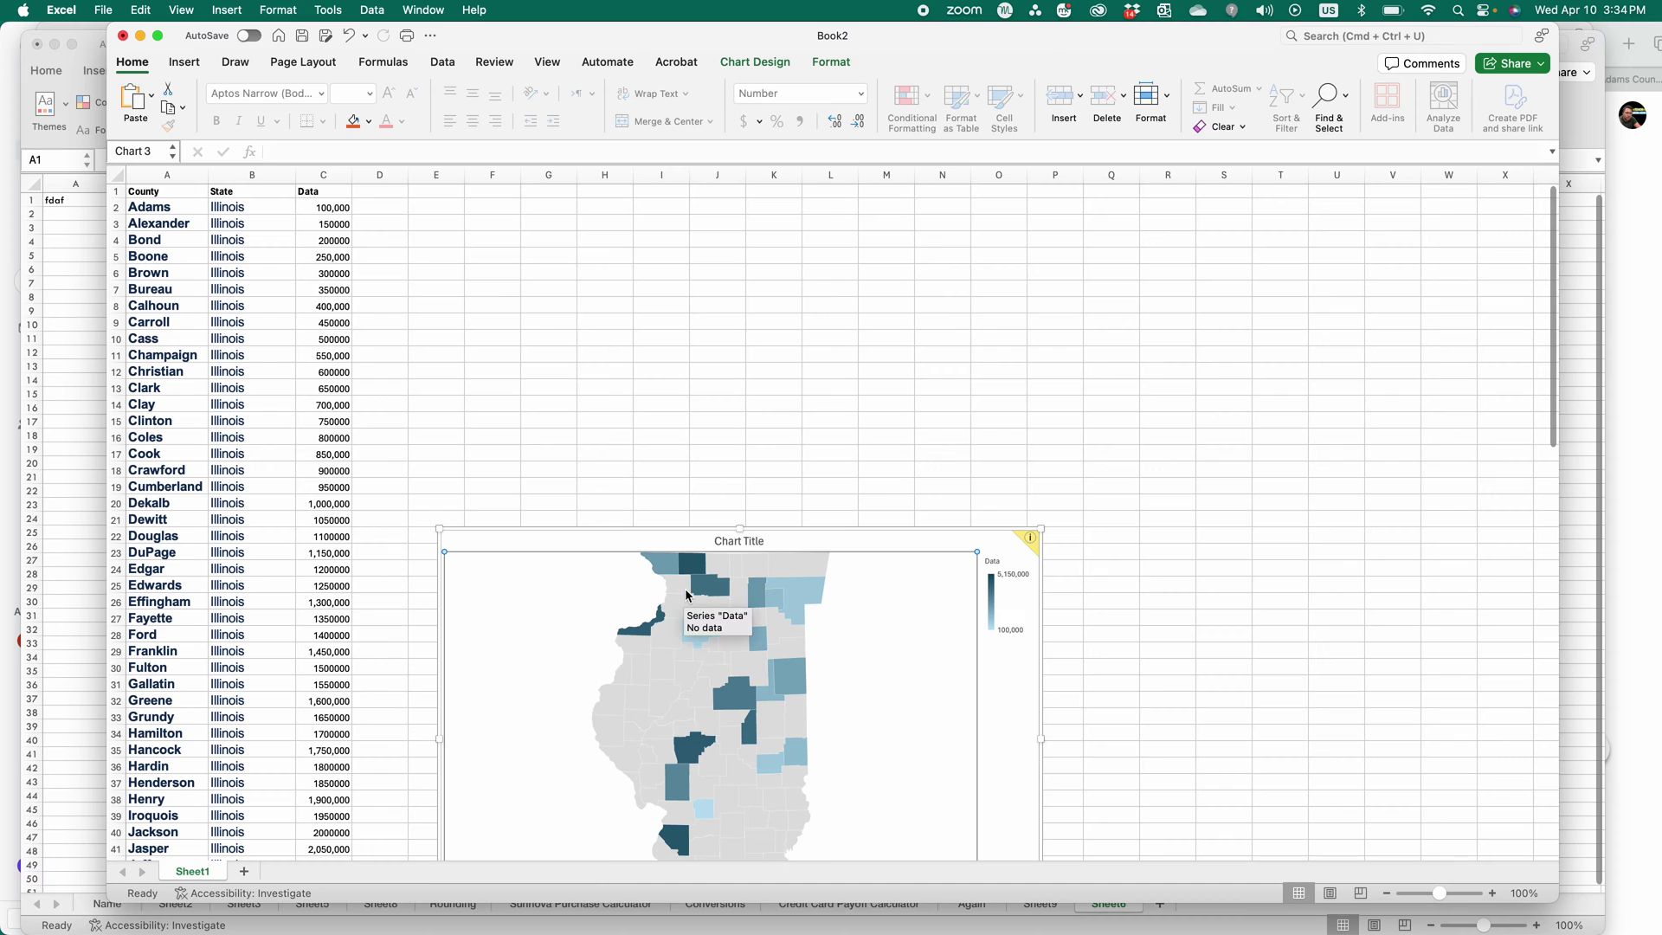
{"action": "left_click", "coordinate": [701, 589]}
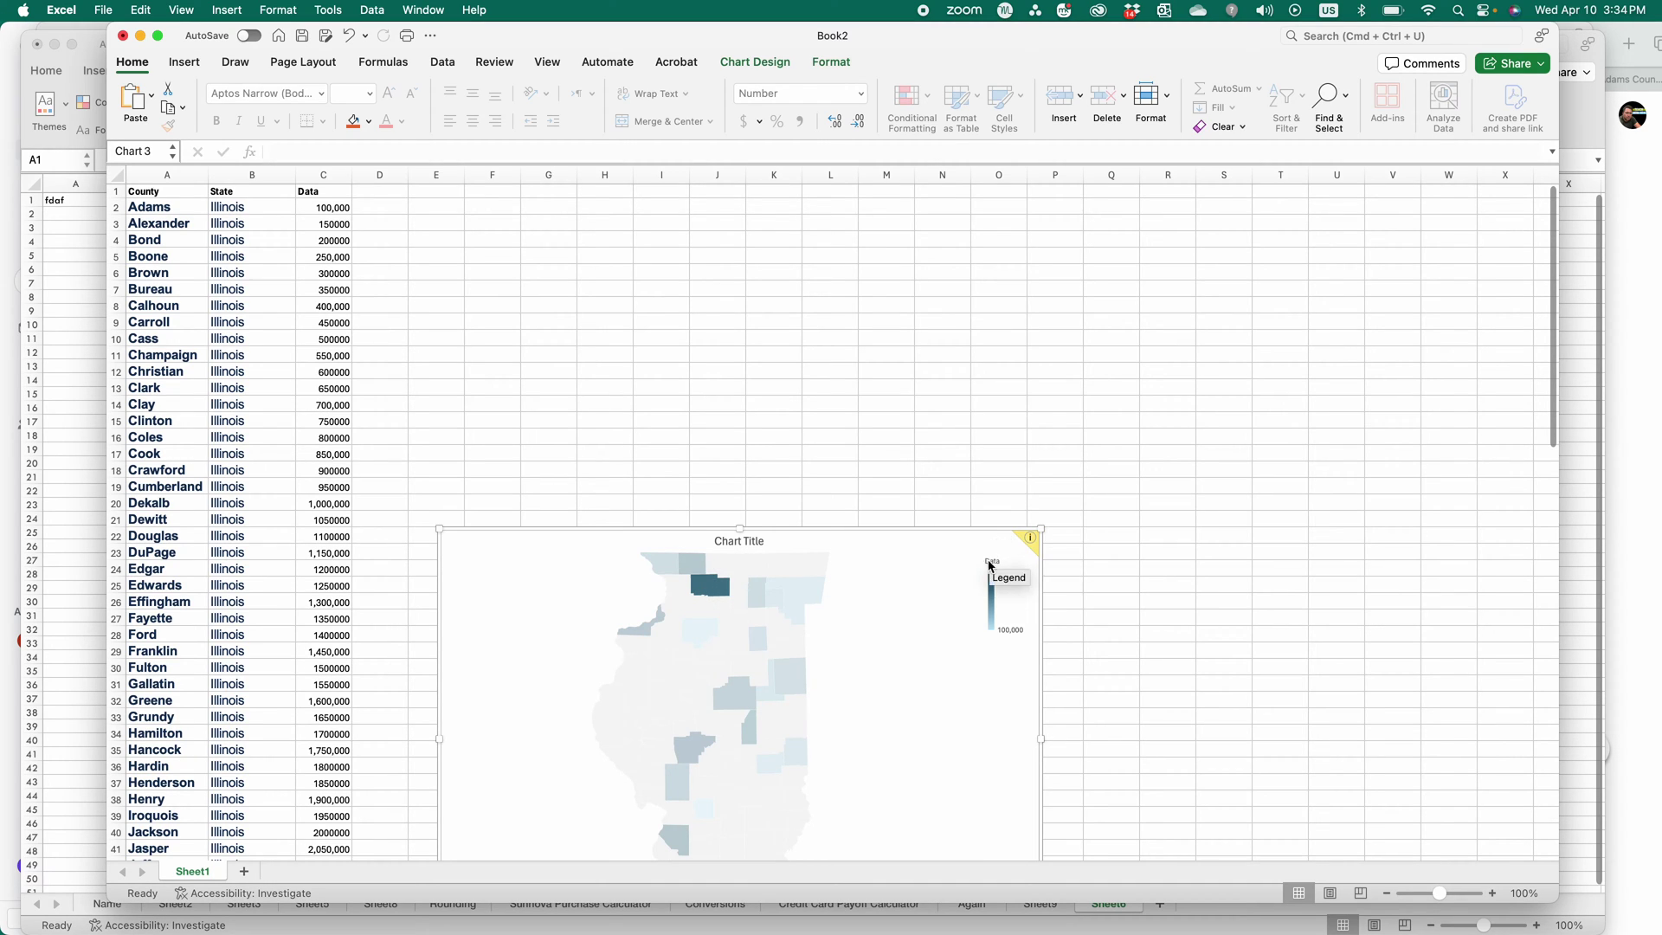
{"action": "left_click", "coordinate": [782, 582]}
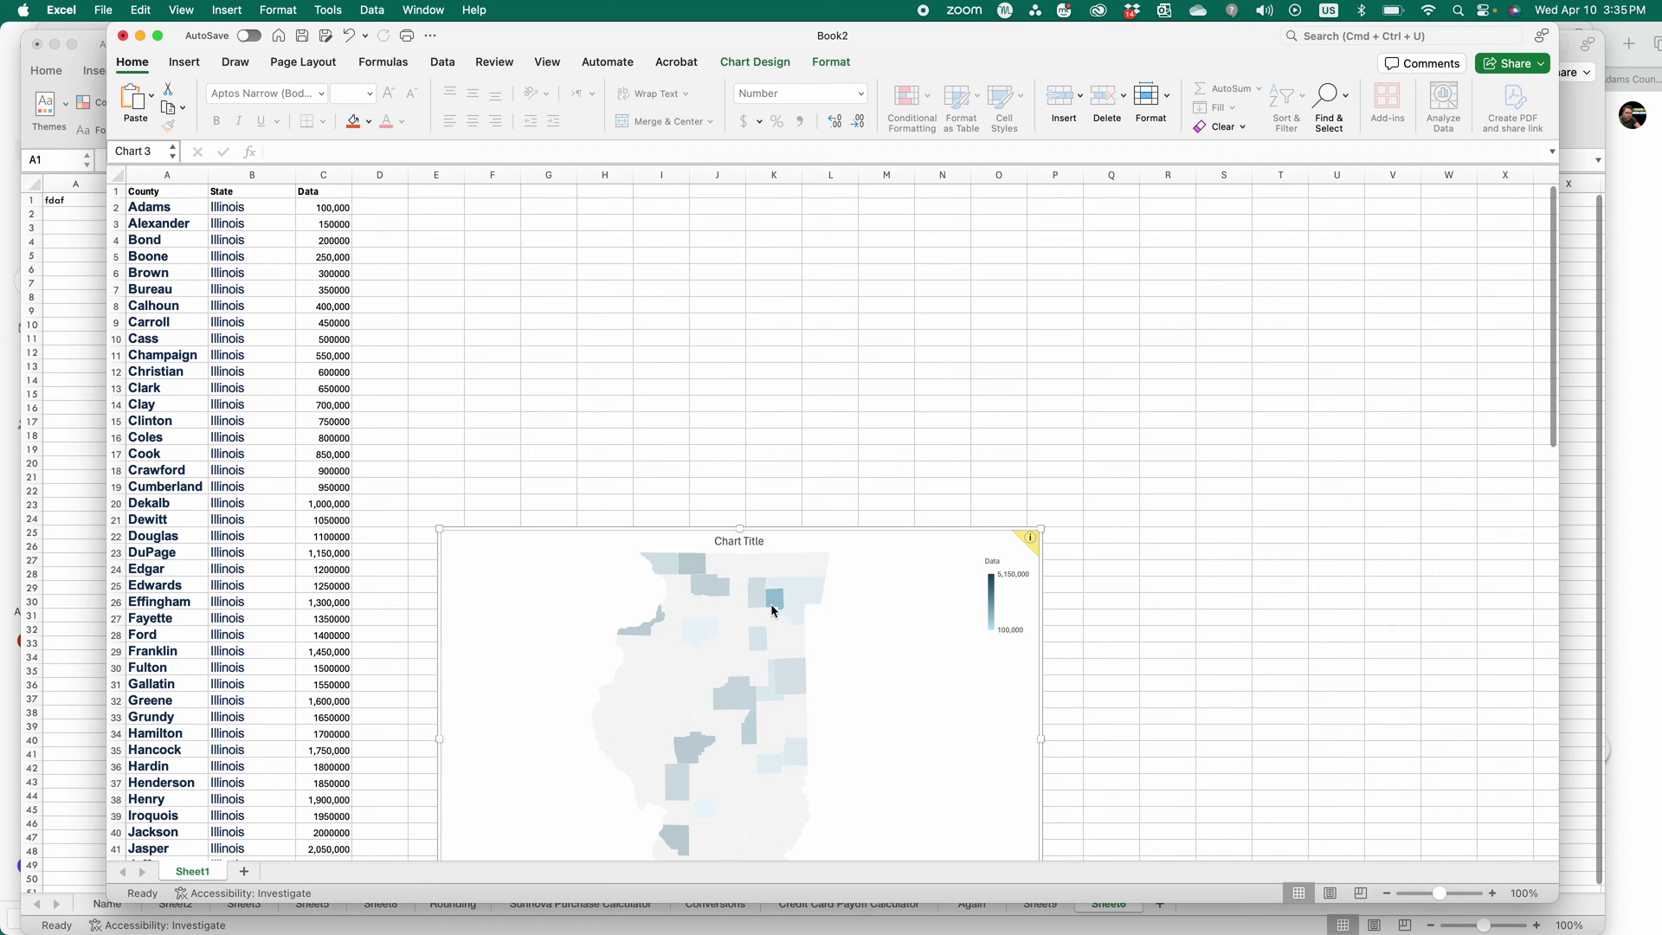
{"action": "left_click", "coordinate": [754, 601]}
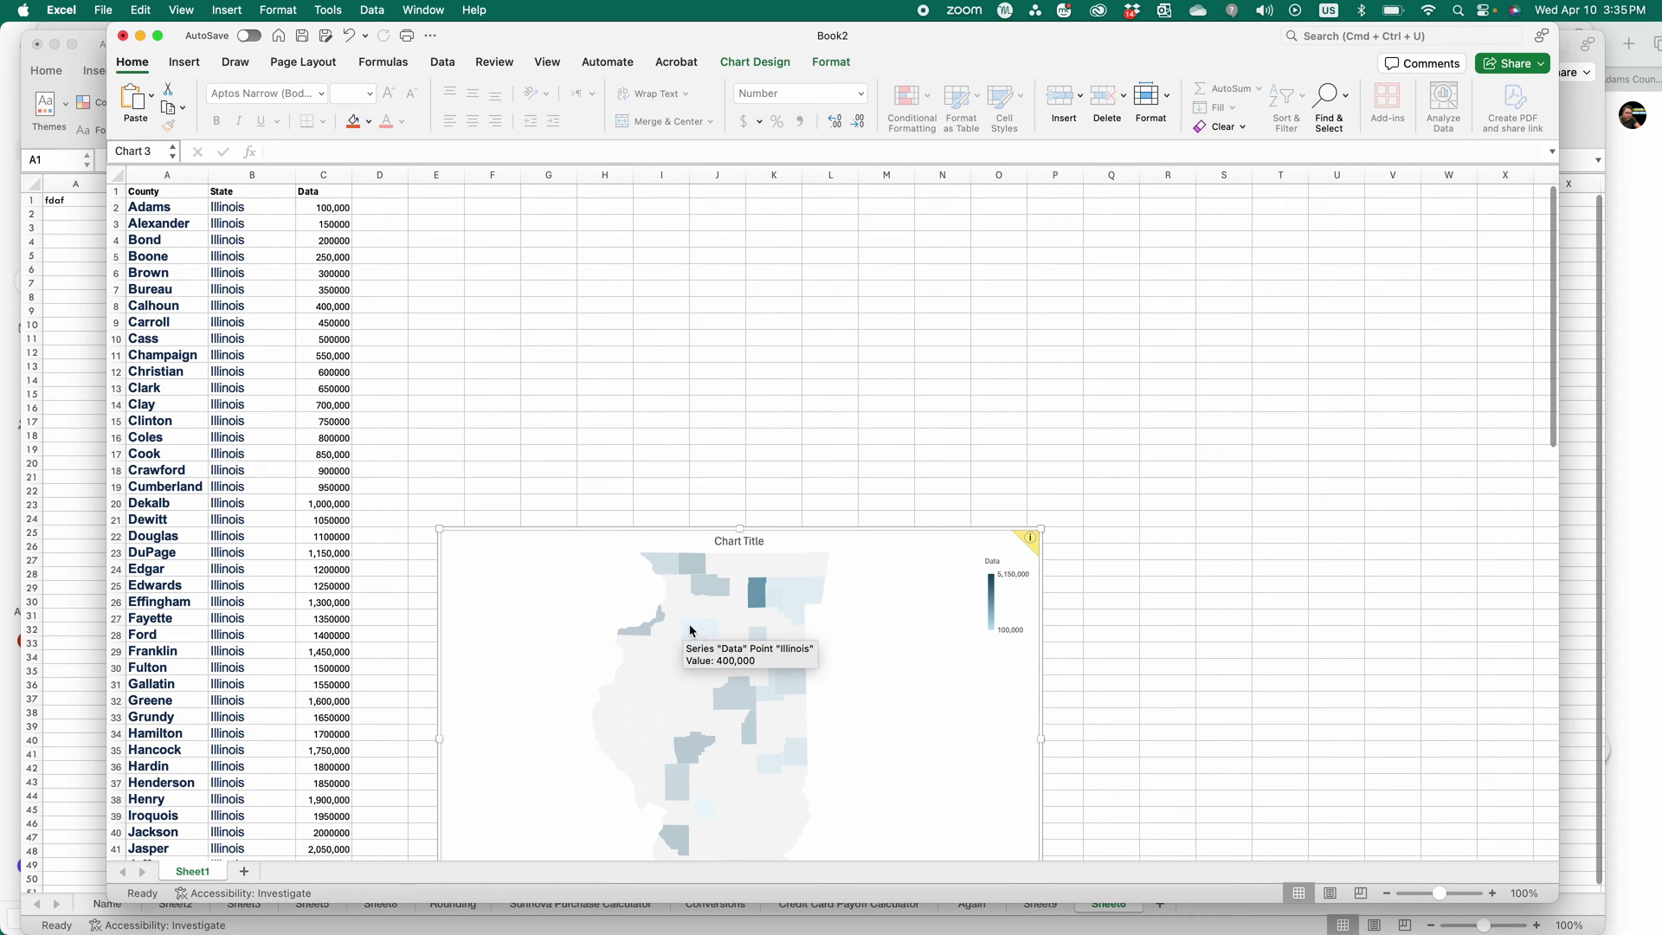
{"action": "left_click", "coordinate": [520, 561]}
{"action": "left_click", "coordinate": [204, 404]}
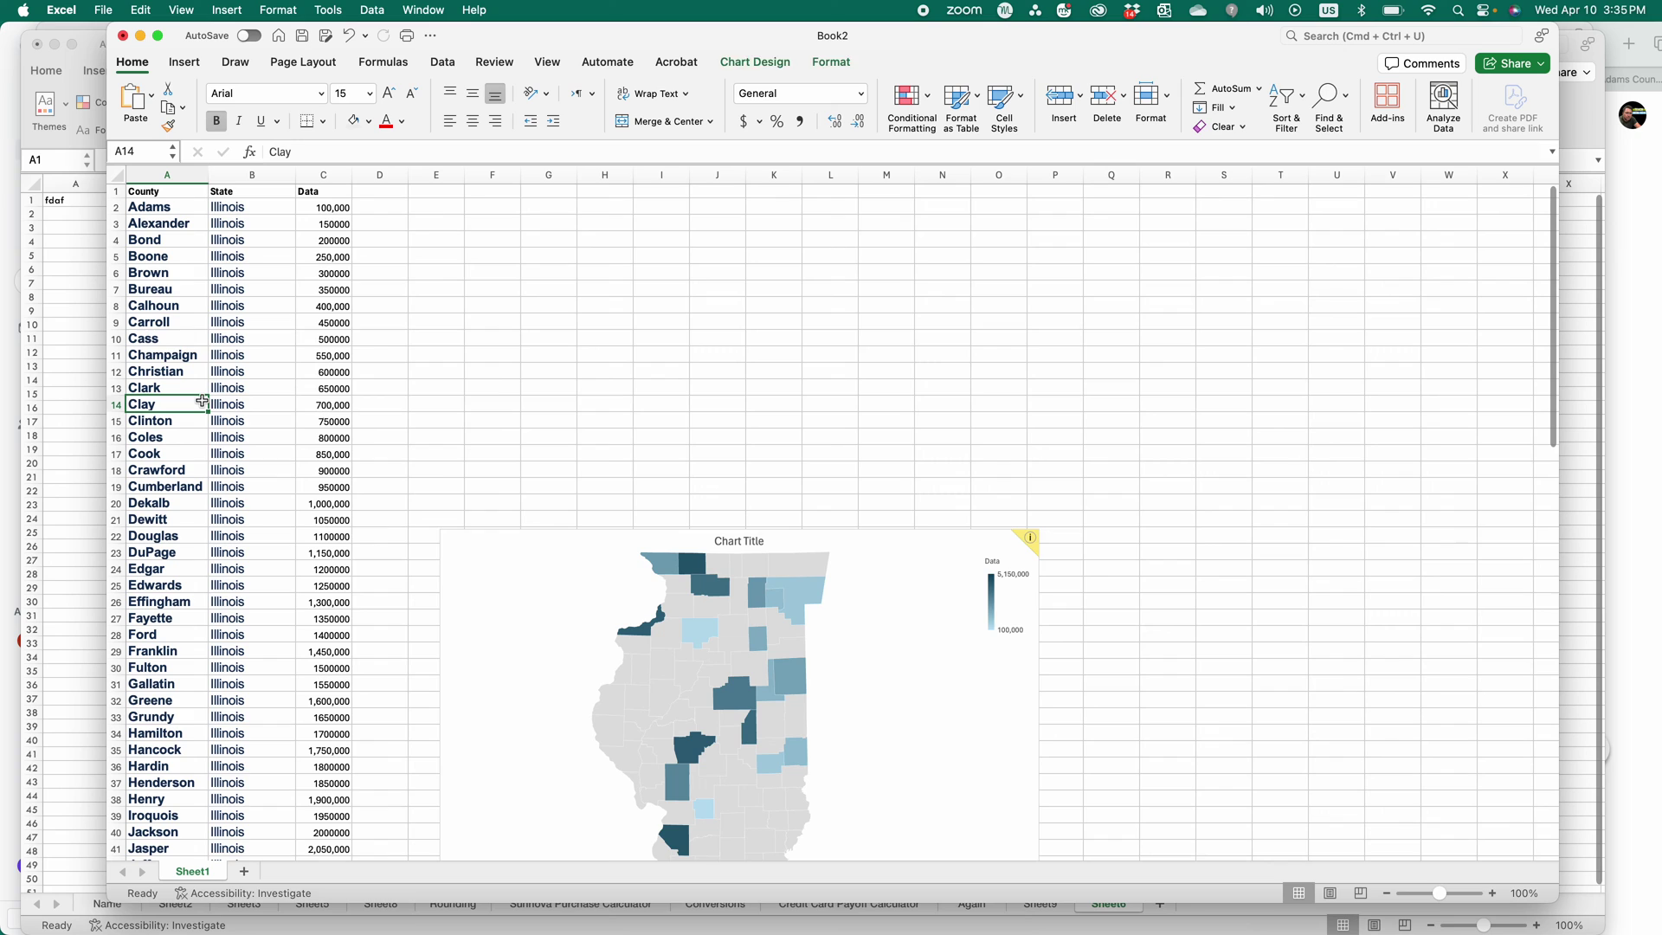
{"action": "left_click", "coordinate": [187, 390]}
{"action": "left_click", "coordinate": [194, 356]}
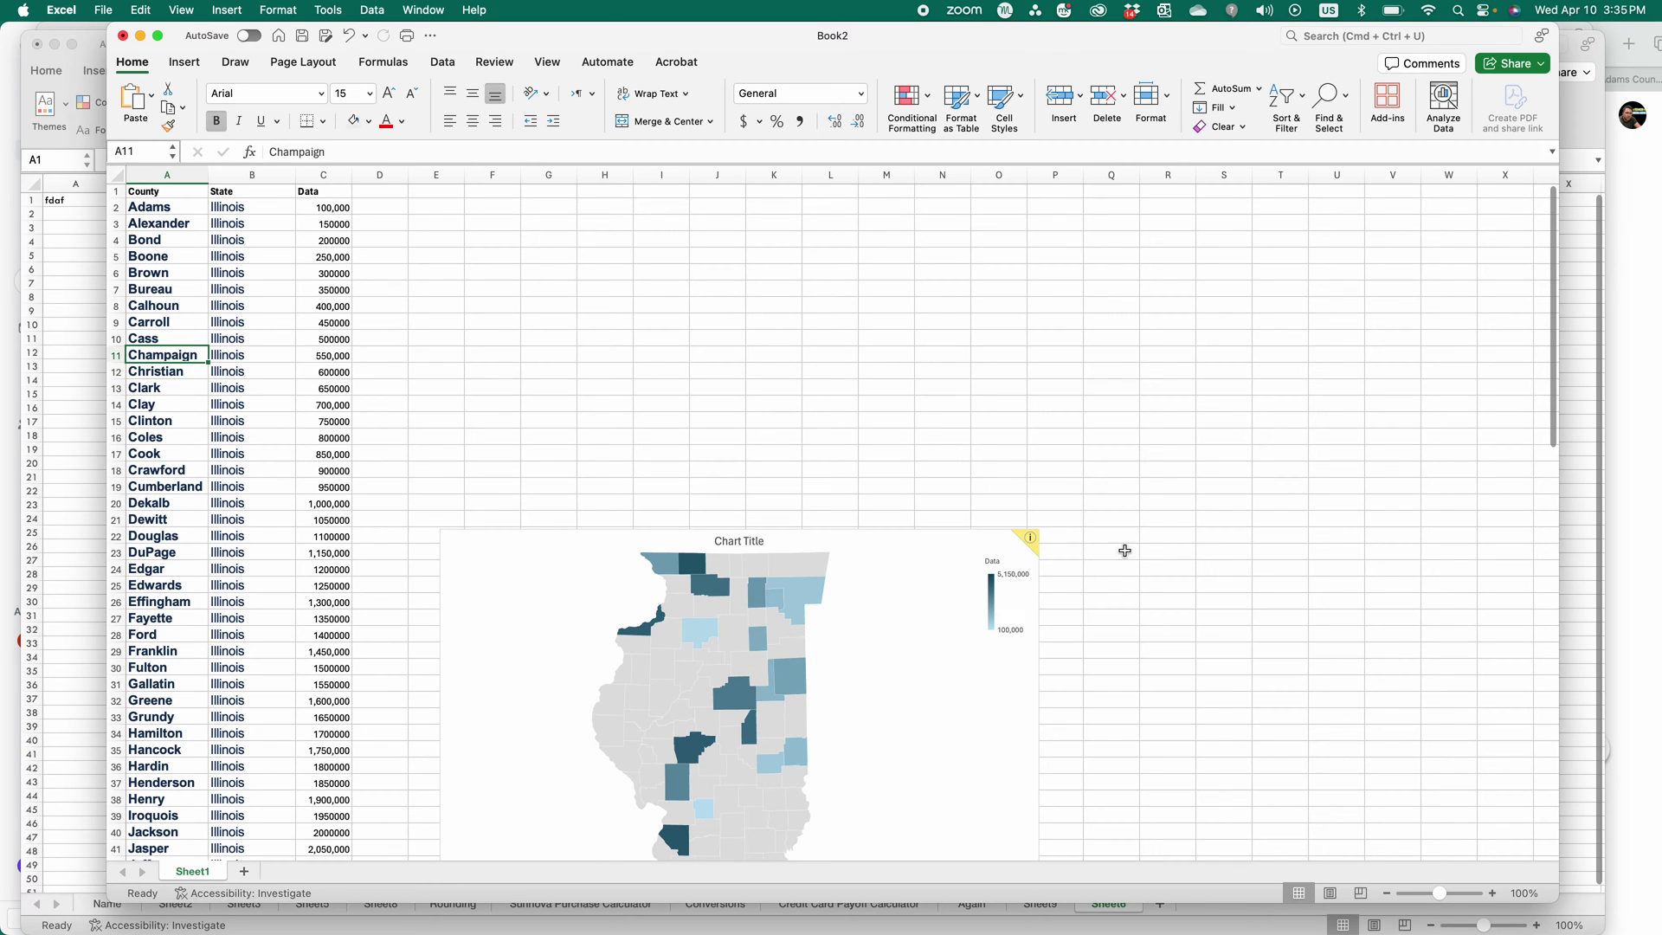
{"action": "scroll", "coordinate": [1133, 692], "scroll_direction": "down", "scroll_amount": 5}
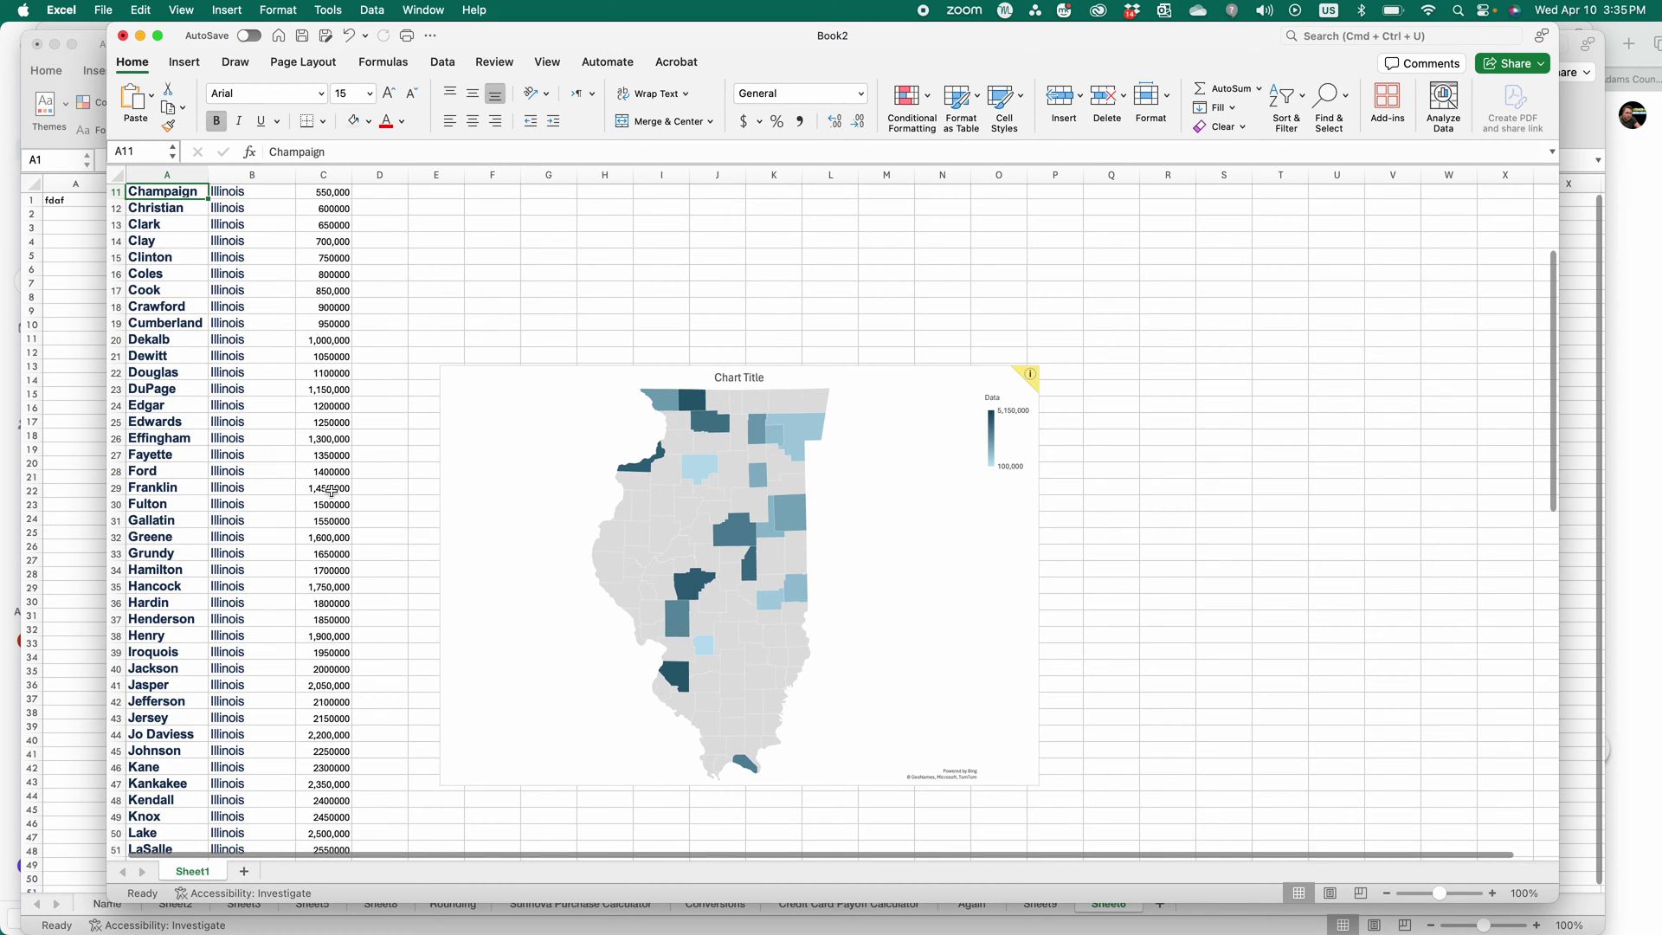
{"action": "left_click", "coordinate": [178, 424]}
{"action": "left_click", "coordinate": [177, 472]}
{"action": "left_click", "coordinate": [177, 537]}
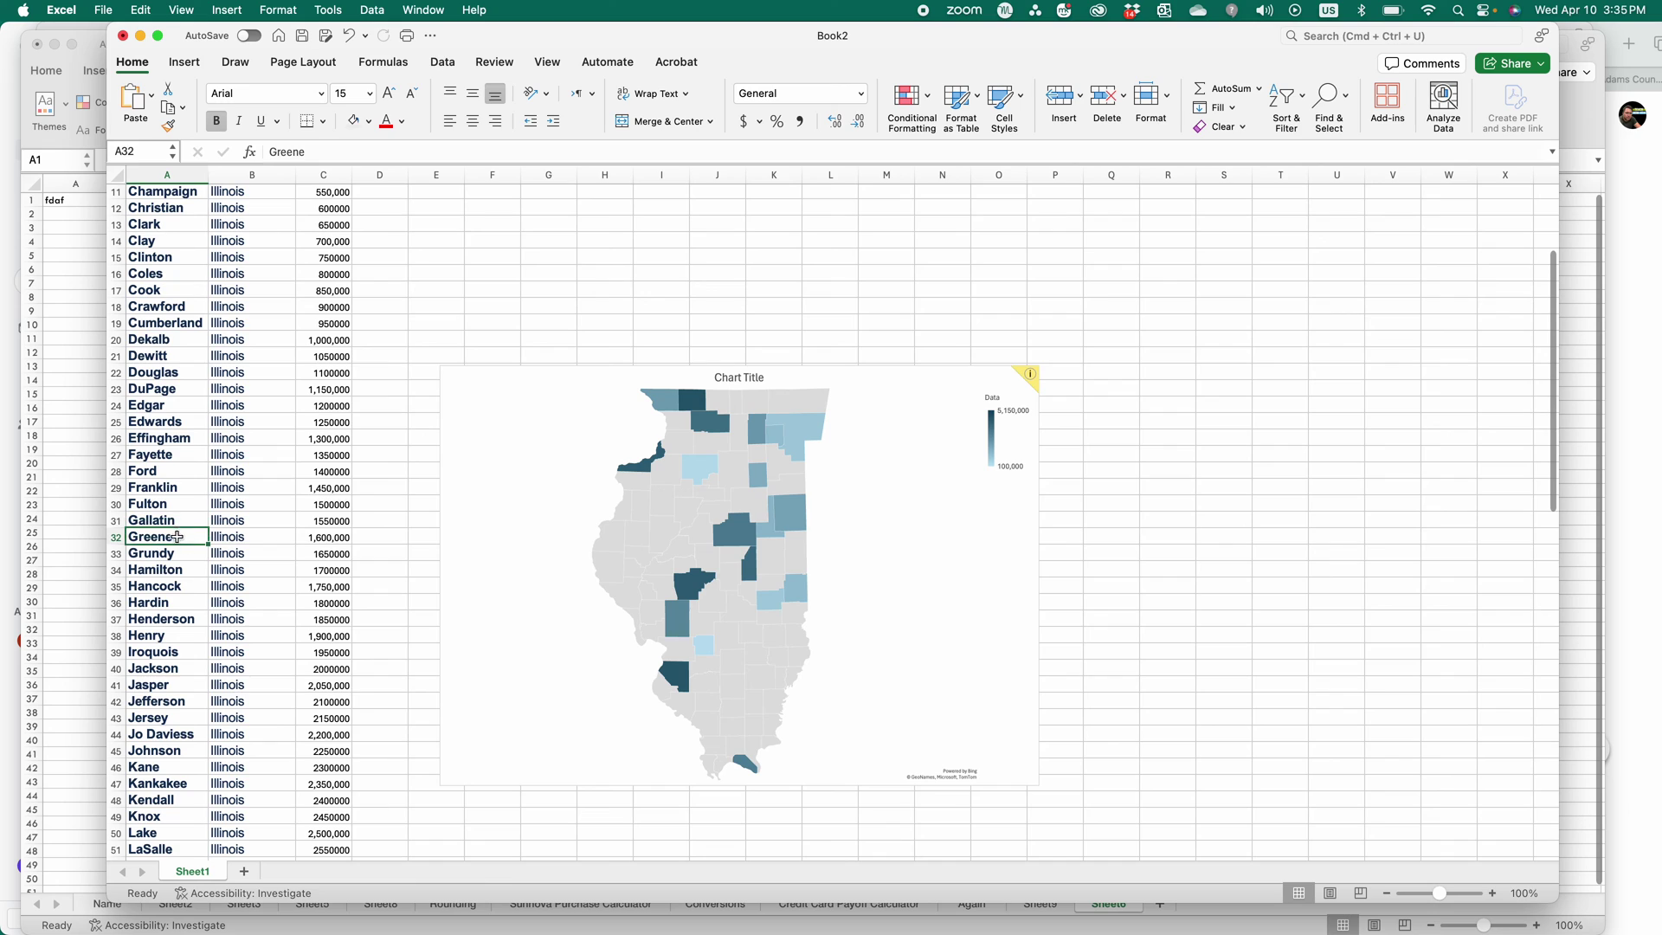
{"action": "left_click", "coordinate": [609, 538]}
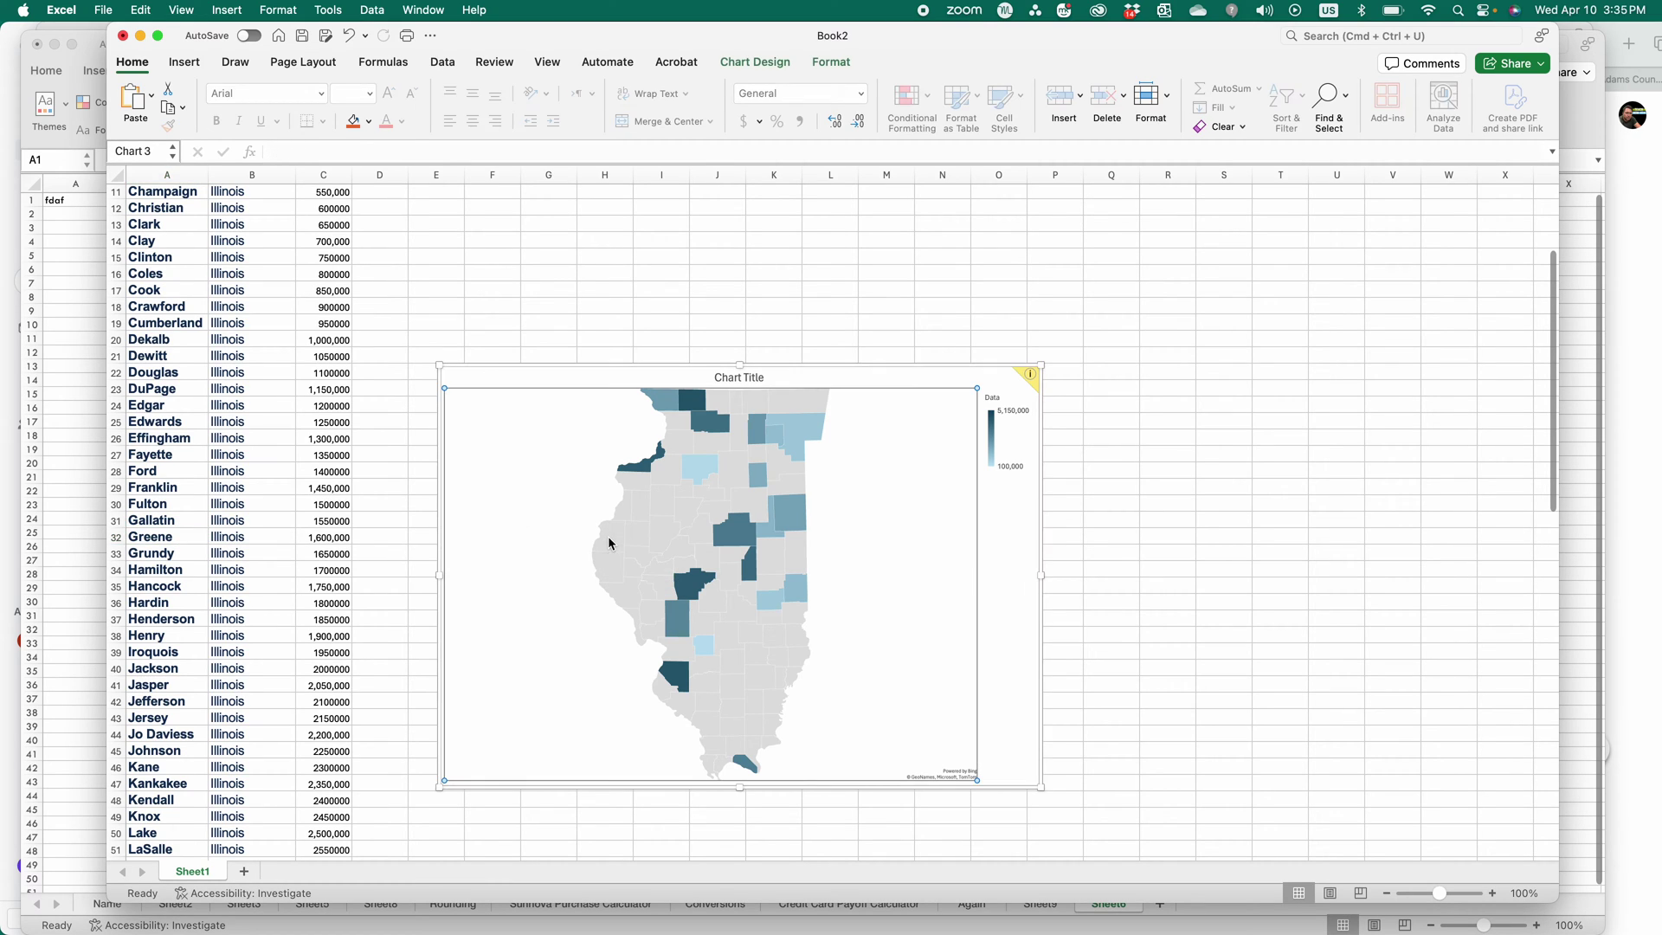
{"action": "mouse_move", "coordinate": [595, 552]}
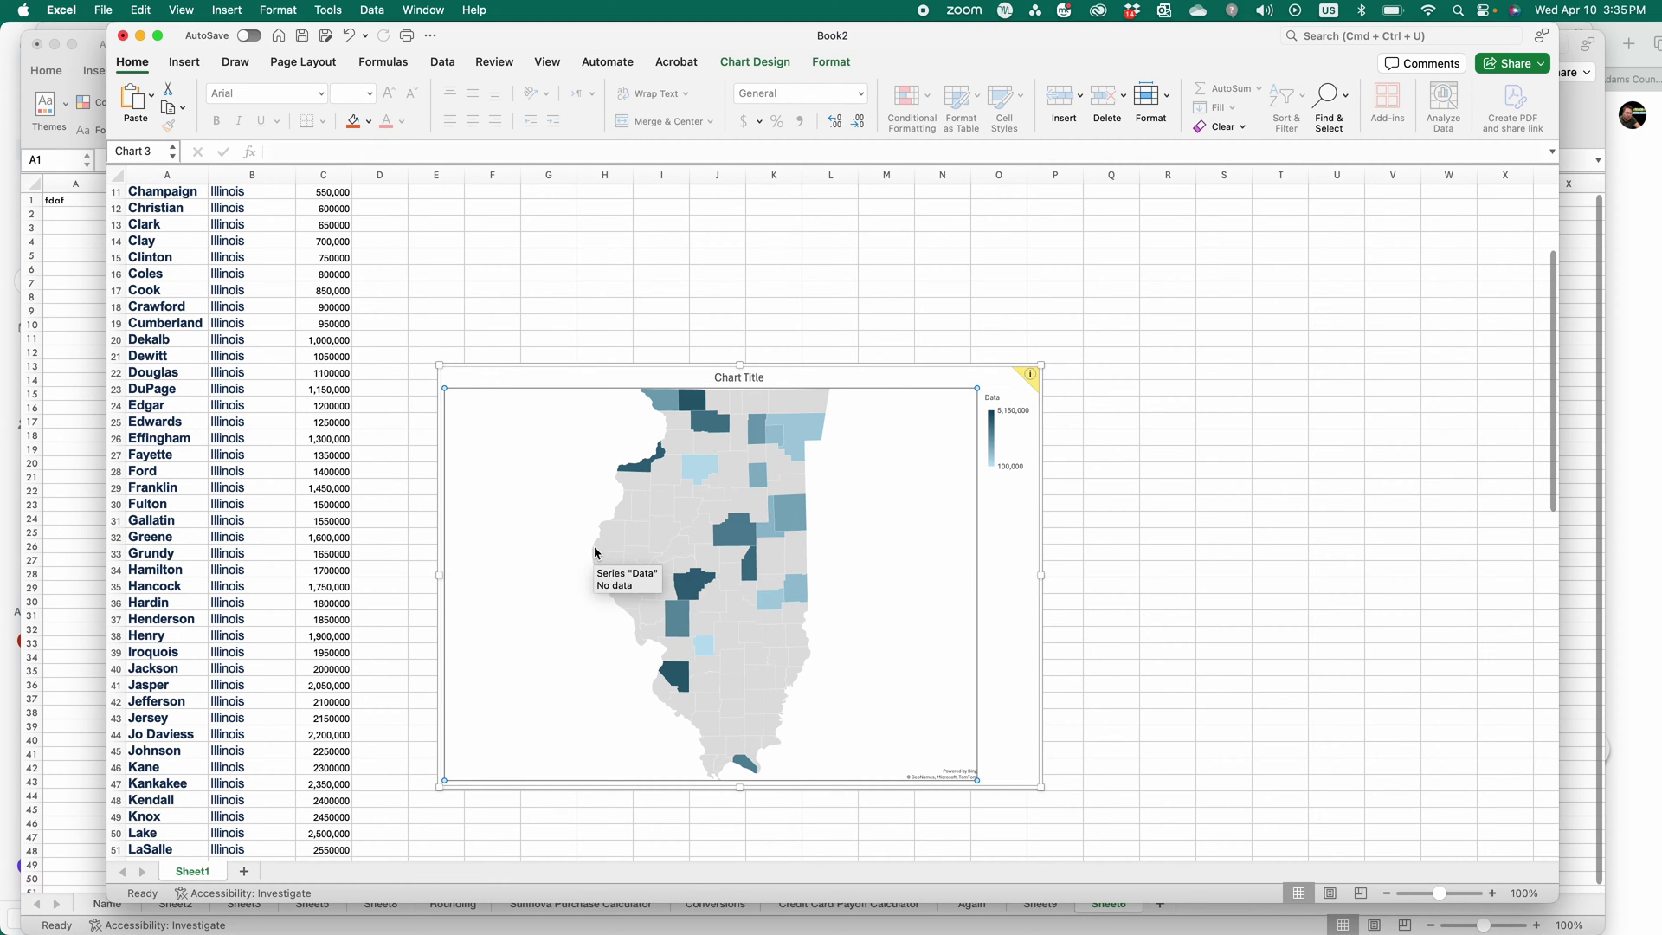
Step: Delete the map chart and clear all values from Data column C
{"action": "key", "text": "Delete"}
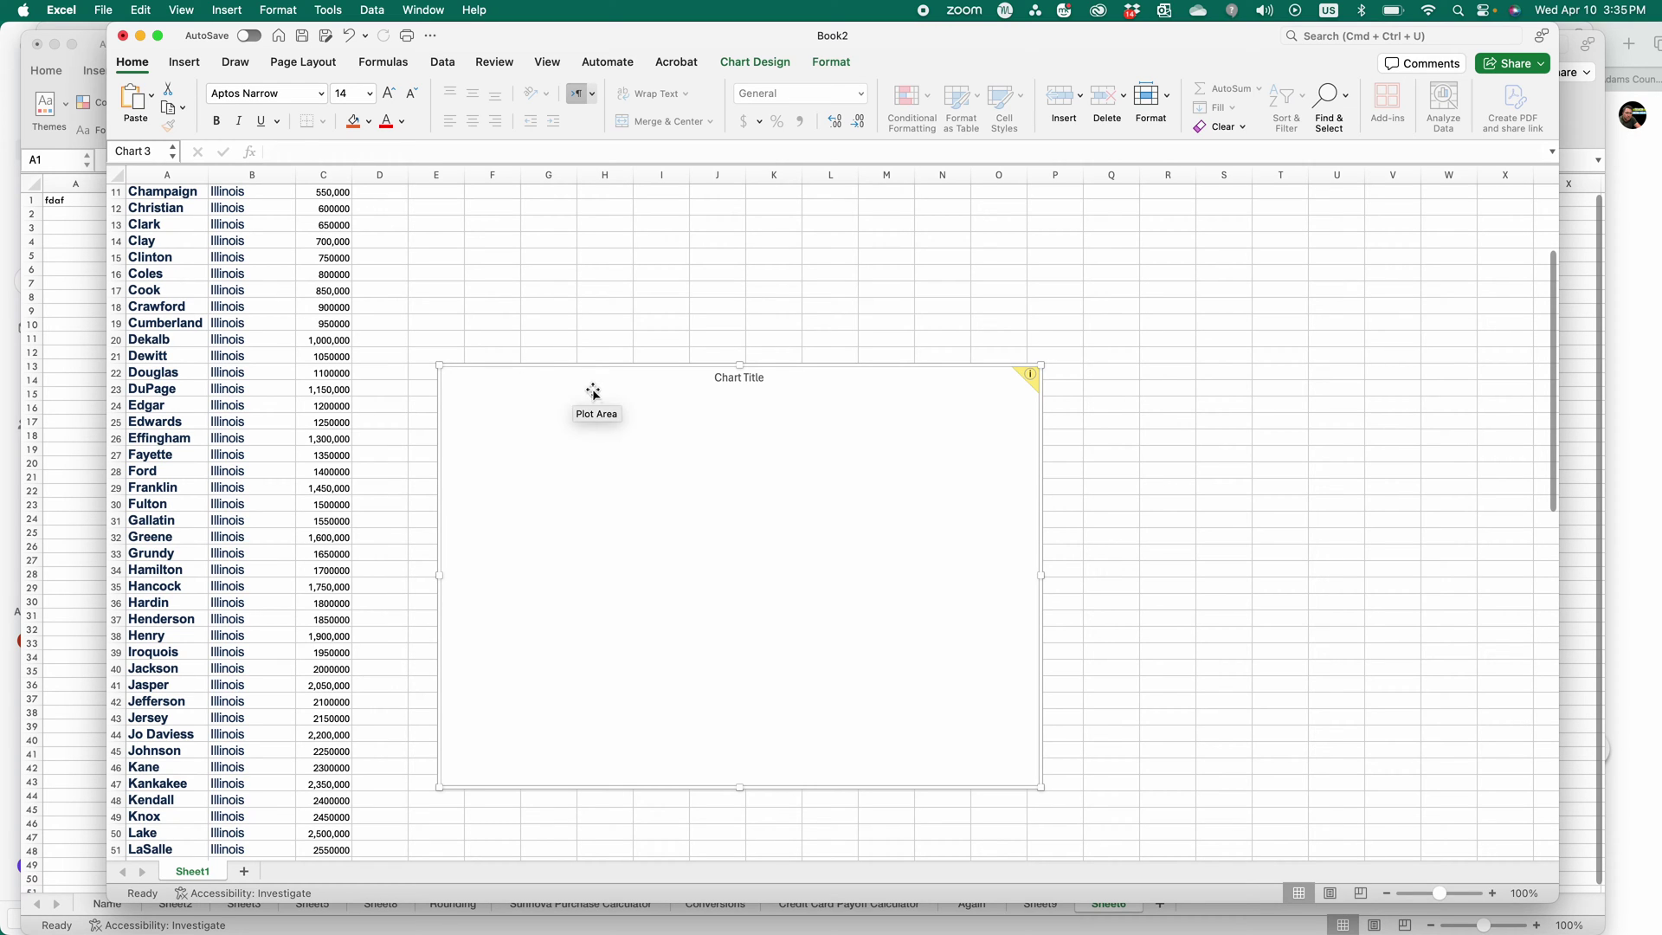
{"action": "key", "text": "Delete"}
{"action": "scroll", "coordinate": [350, 338], "scroll_direction": "up", "scroll_amount": 5}
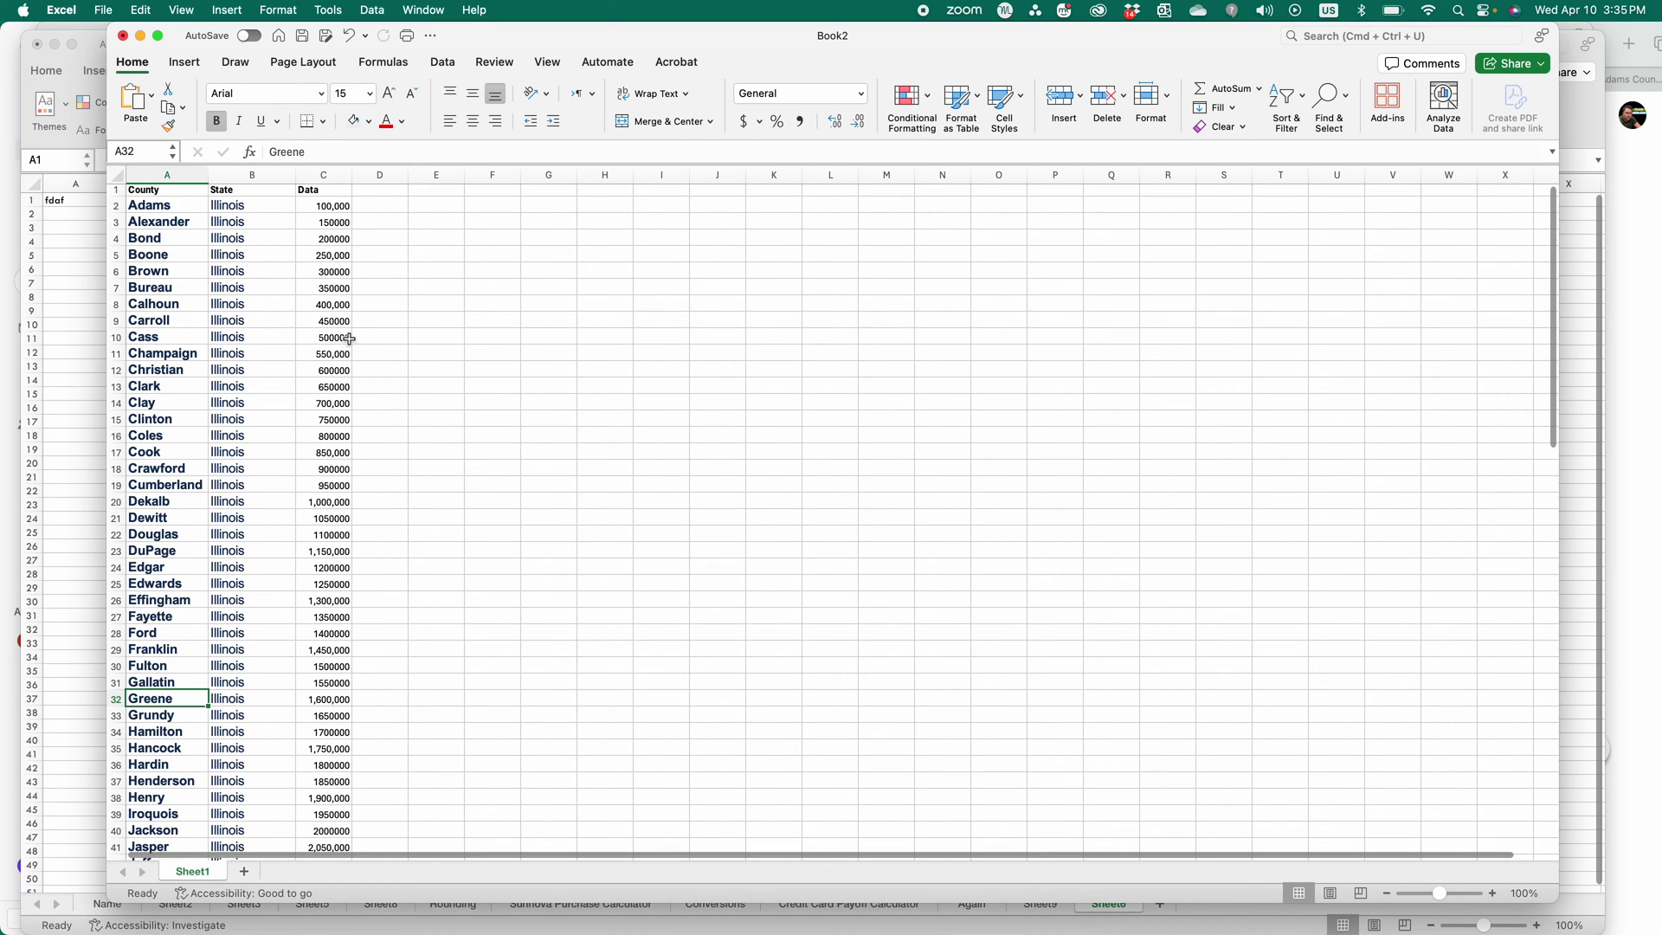
{"action": "left_click", "coordinate": [322, 175]}
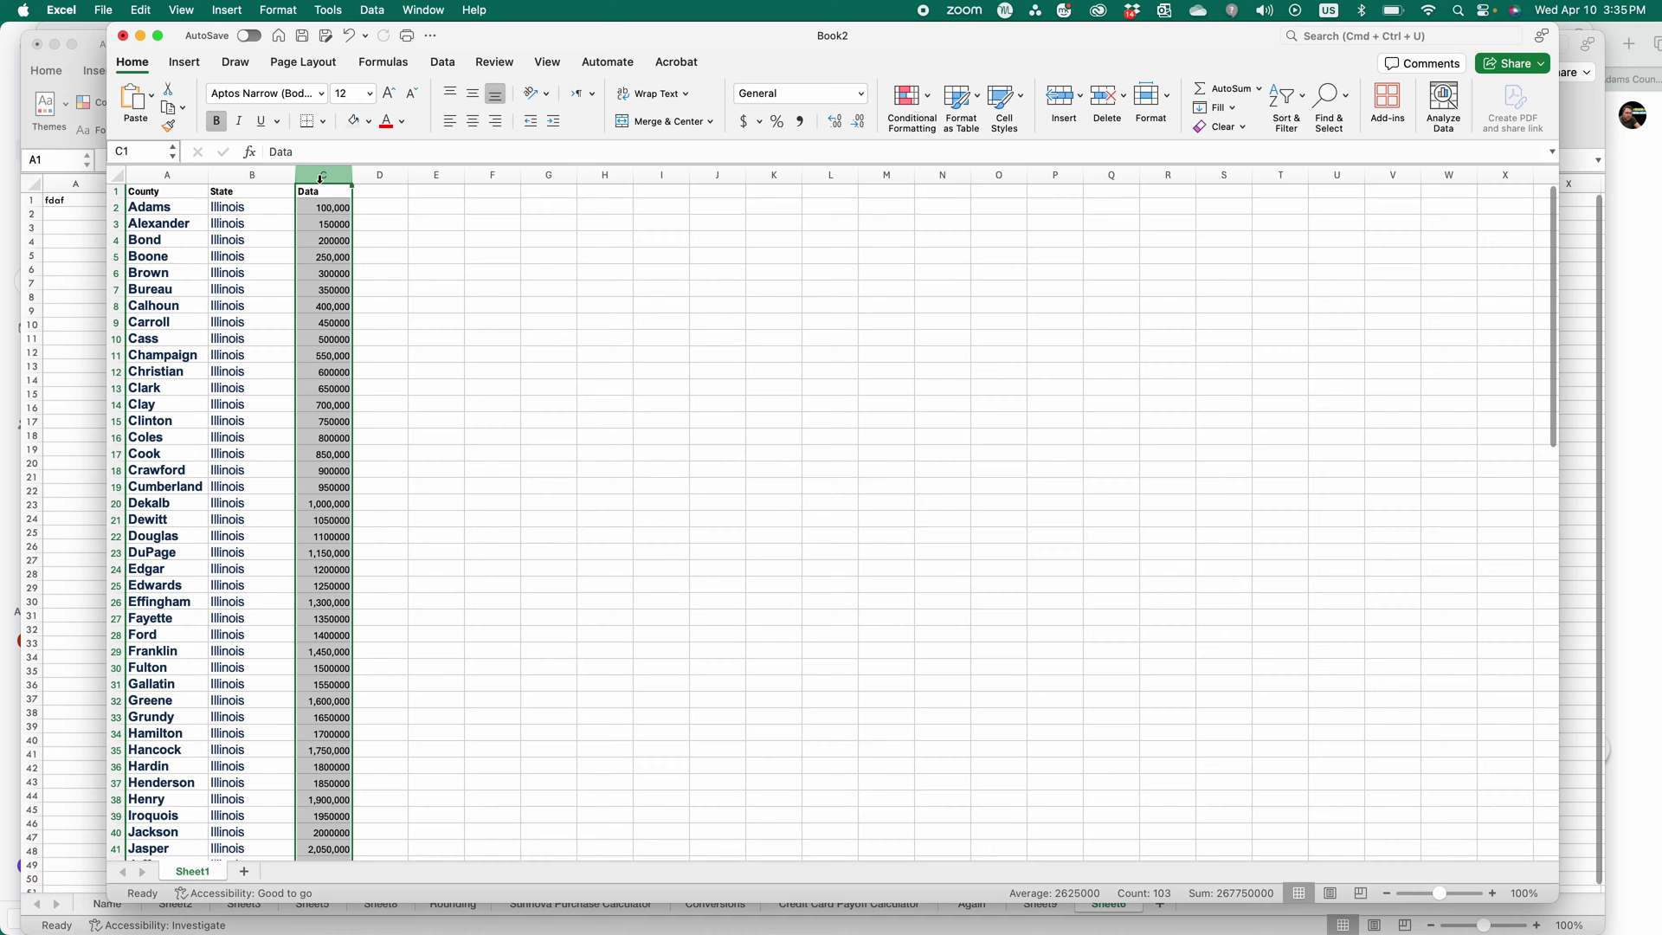
{"action": "key", "text": "Delete"}
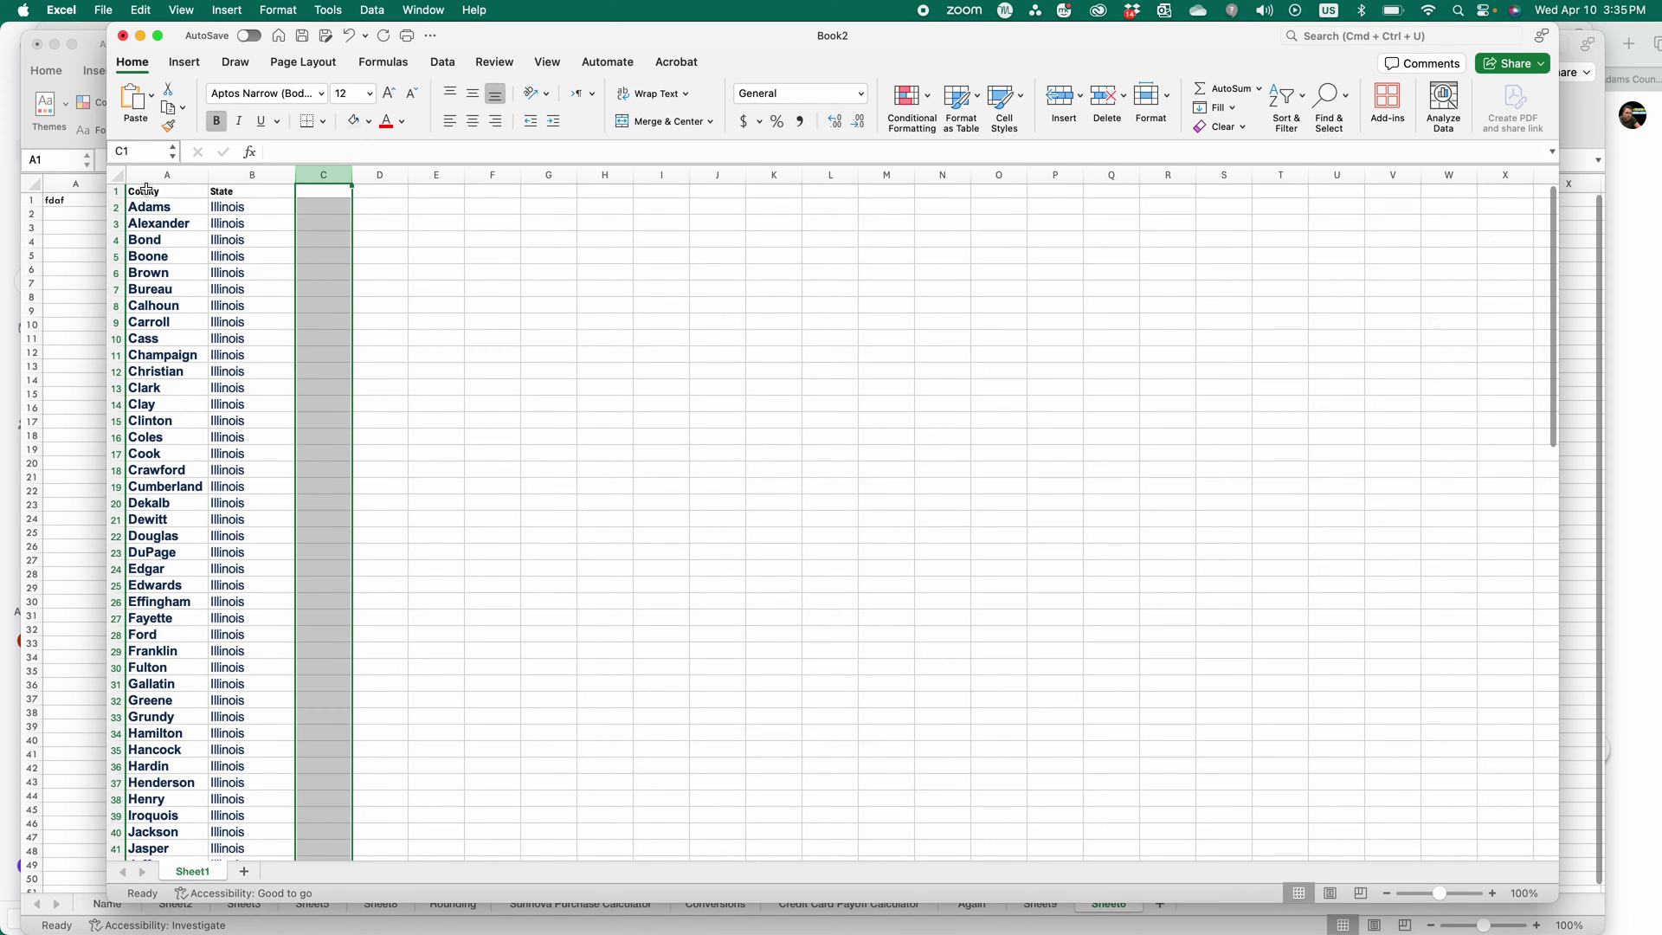
Step: Select the County and State lists A1:B103 and try Insert > Recommended Charts
{"action": "left_click_drag", "start_coordinate": [145, 189], "coordinate": [270, 813]}
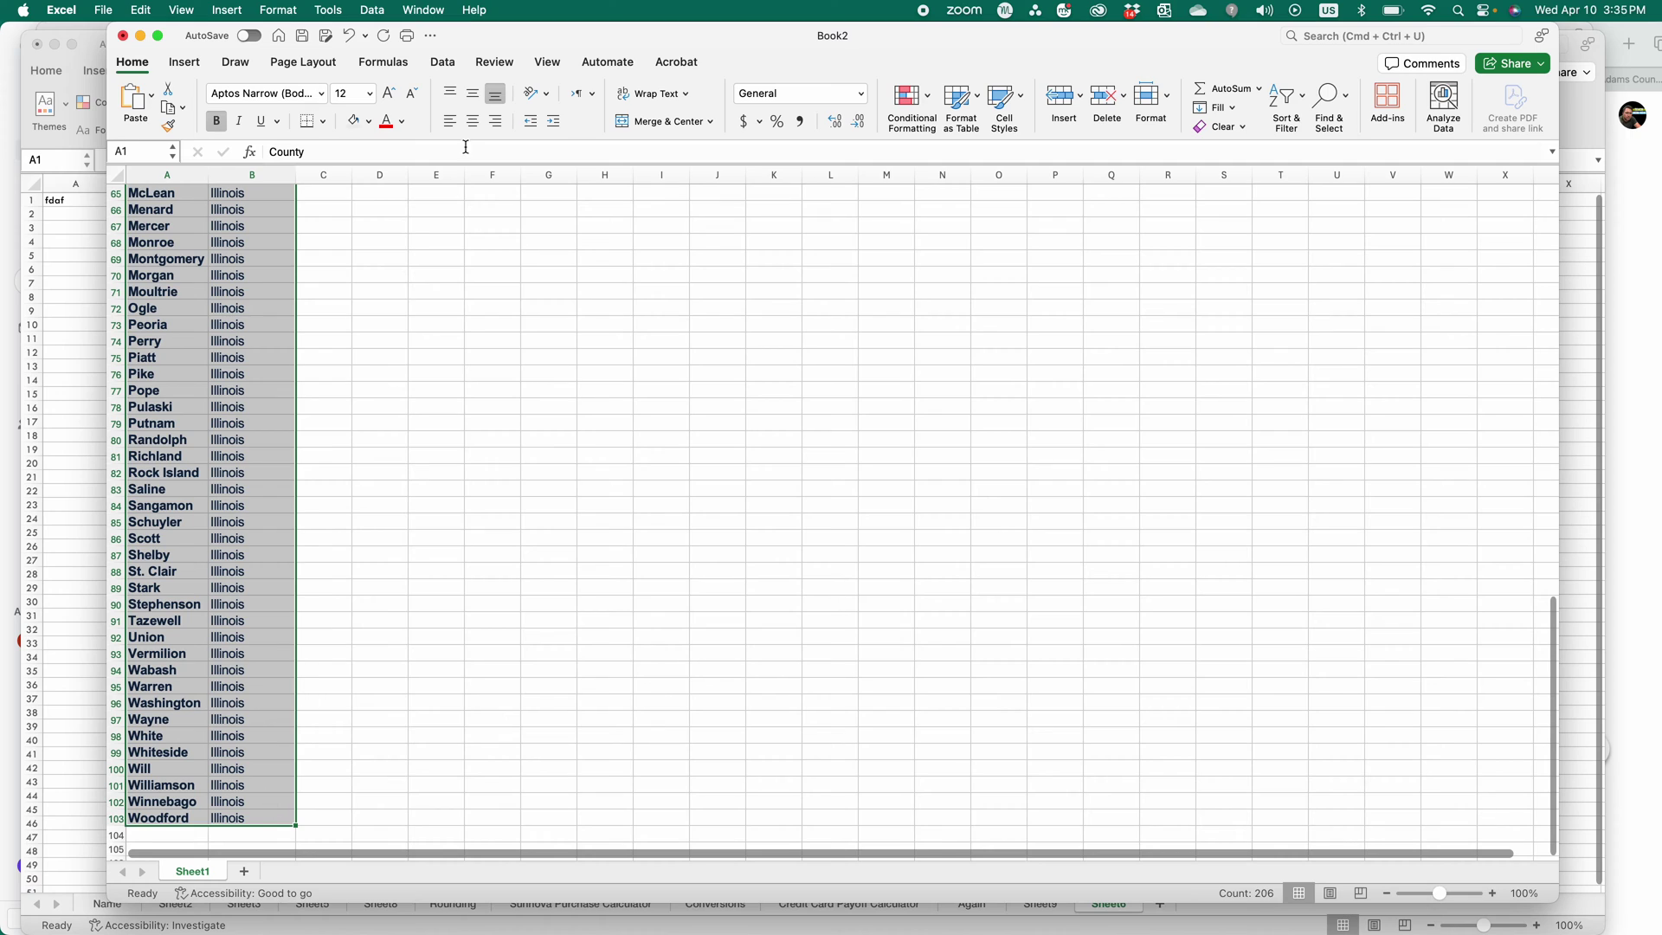
{"action": "left_click", "coordinate": [184, 62]}
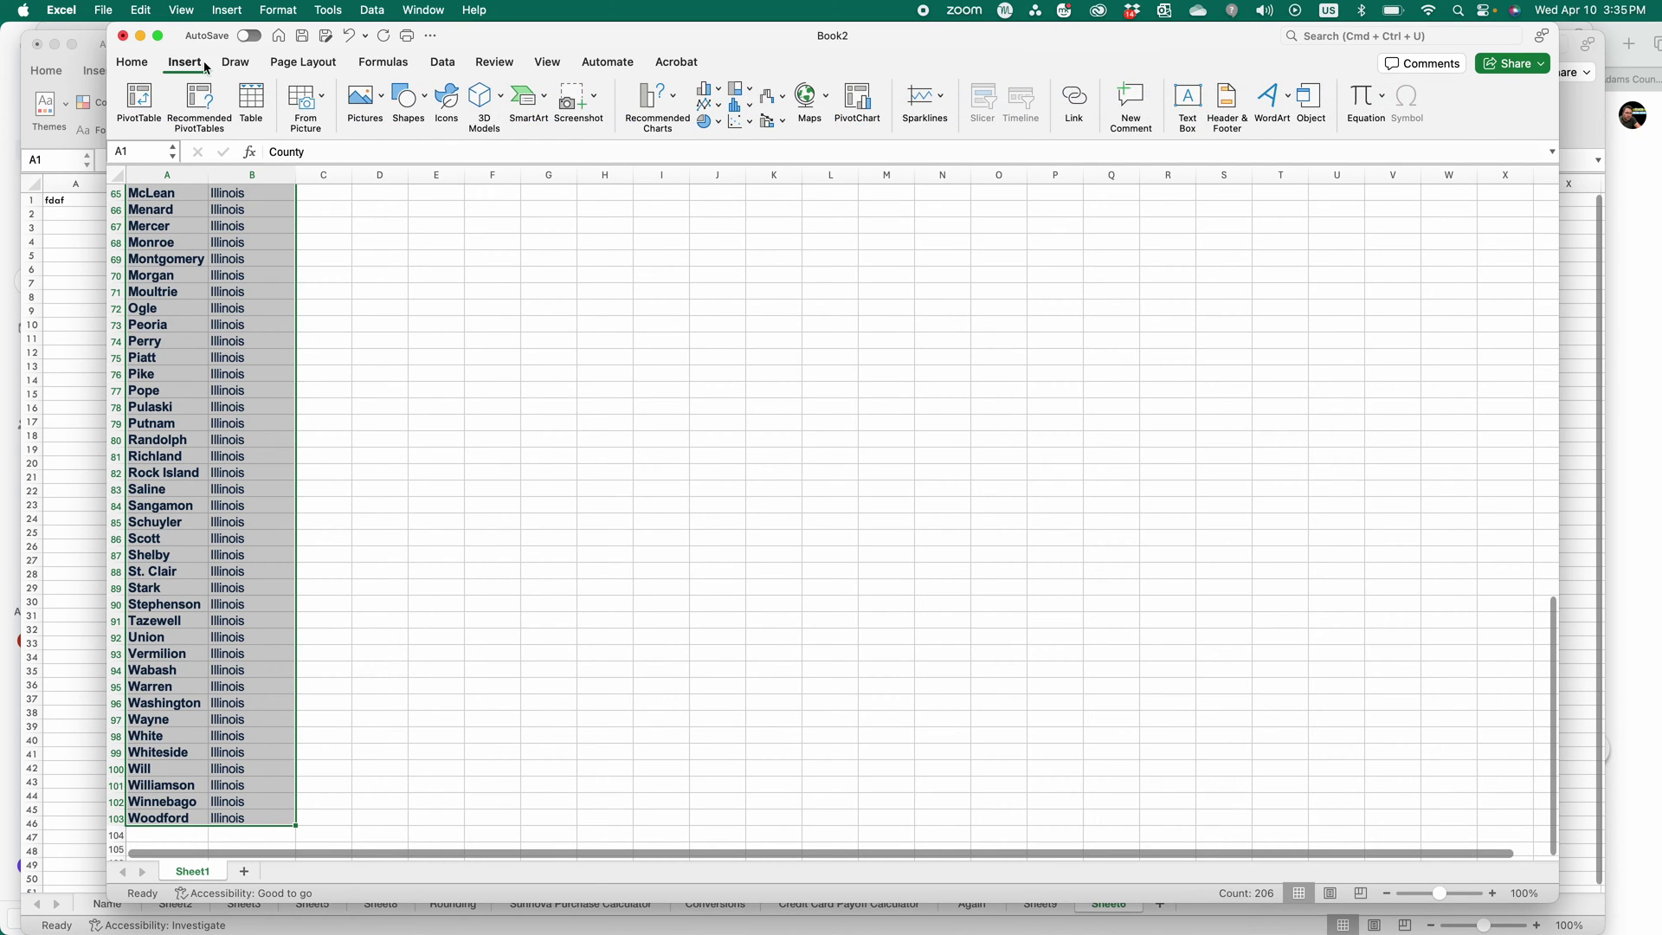
{"action": "left_click", "coordinate": [678, 98]}
{"action": "left_click", "coordinate": [669, 105]}
{"action": "scroll", "coordinate": [310, 358], "scroll_direction": "up", "scroll_amount": 12}
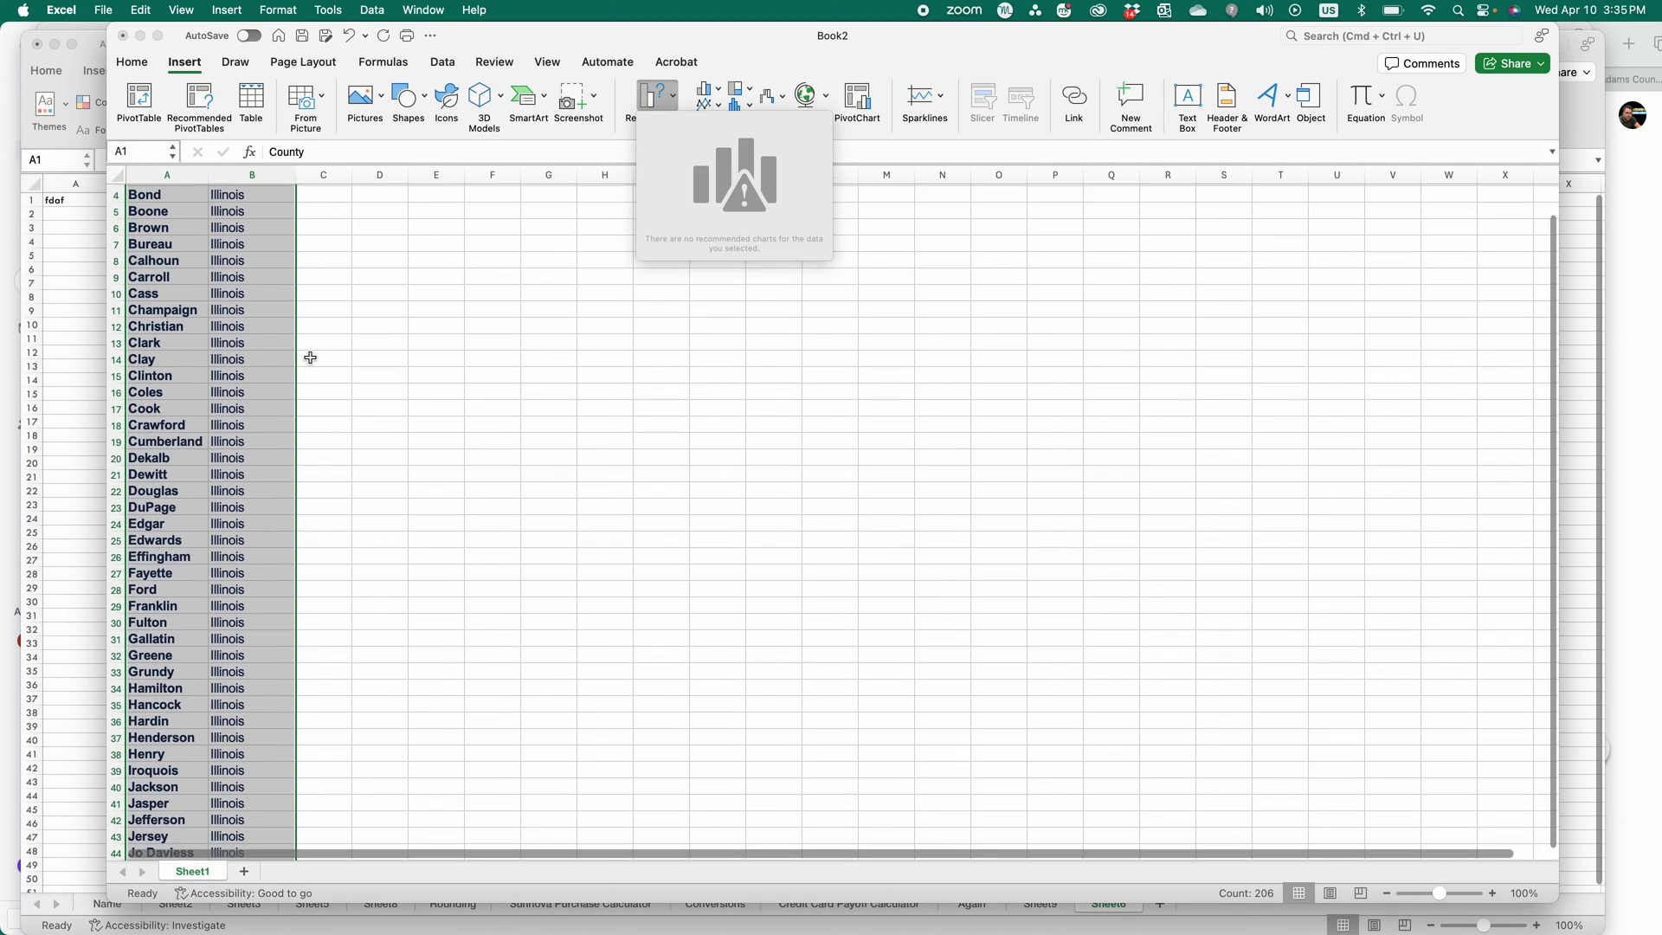
{"action": "scroll", "coordinate": [310, 358], "scroll_direction": "up", "scroll_amount": 1}
Step: Paste the Data values back into column C and insert a Filled Map from columns A:C
{"action": "left_click", "coordinate": [329, 191]}
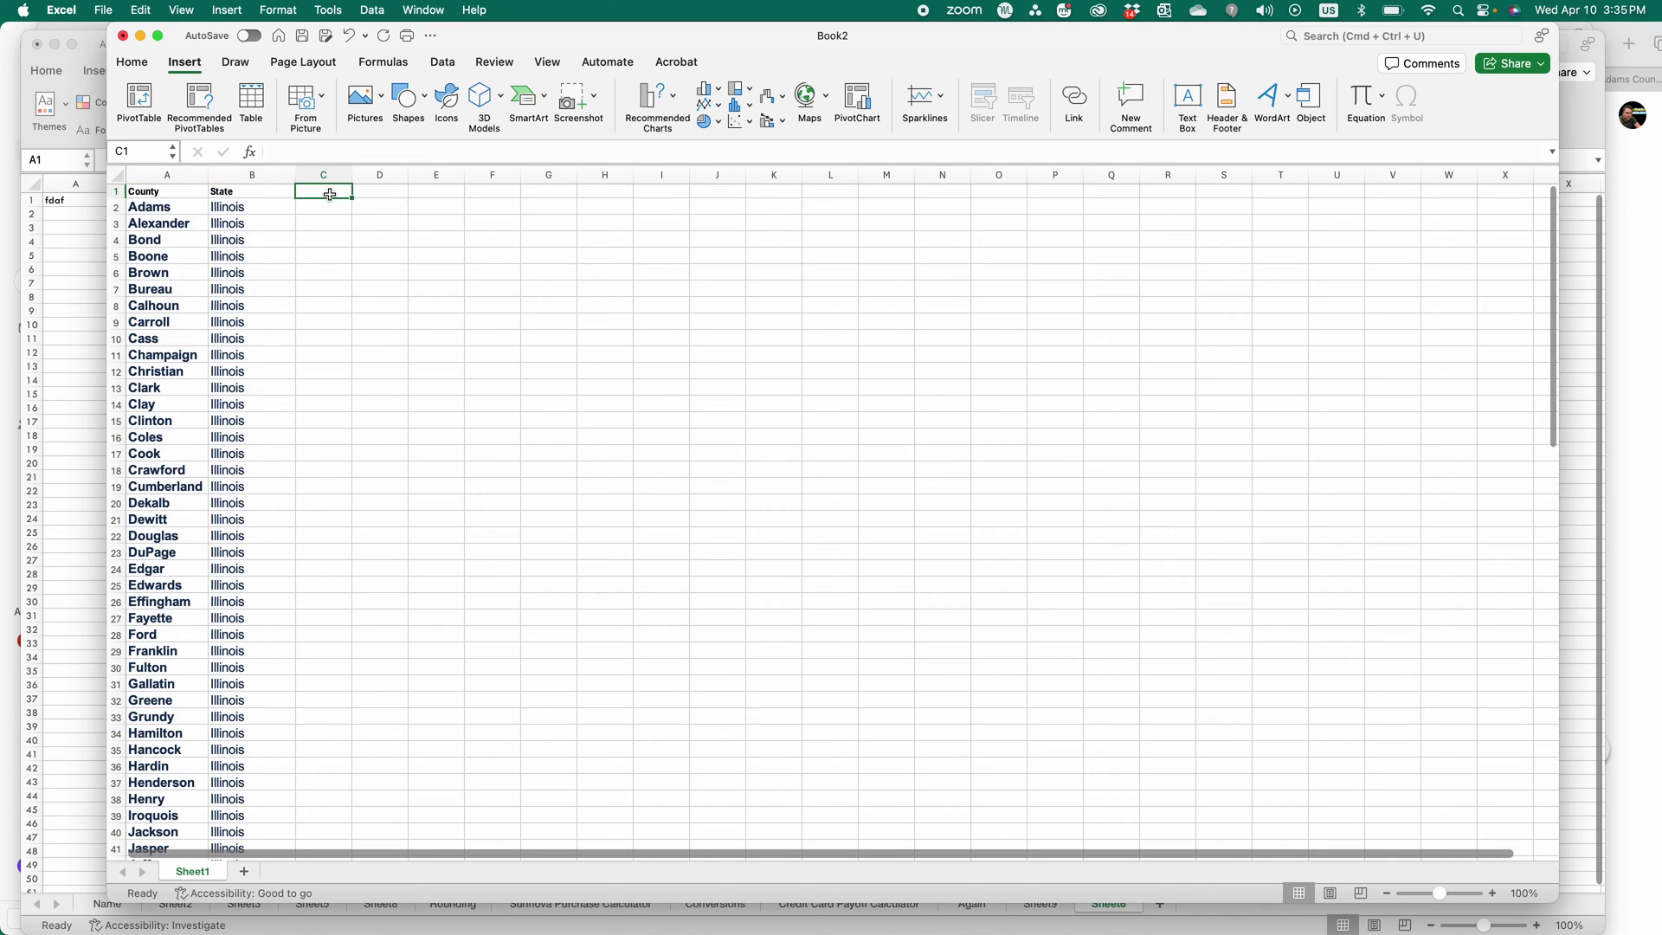
{"action": "key", "text": "super+v"}
{"action": "key", "text": "super+v"}
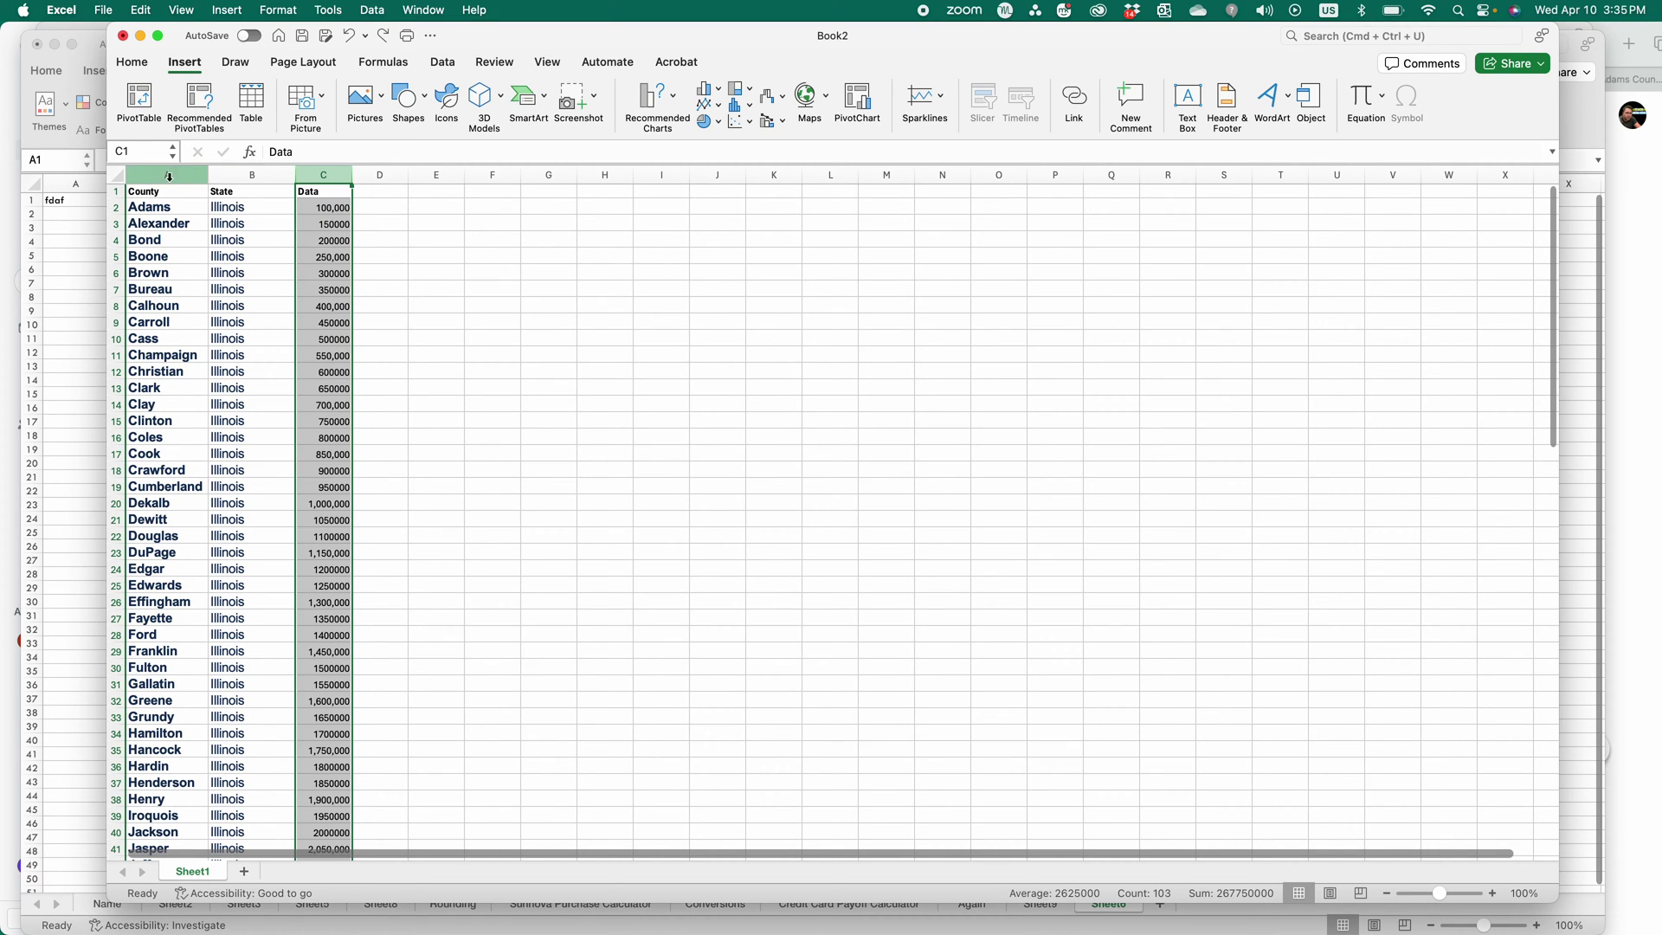
{"action": "left_click_drag", "start_coordinate": [167, 174], "coordinate": [305, 174]}
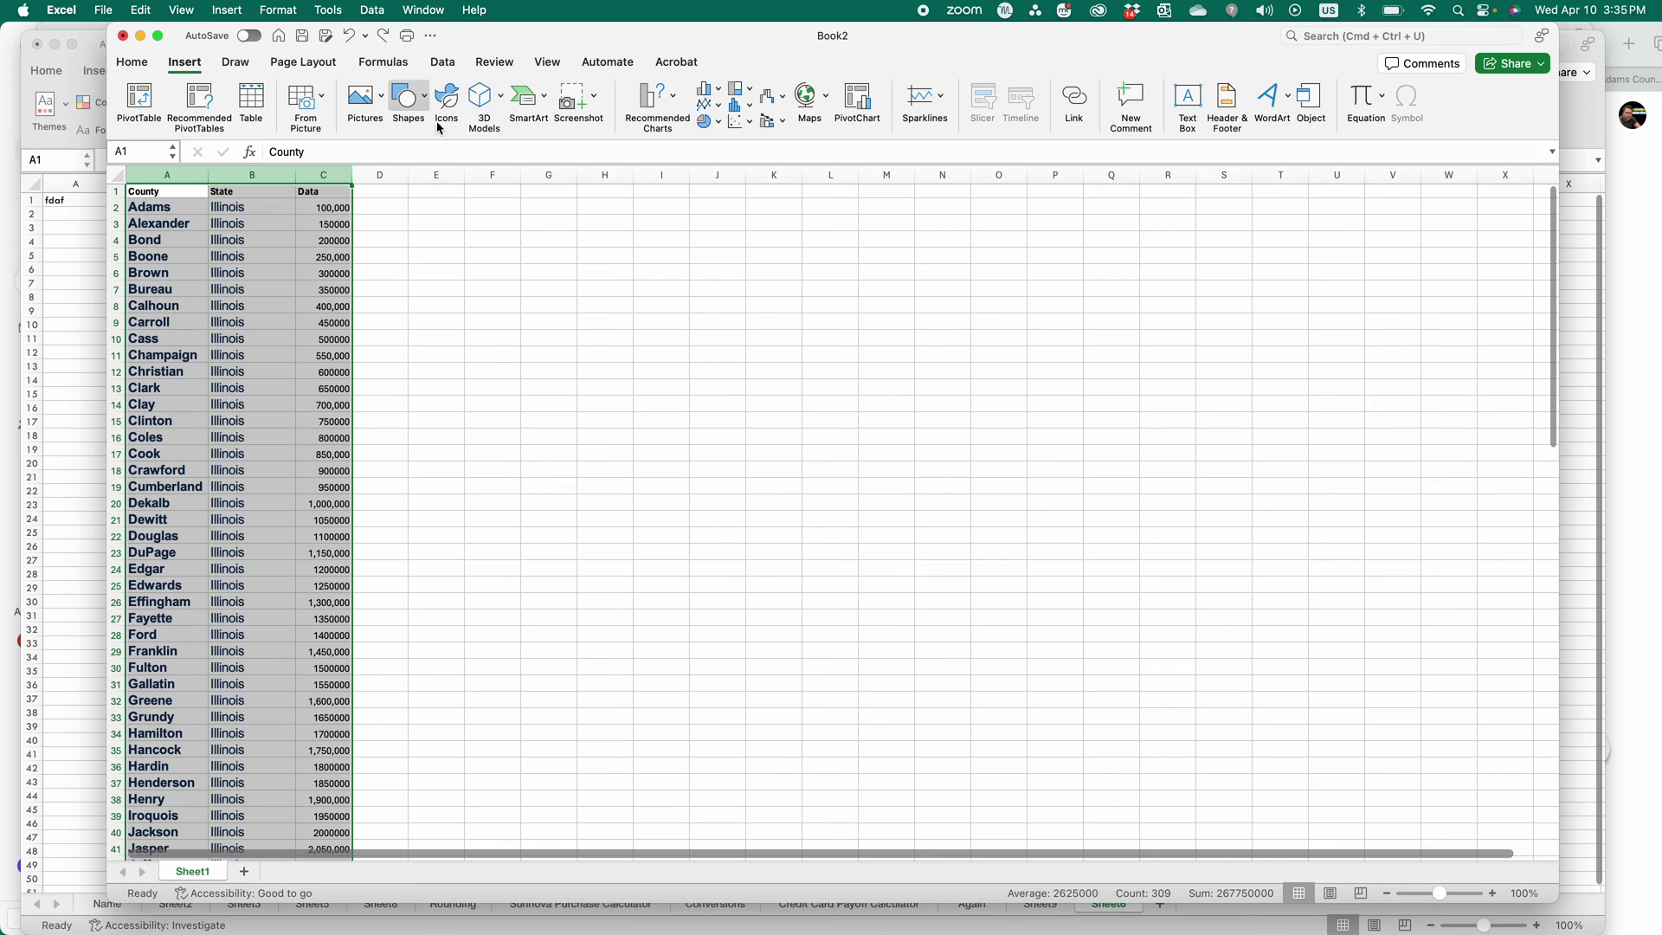
{"action": "left_click", "coordinate": [657, 97]}
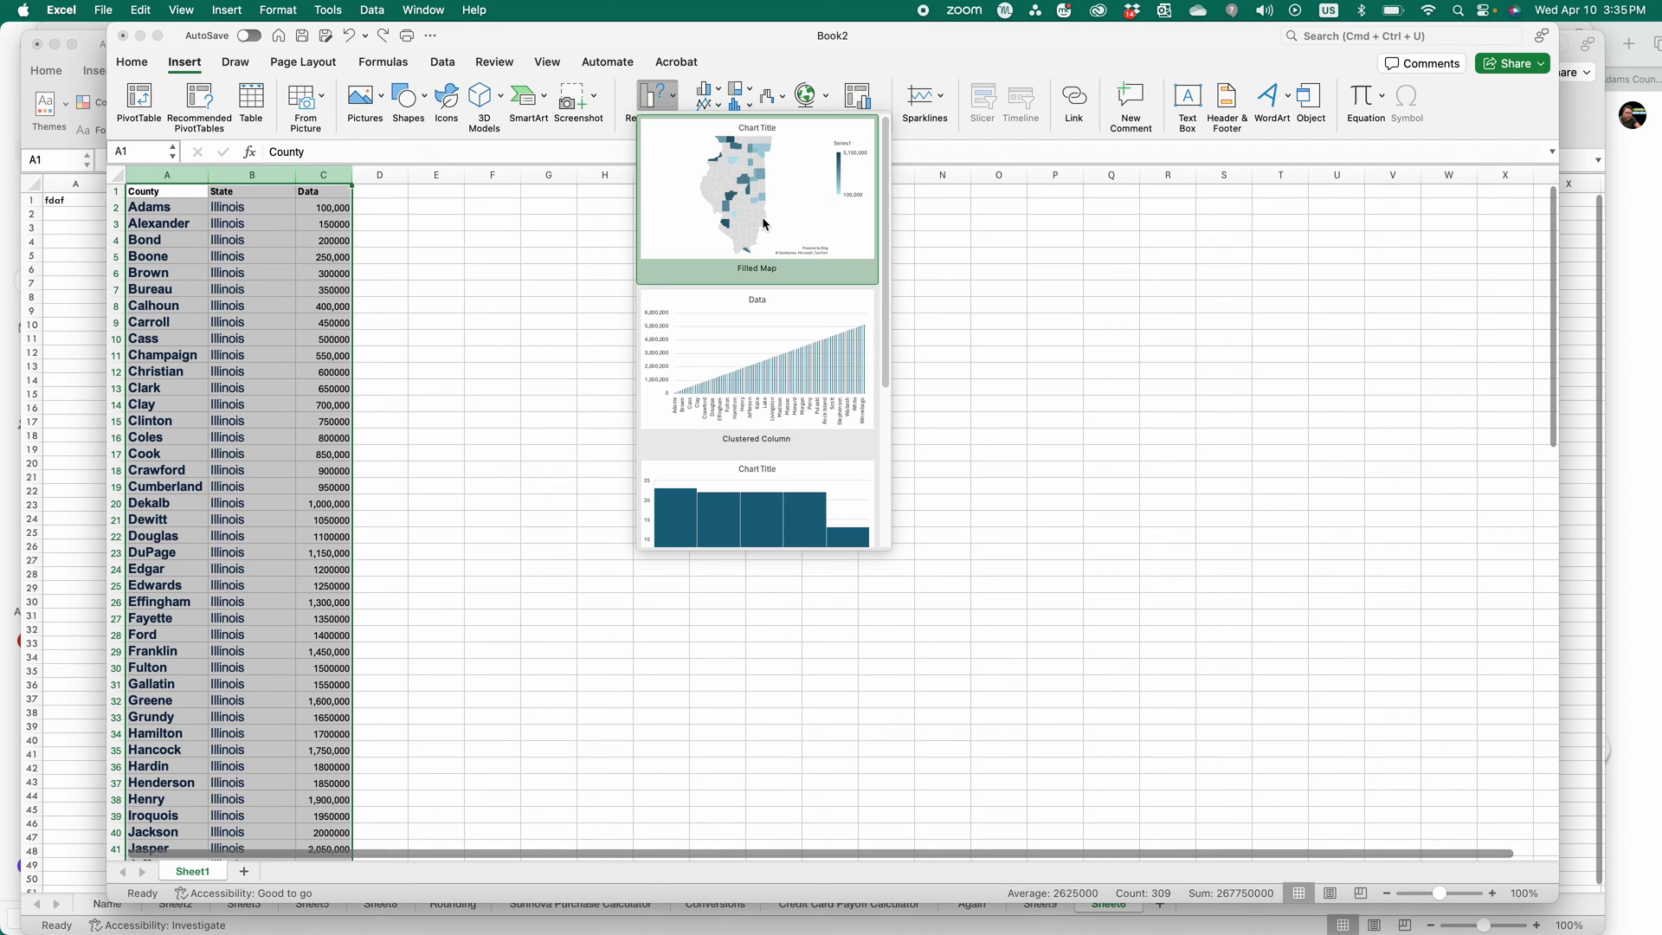
{"action": "left_click", "coordinate": [703, 157]}
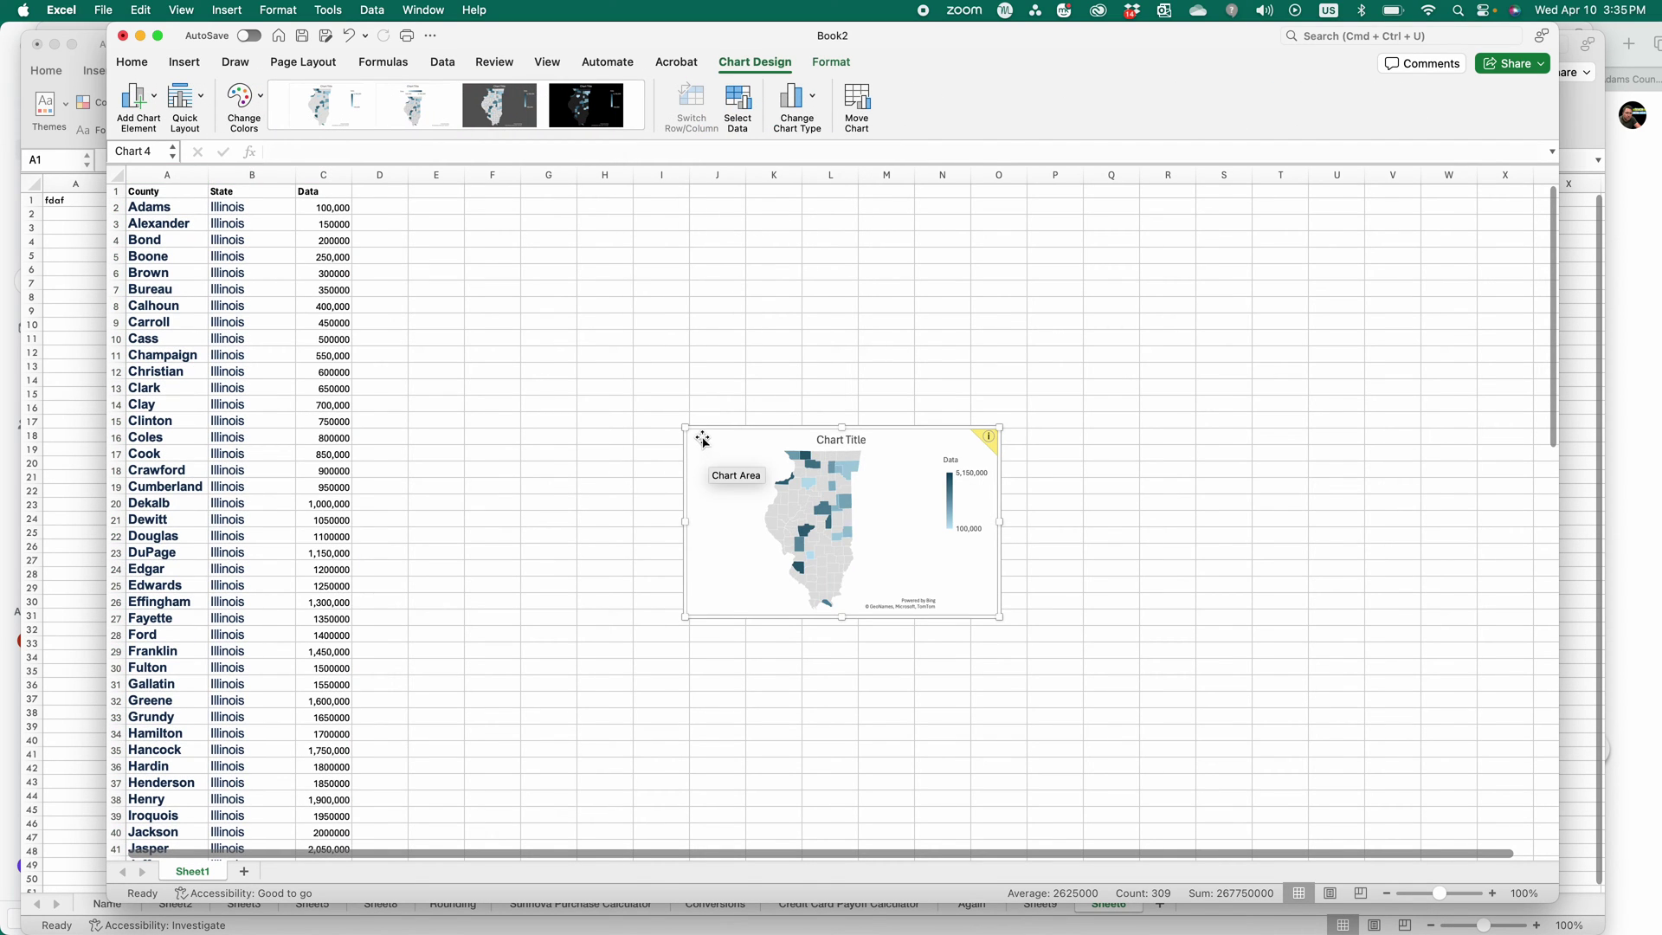
Step: Resize the map chart beside the table and check a county's value against cells C2 and C3
{"action": "left_click_drag", "start_coordinate": [685, 427], "coordinate": [463, 194]}
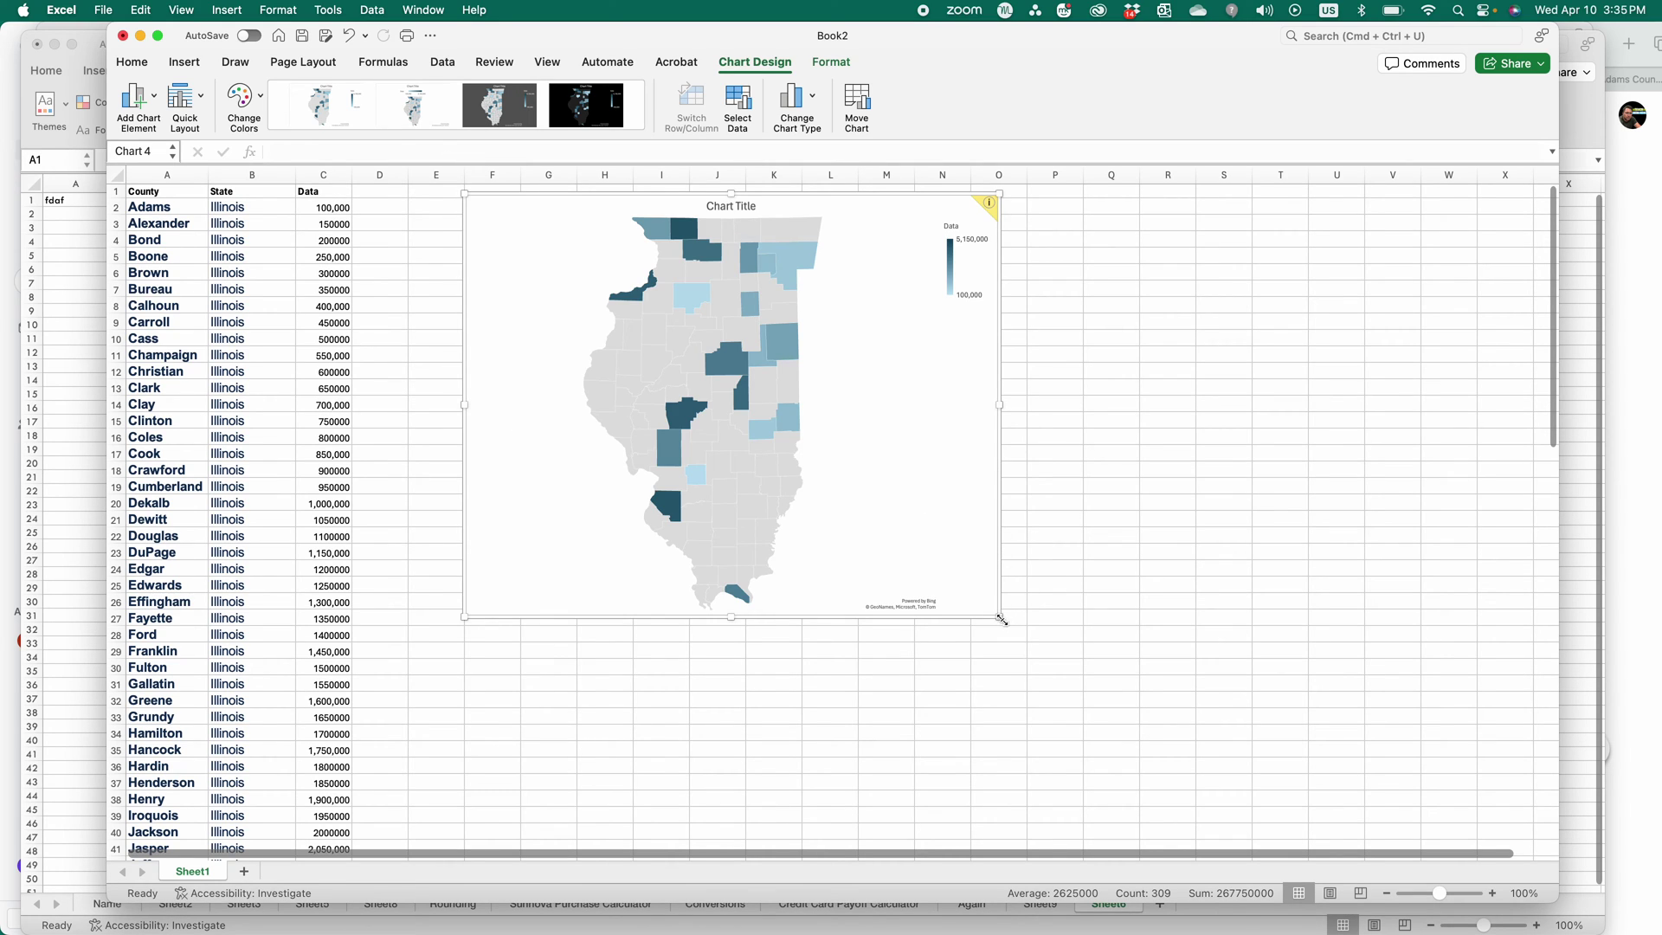
{"action": "left_click_drag", "start_coordinate": [1002, 619], "coordinate": [891, 552]}
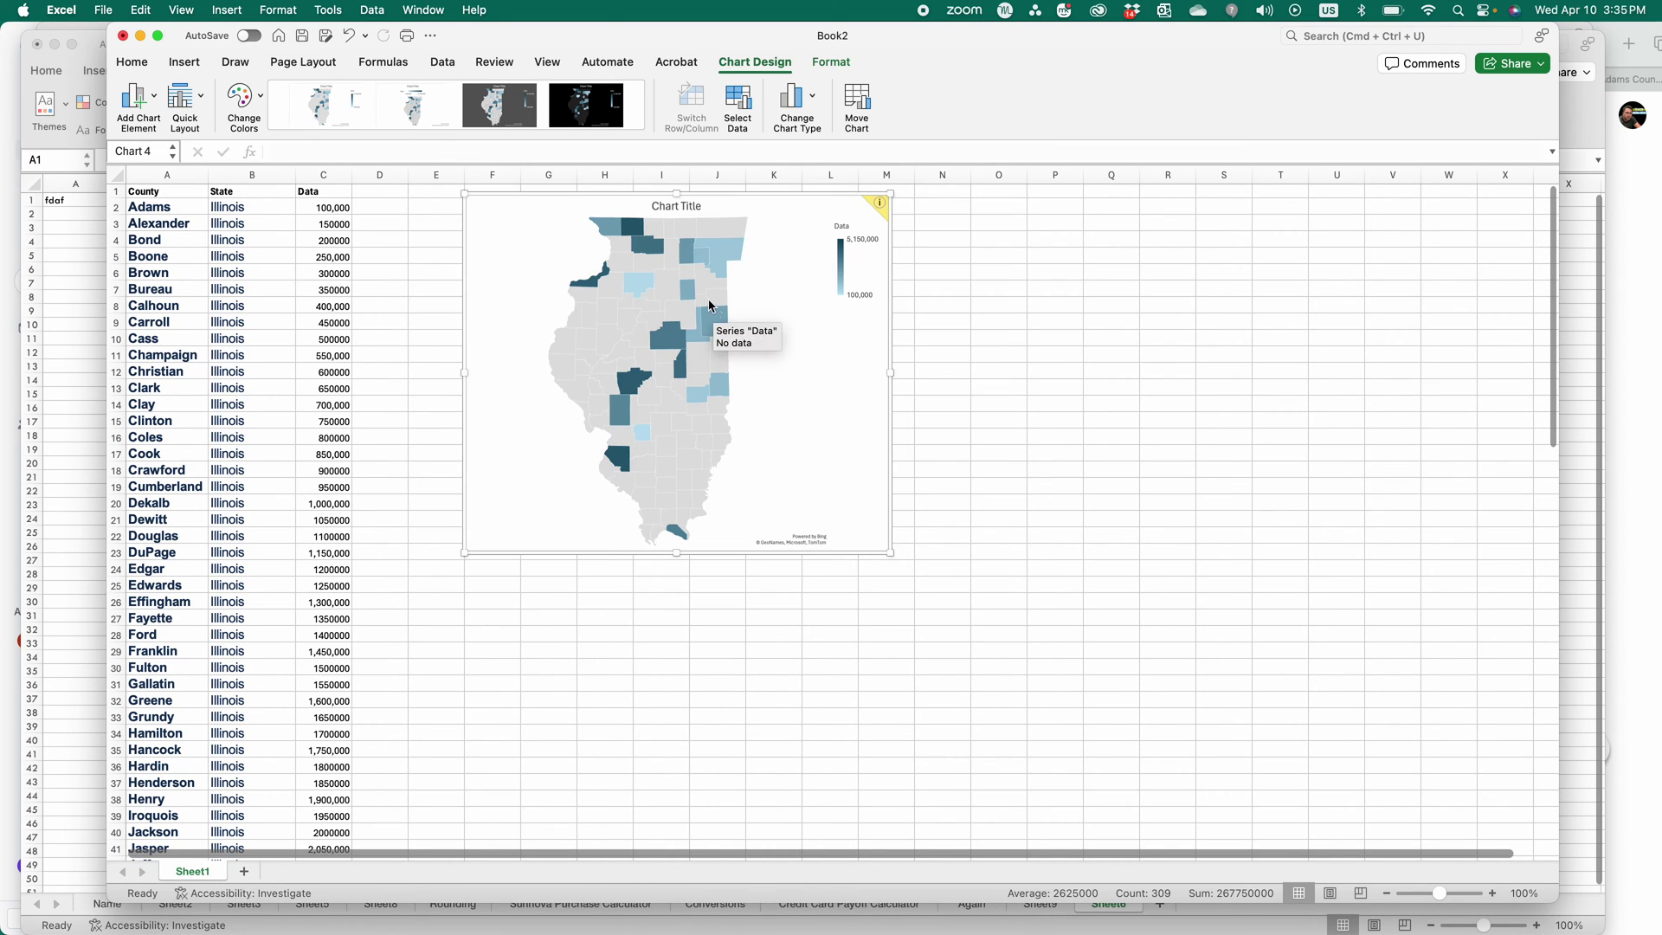
{"action": "left_click", "coordinate": [718, 233]}
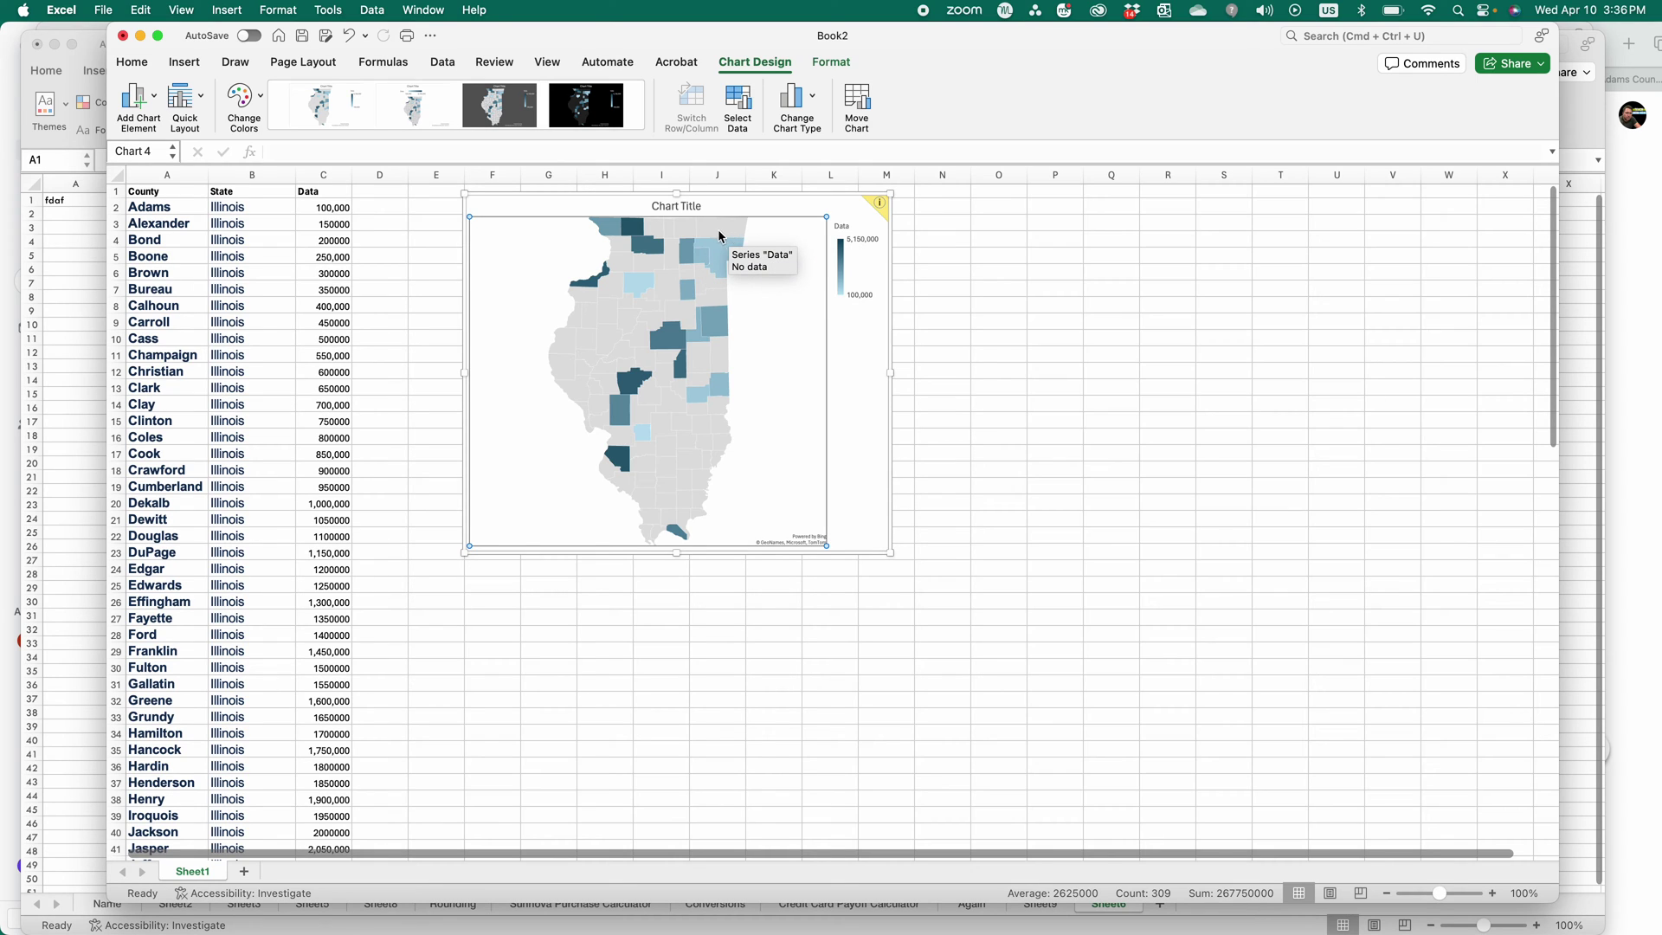
{"action": "left_click", "coordinate": [698, 259]}
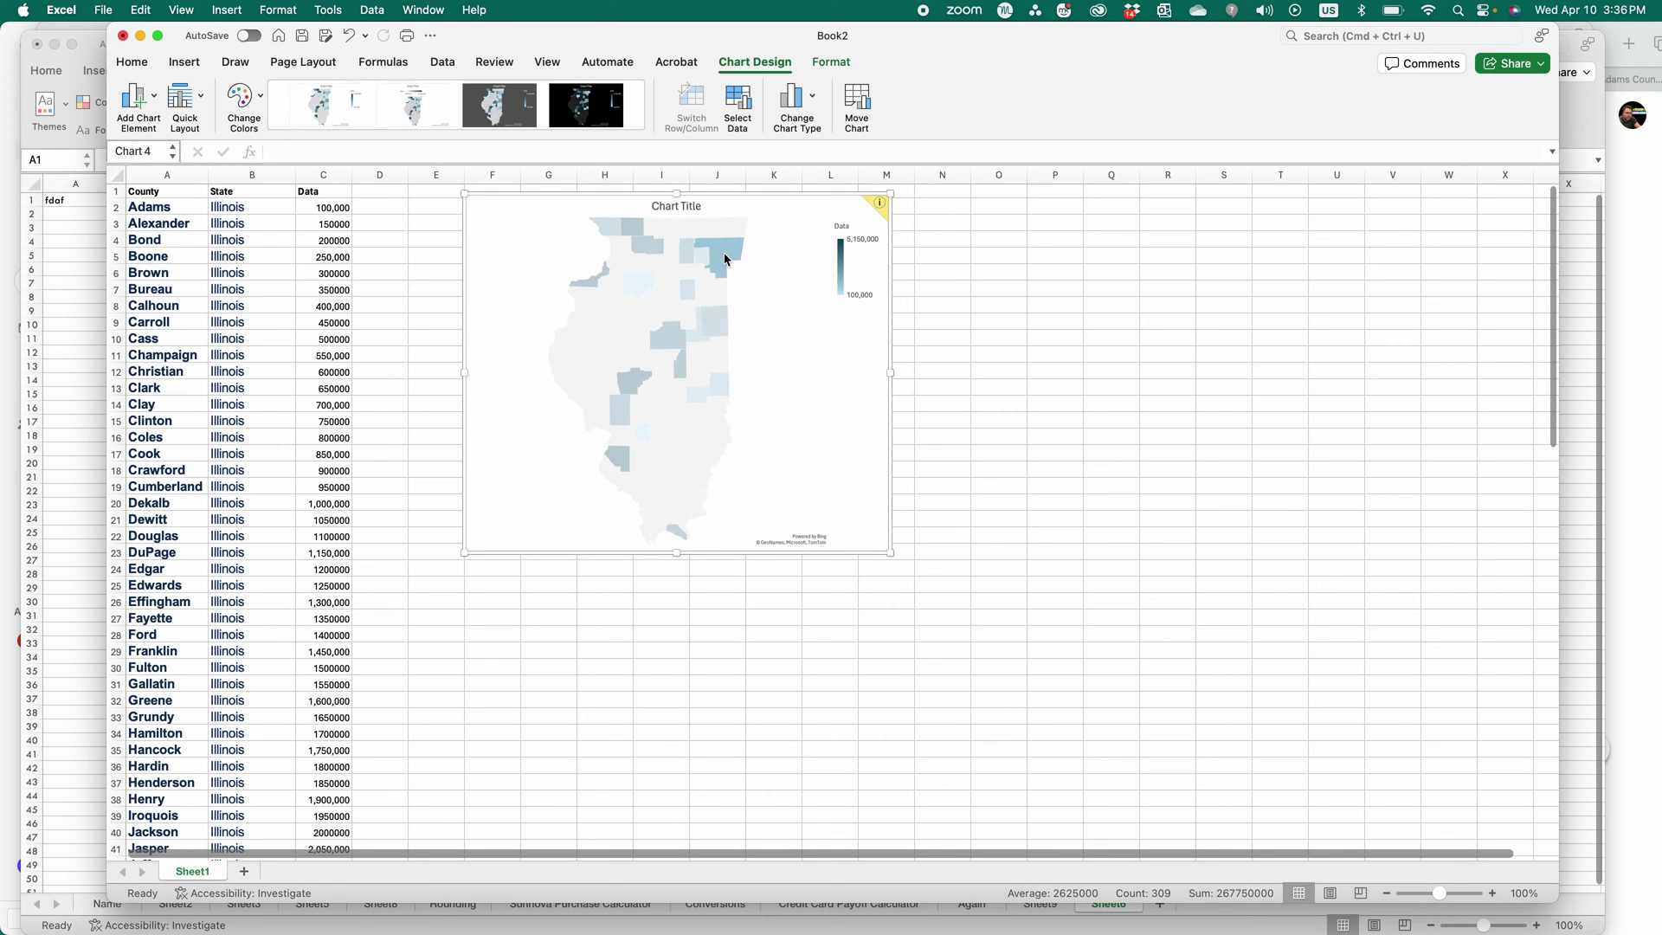
{"action": "key", "text": "Escape"}
{"action": "left_click", "coordinate": [339, 209]}
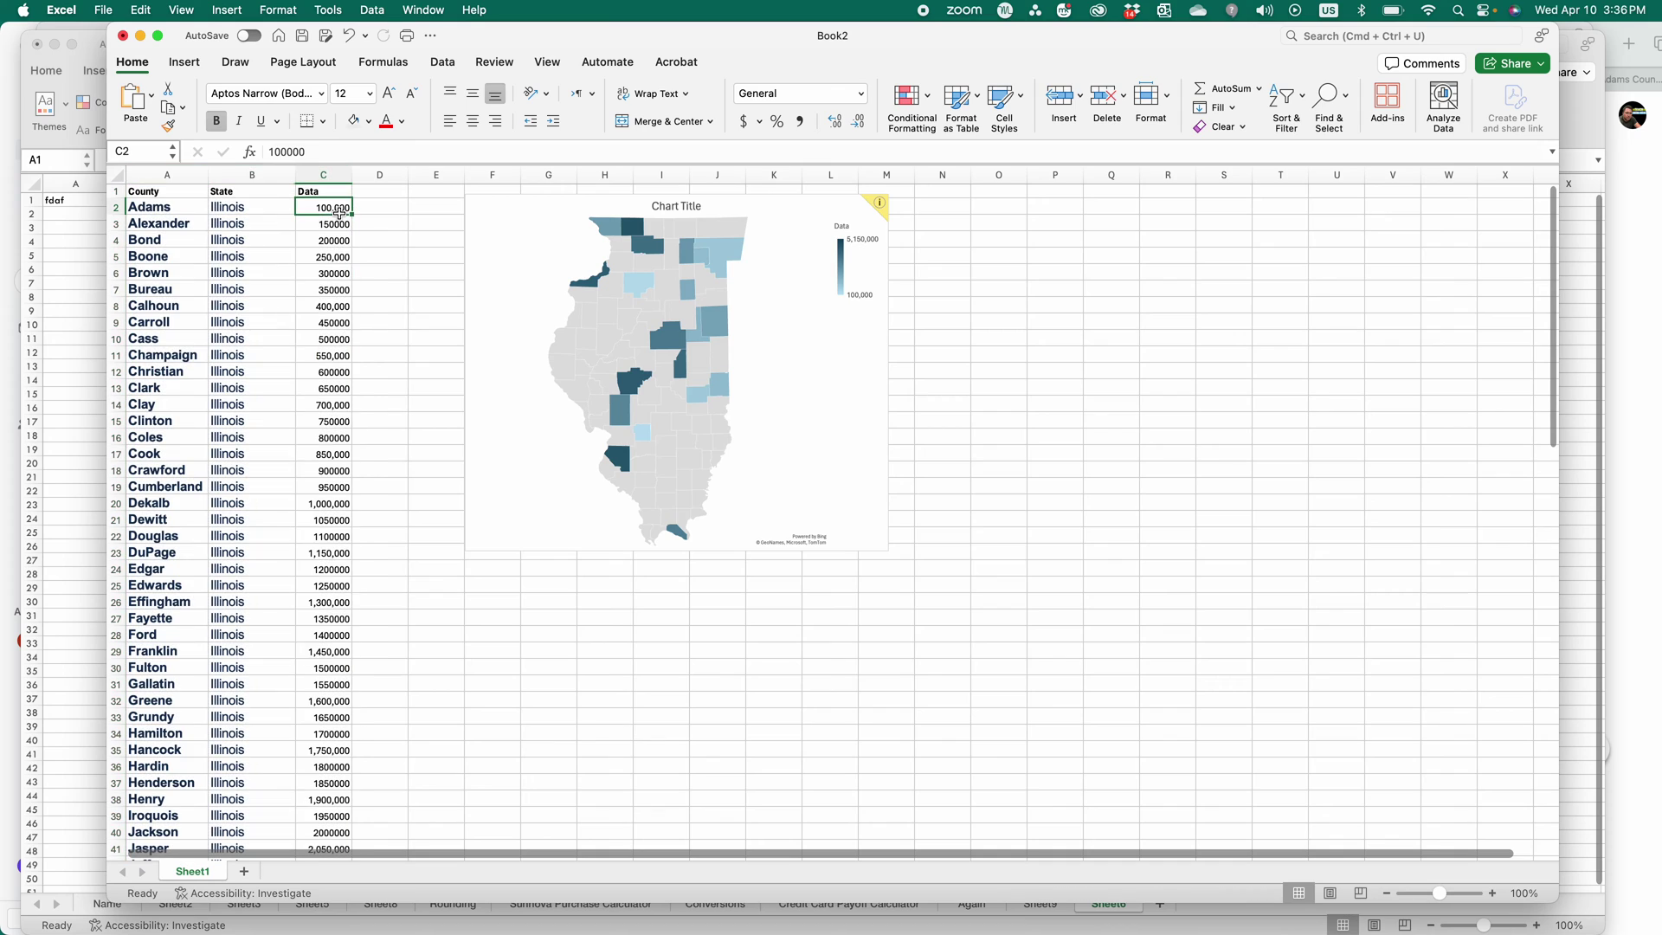
{"action": "left_click", "coordinate": [339, 227]}
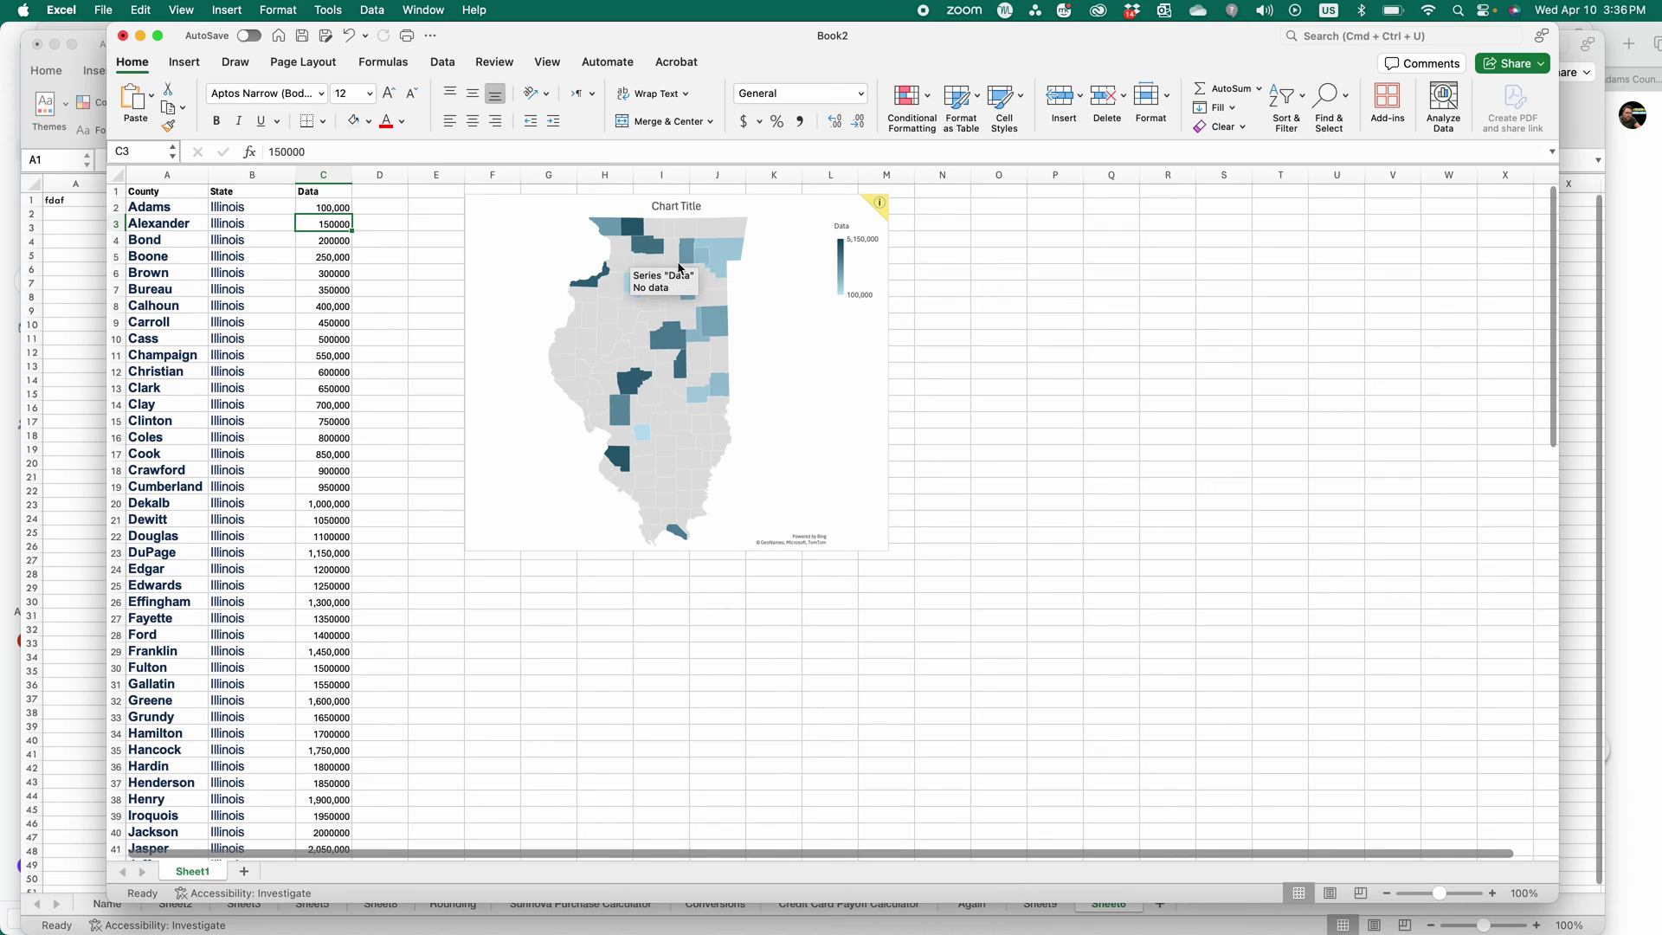
{"action": "left_click", "coordinate": [606, 239]}
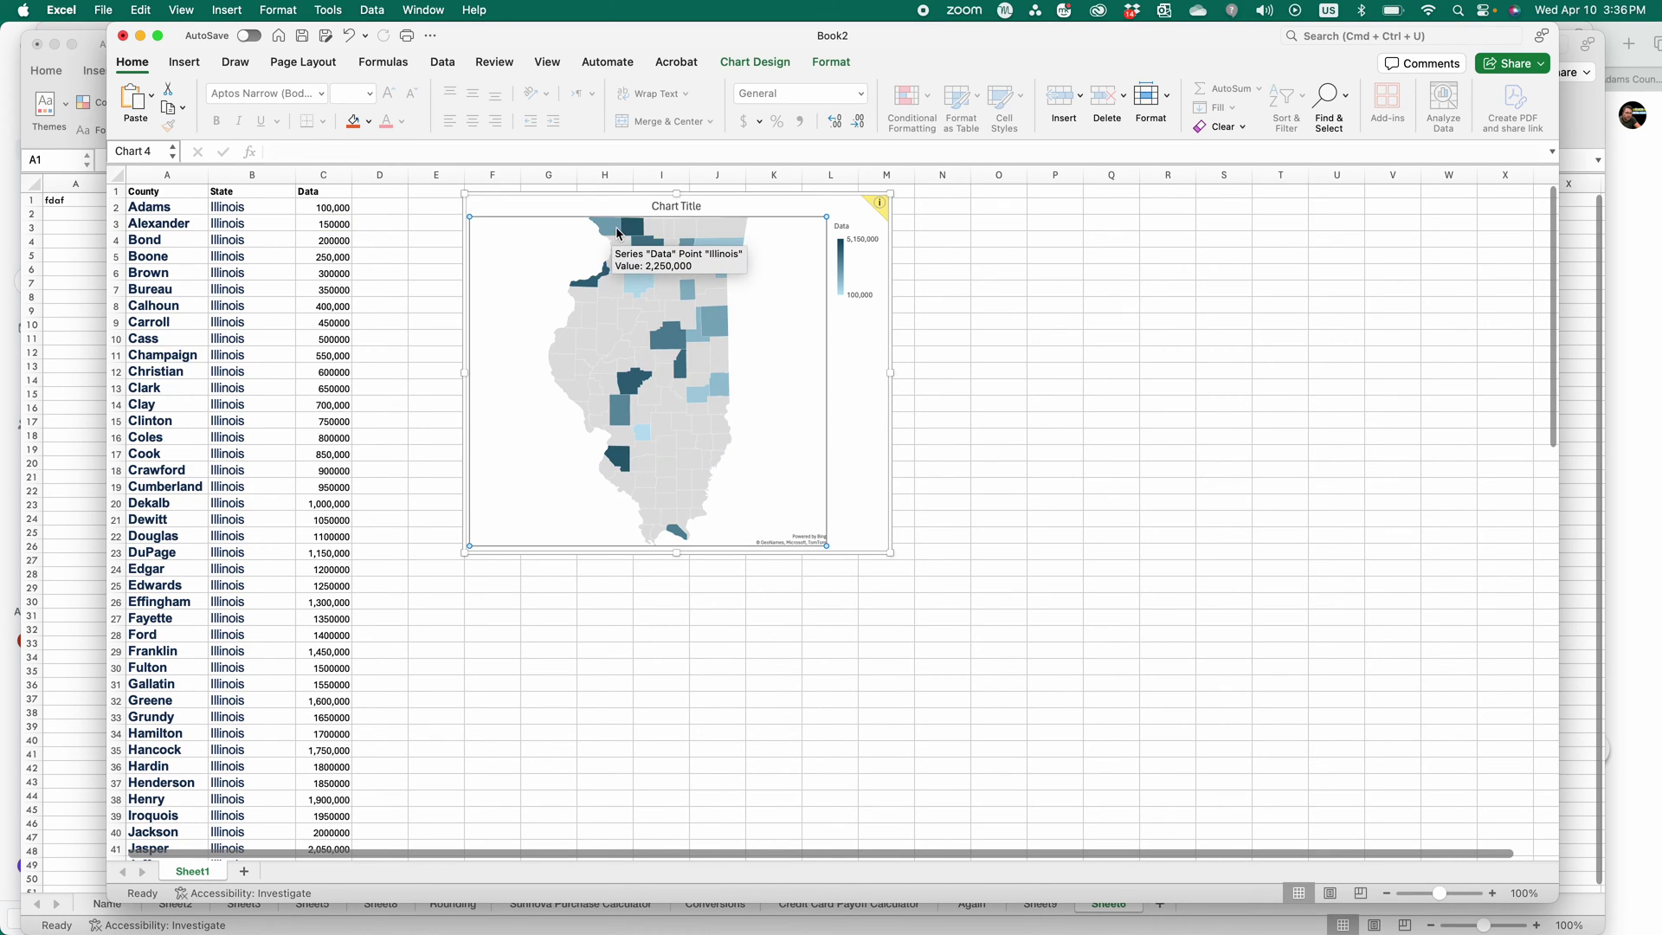
Step: Clear the old Data values down the county list
{"action": "left_click", "coordinate": [366, 237]}
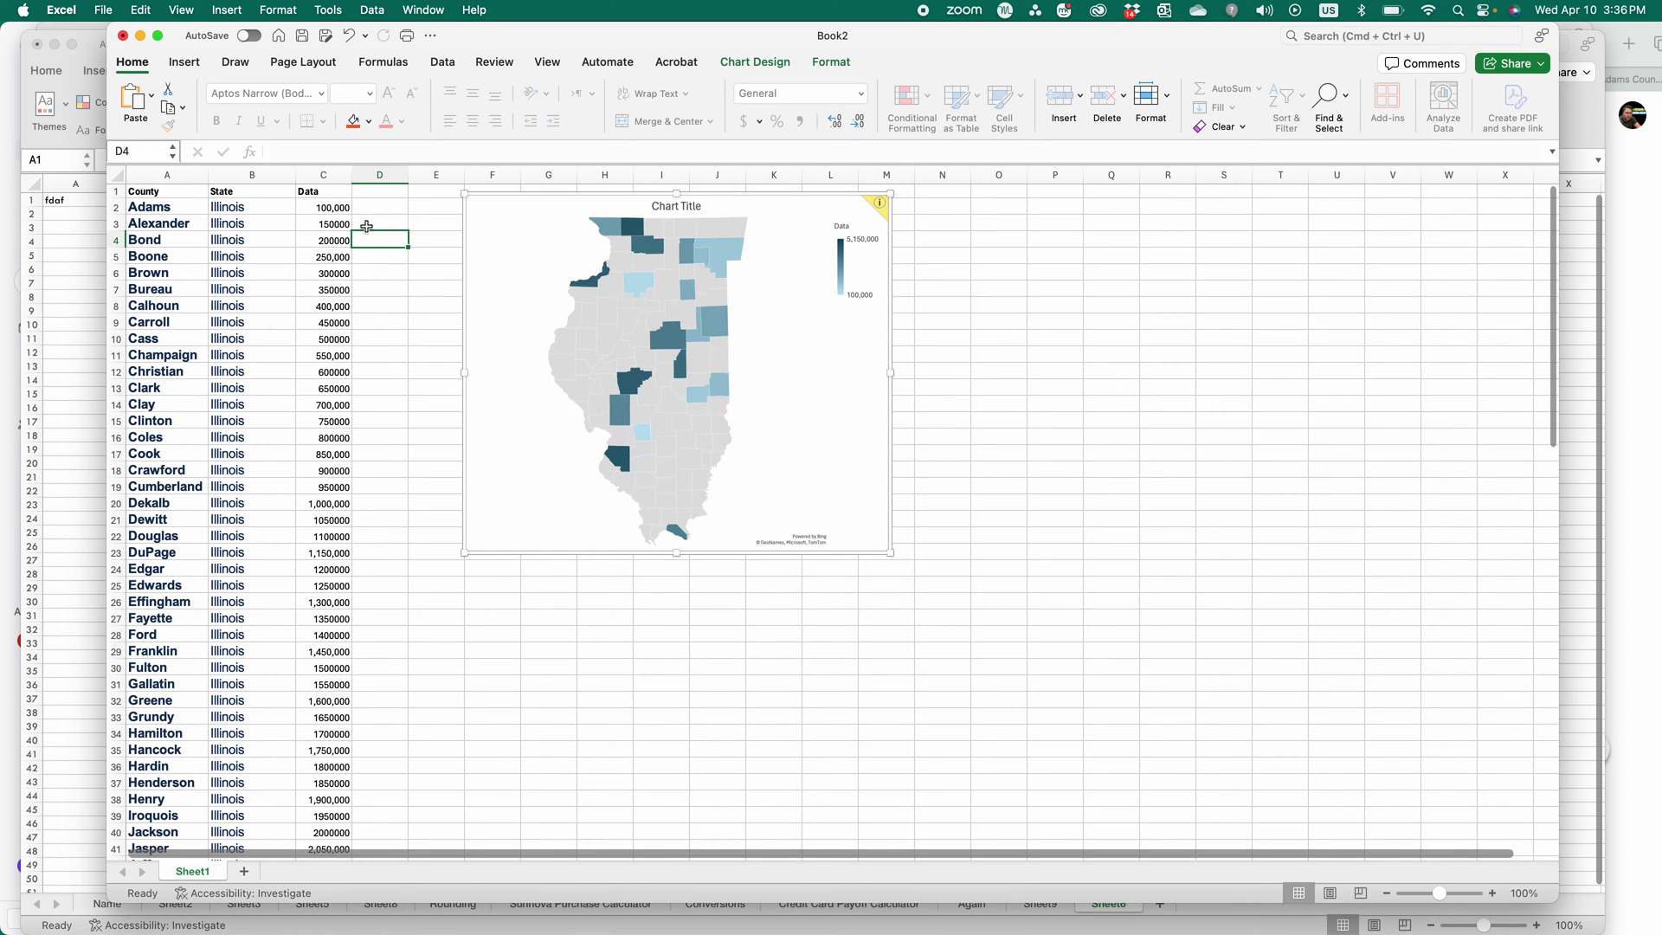
{"action": "left_click_drag", "start_coordinate": [322, 208], "coordinate": [288, 870]}
{"action": "key", "text": "Delete"}
{"action": "scroll", "coordinate": [355, 549], "scroll_direction": "up", "scroll_amount": 20}
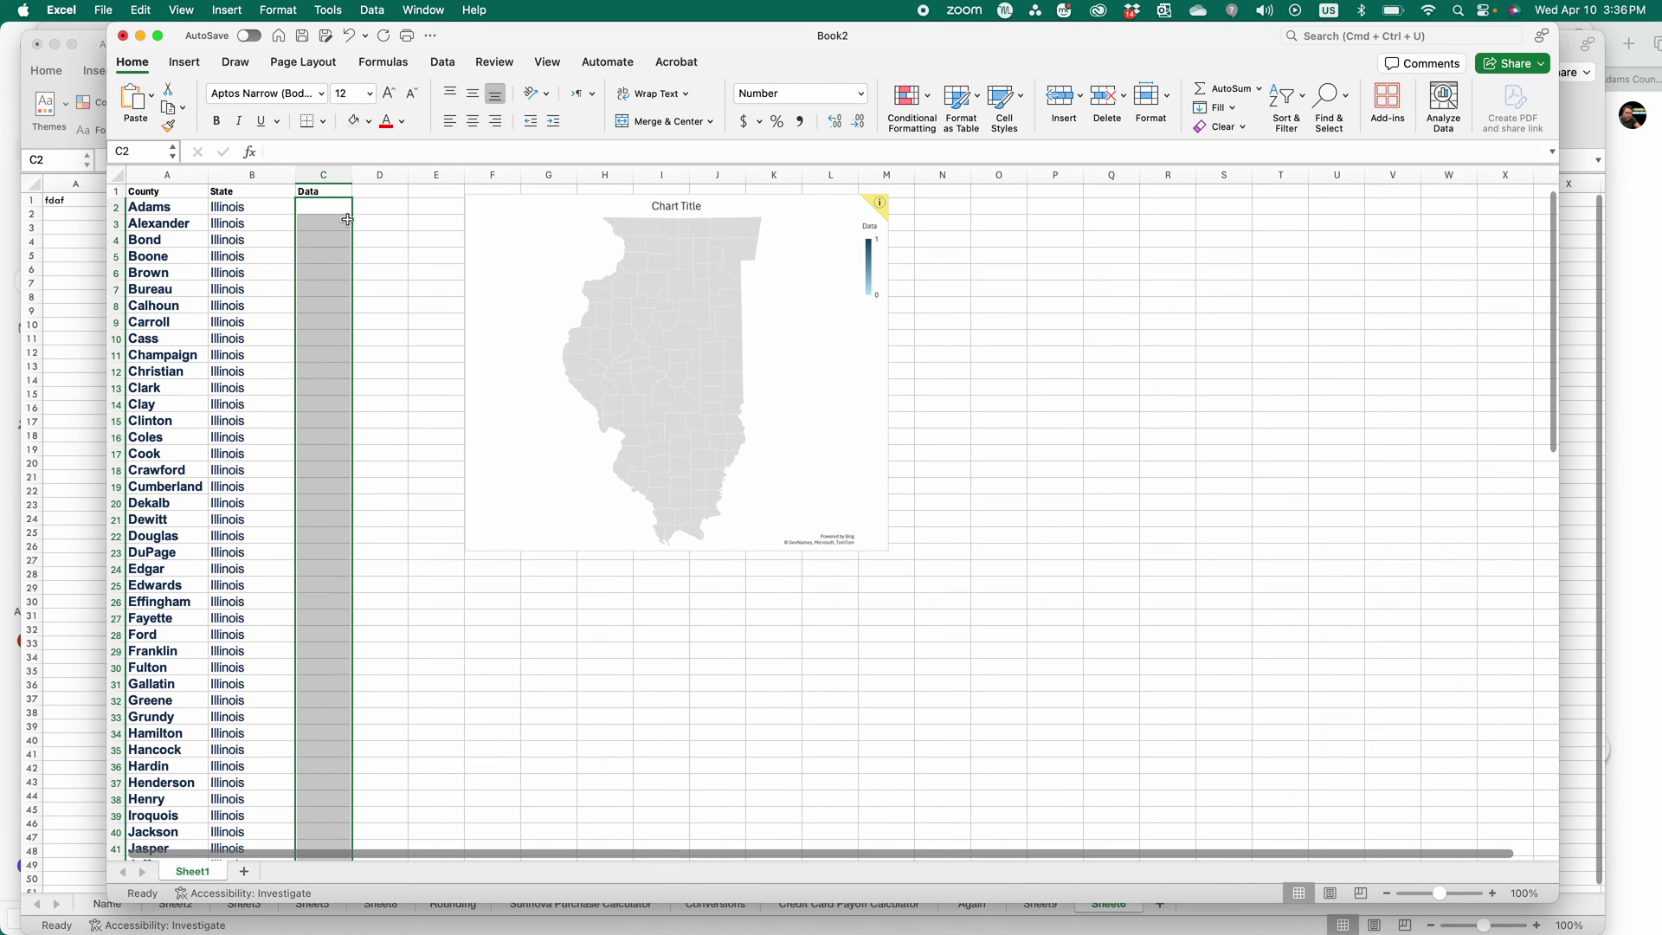
Step: Enter 1, 2, 3 in C2:C4 and continue the series down to row 12
{"action": "left_click", "coordinate": [341, 205]}
{"action": "type", "text": "1"}
{"action": "key", "text": "Return"}
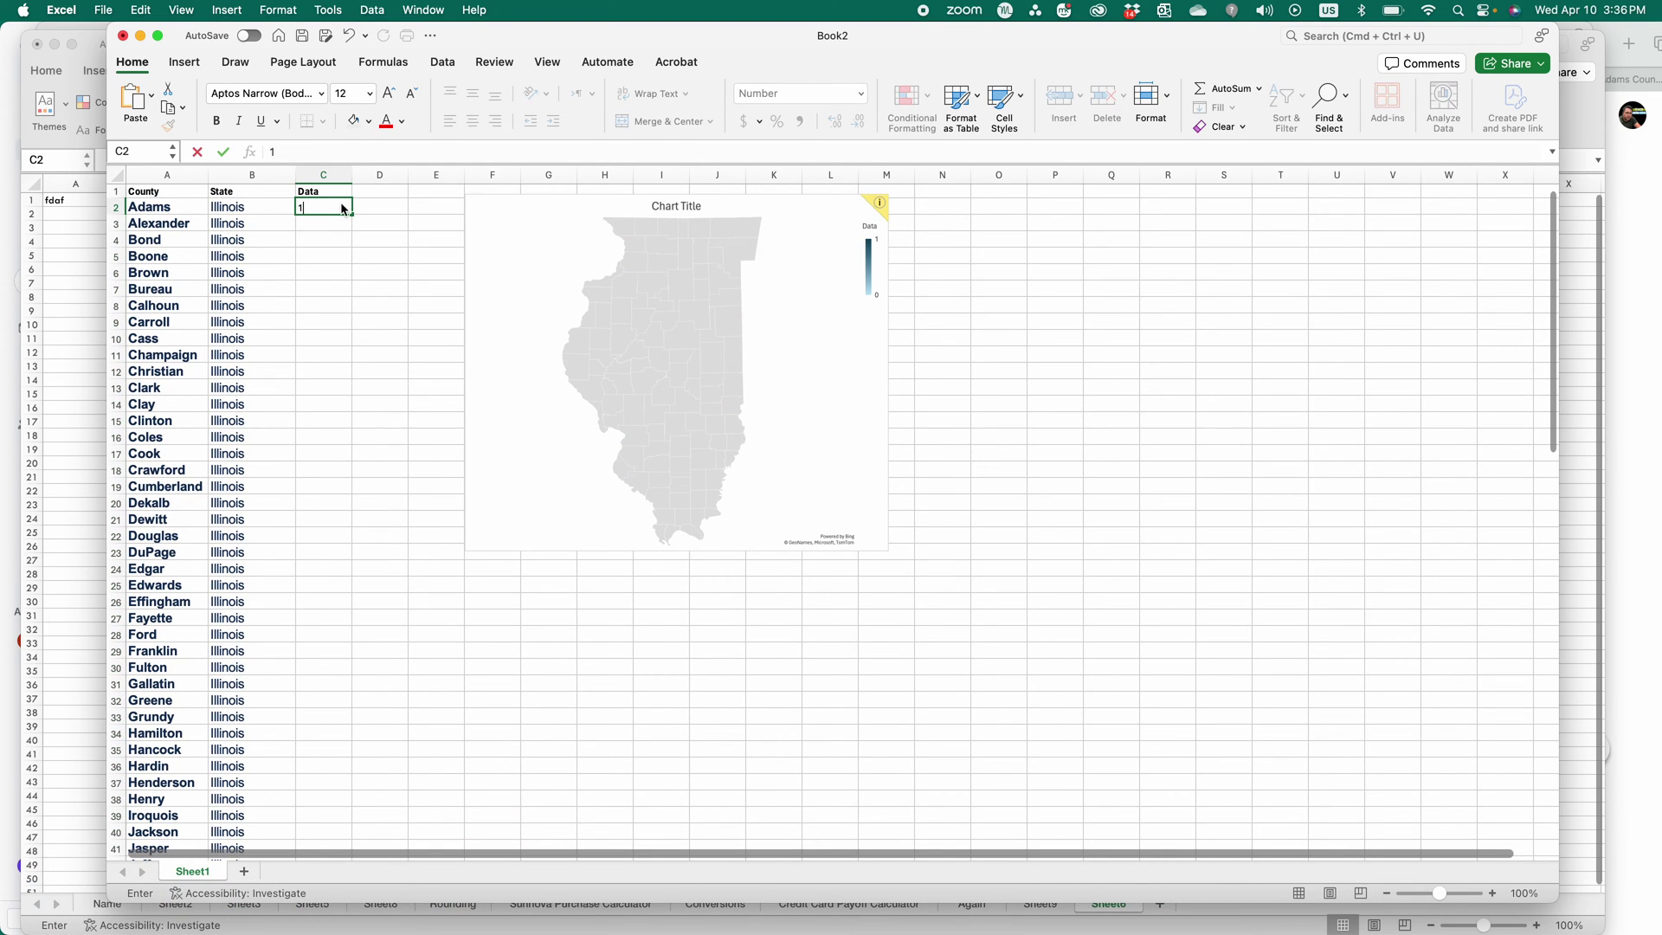
{"action": "type", "text": "2"}
{"action": "key", "text": "Return"}
{"action": "type", "text": "3"}
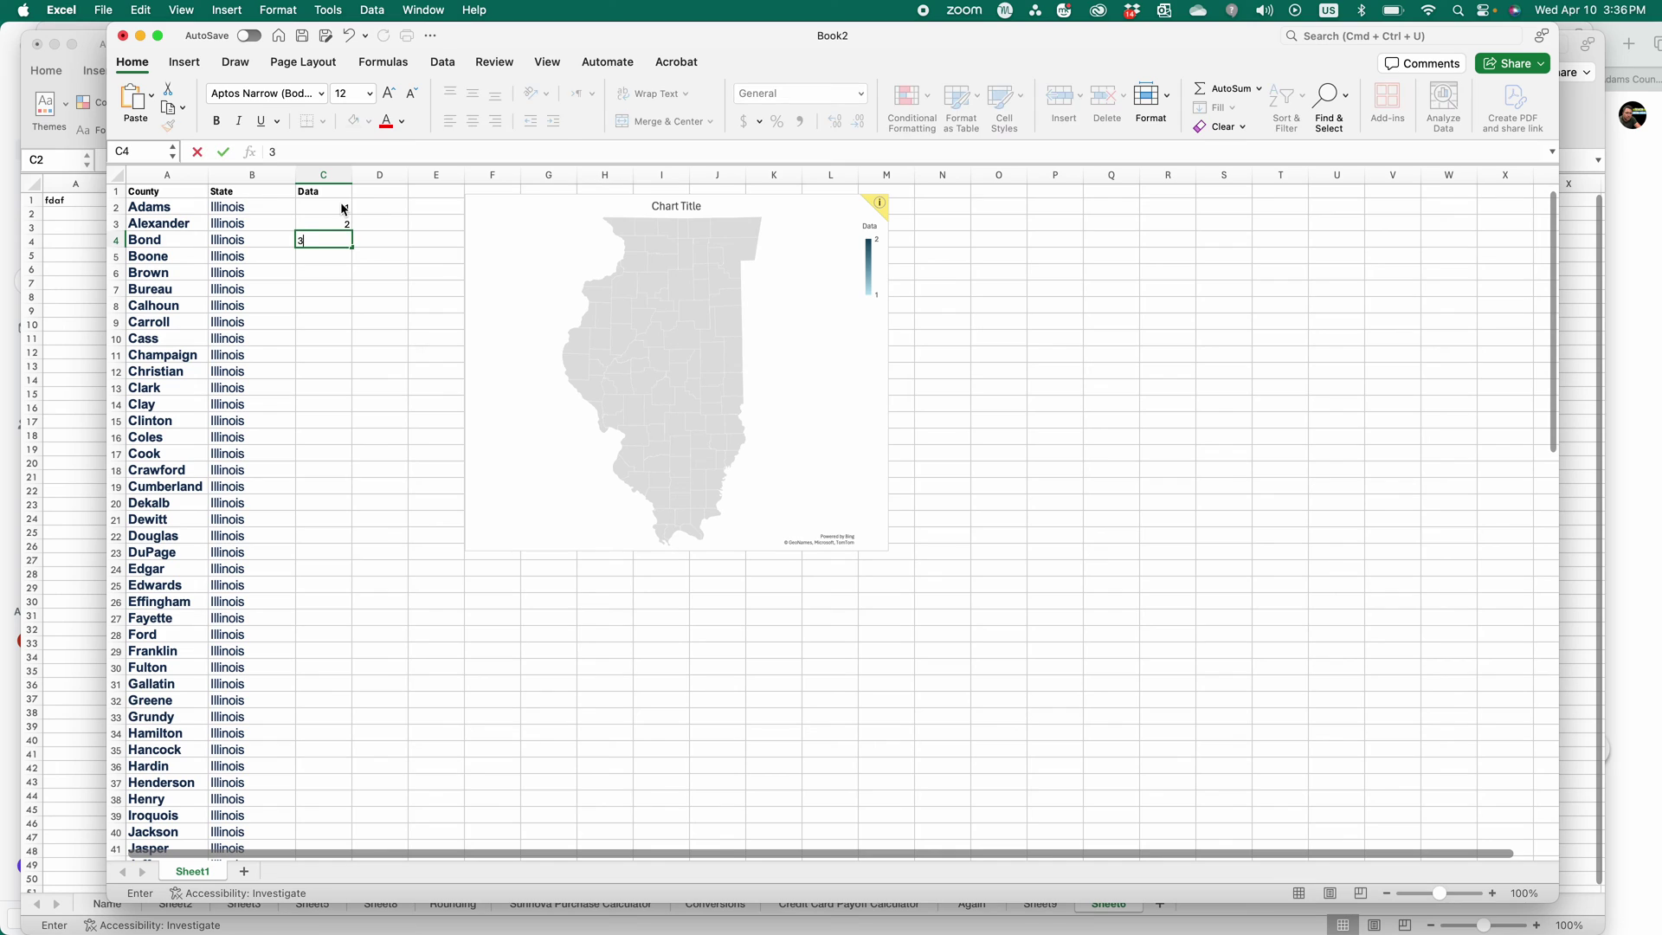
{"action": "key", "text": "Return"}
{"action": "left_click_drag", "start_coordinate": [340, 209], "coordinate": [346, 380]}
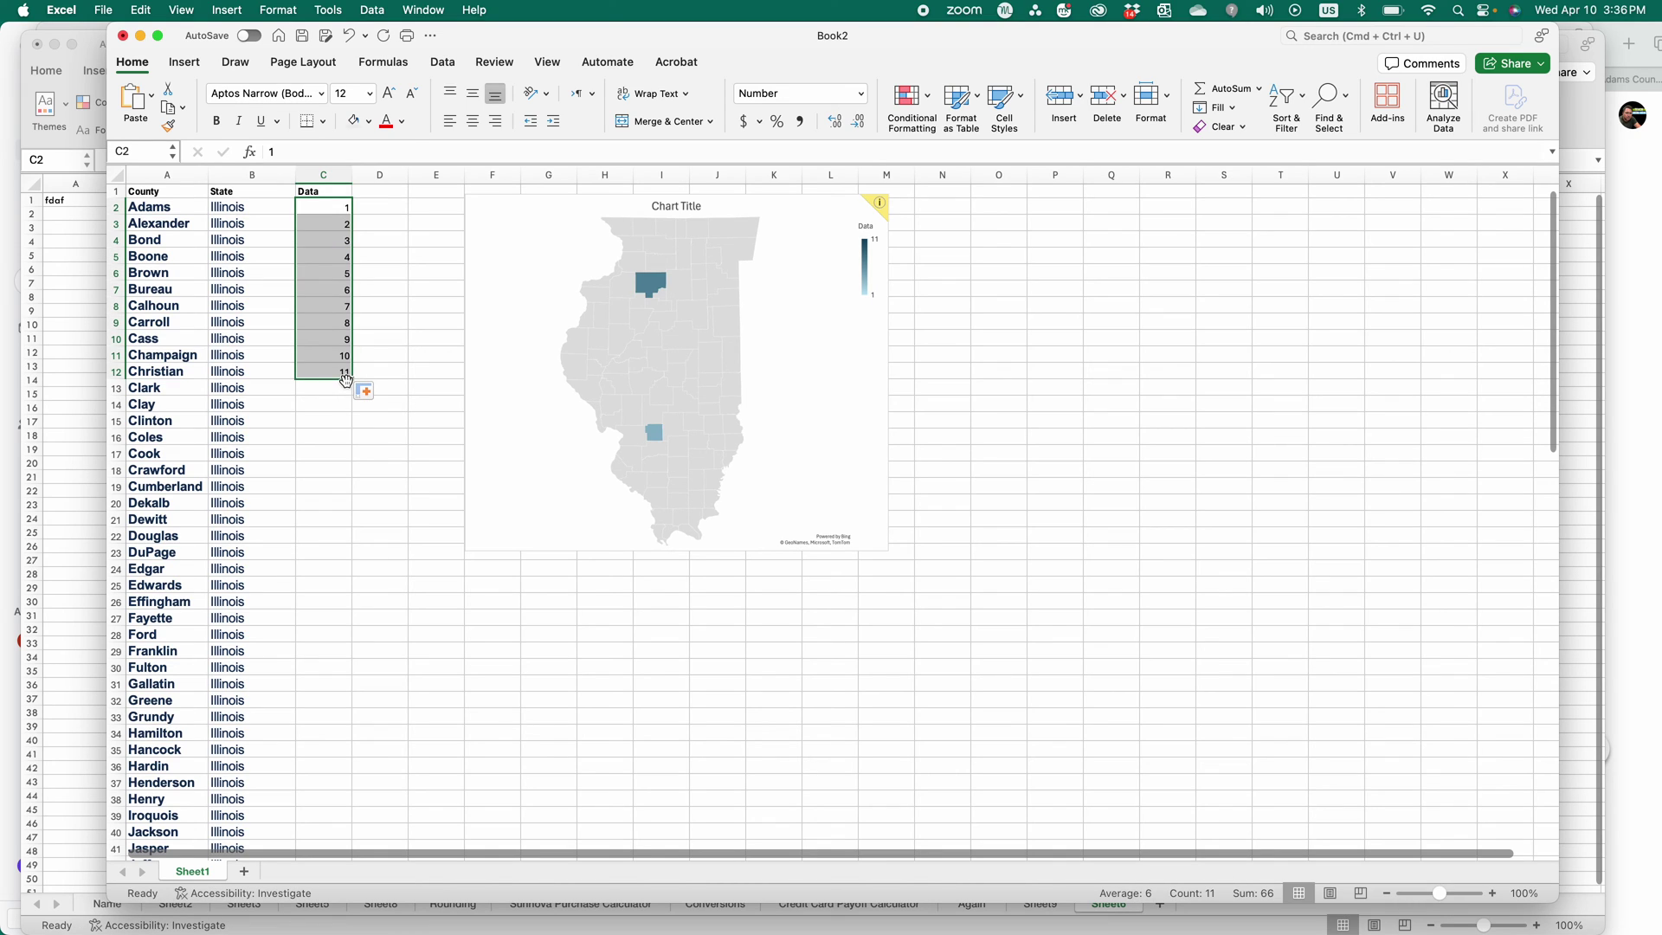
Step: Check a shaded county's value, then extend the numbering down to 102 in row 103
{"action": "mouse_move", "coordinate": [643, 286]}
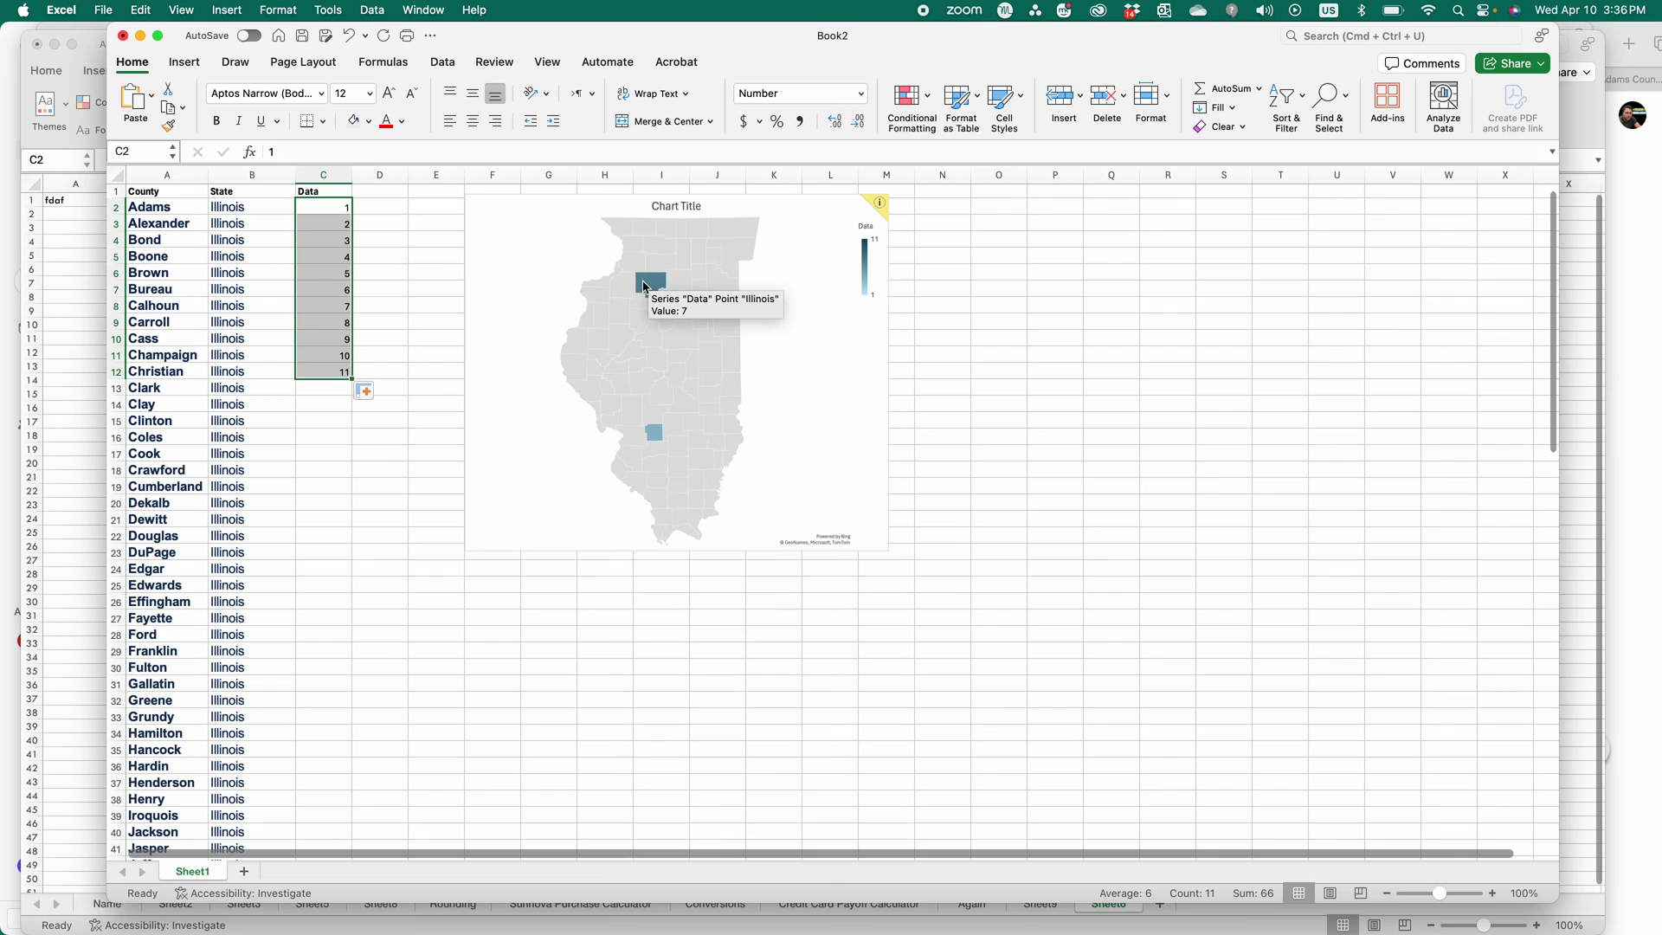
{"action": "left_click", "coordinate": [644, 287]}
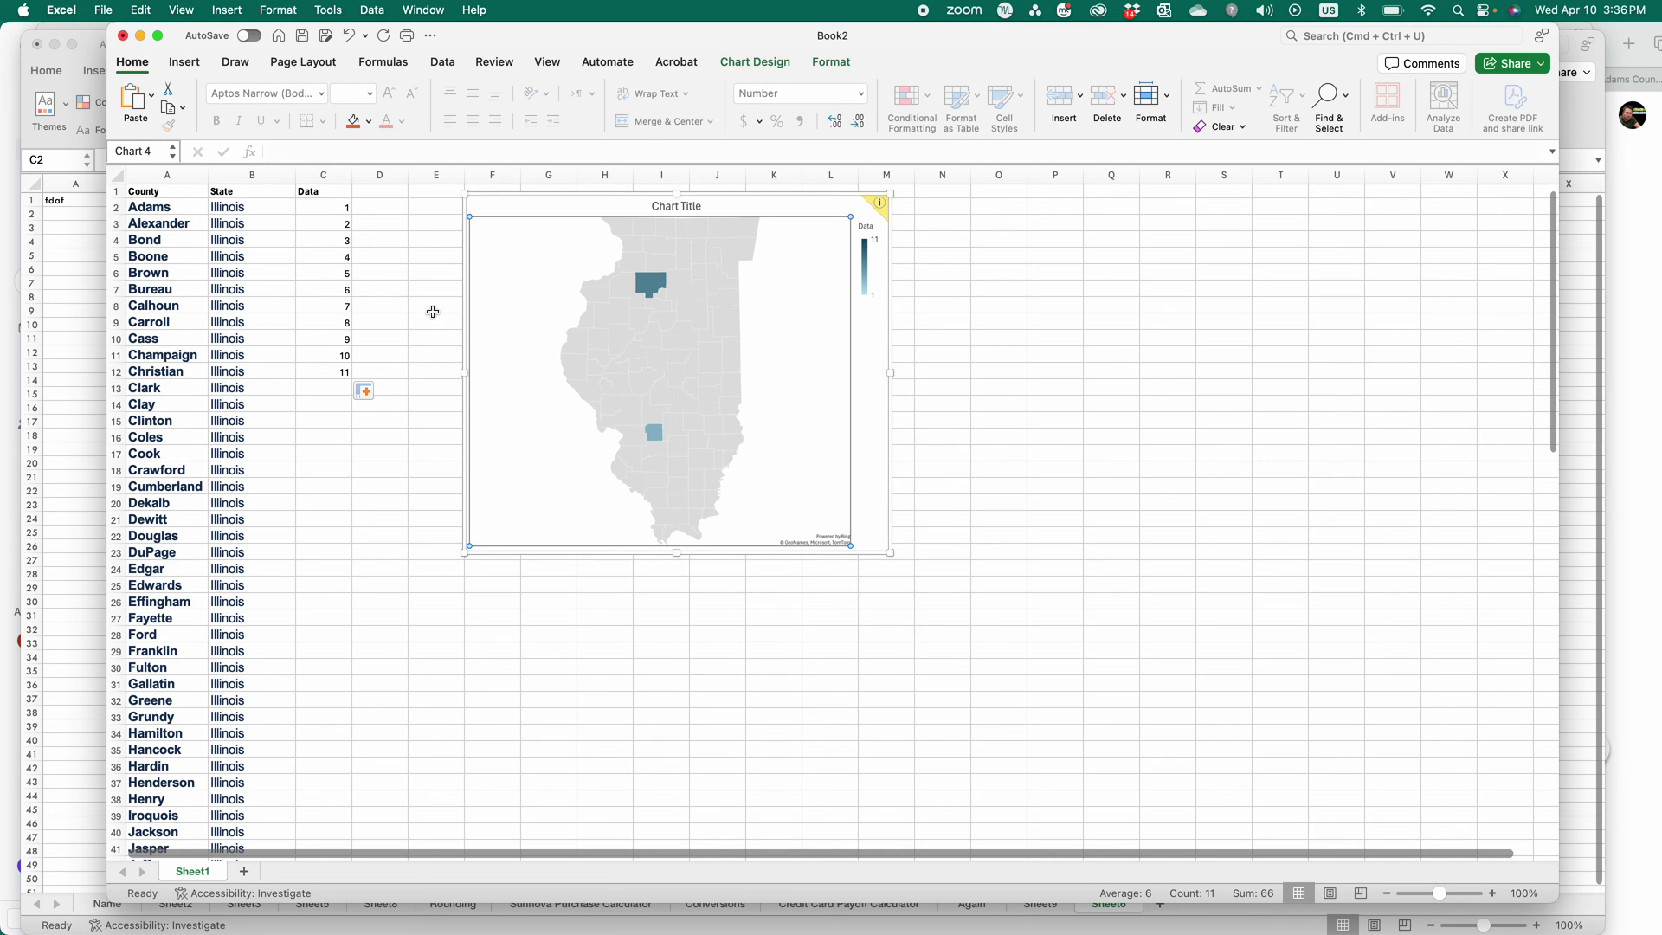
{"action": "left_click", "coordinate": [653, 433]}
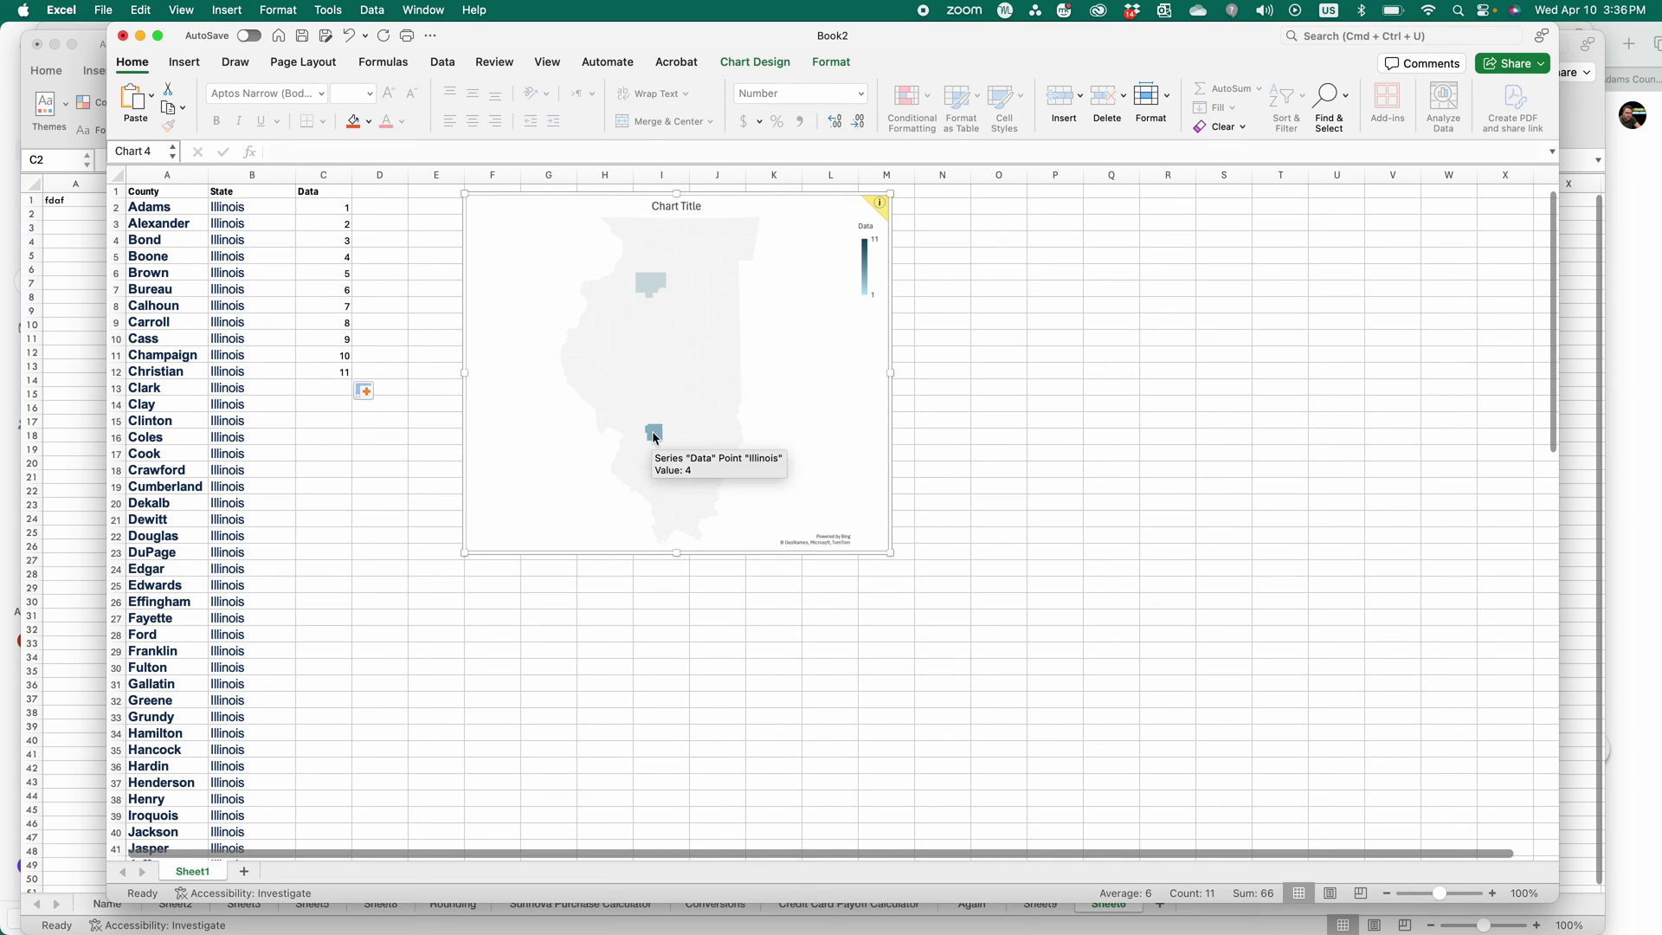
{"action": "left_click", "coordinate": [329, 355]}
{"action": "left_click_drag", "start_coordinate": [327, 339], "coordinate": [289, 818]}
Step: Return to the top of the sheet and select the map showing its 1–102 legend
{"action": "scroll", "coordinate": [526, 479], "scroll_direction": "up", "scroll_amount": 10}
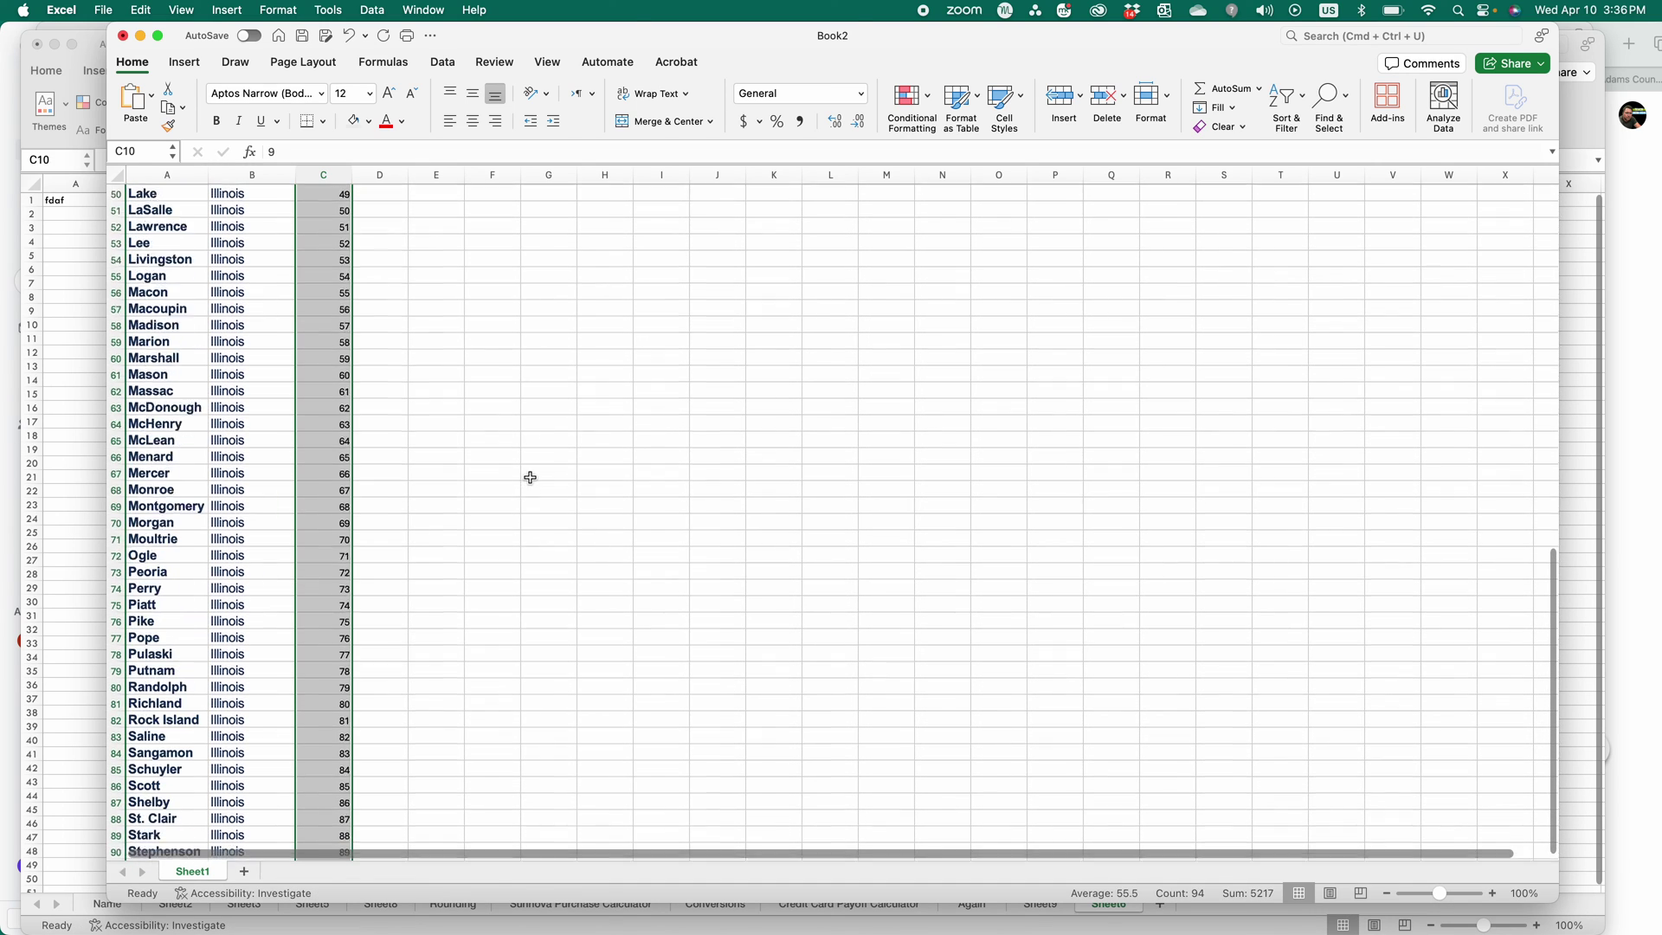
{"action": "scroll", "coordinate": [526, 479], "scroll_direction": "up", "scroll_amount": 8}
{"action": "mouse_move", "coordinate": [642, 412]}
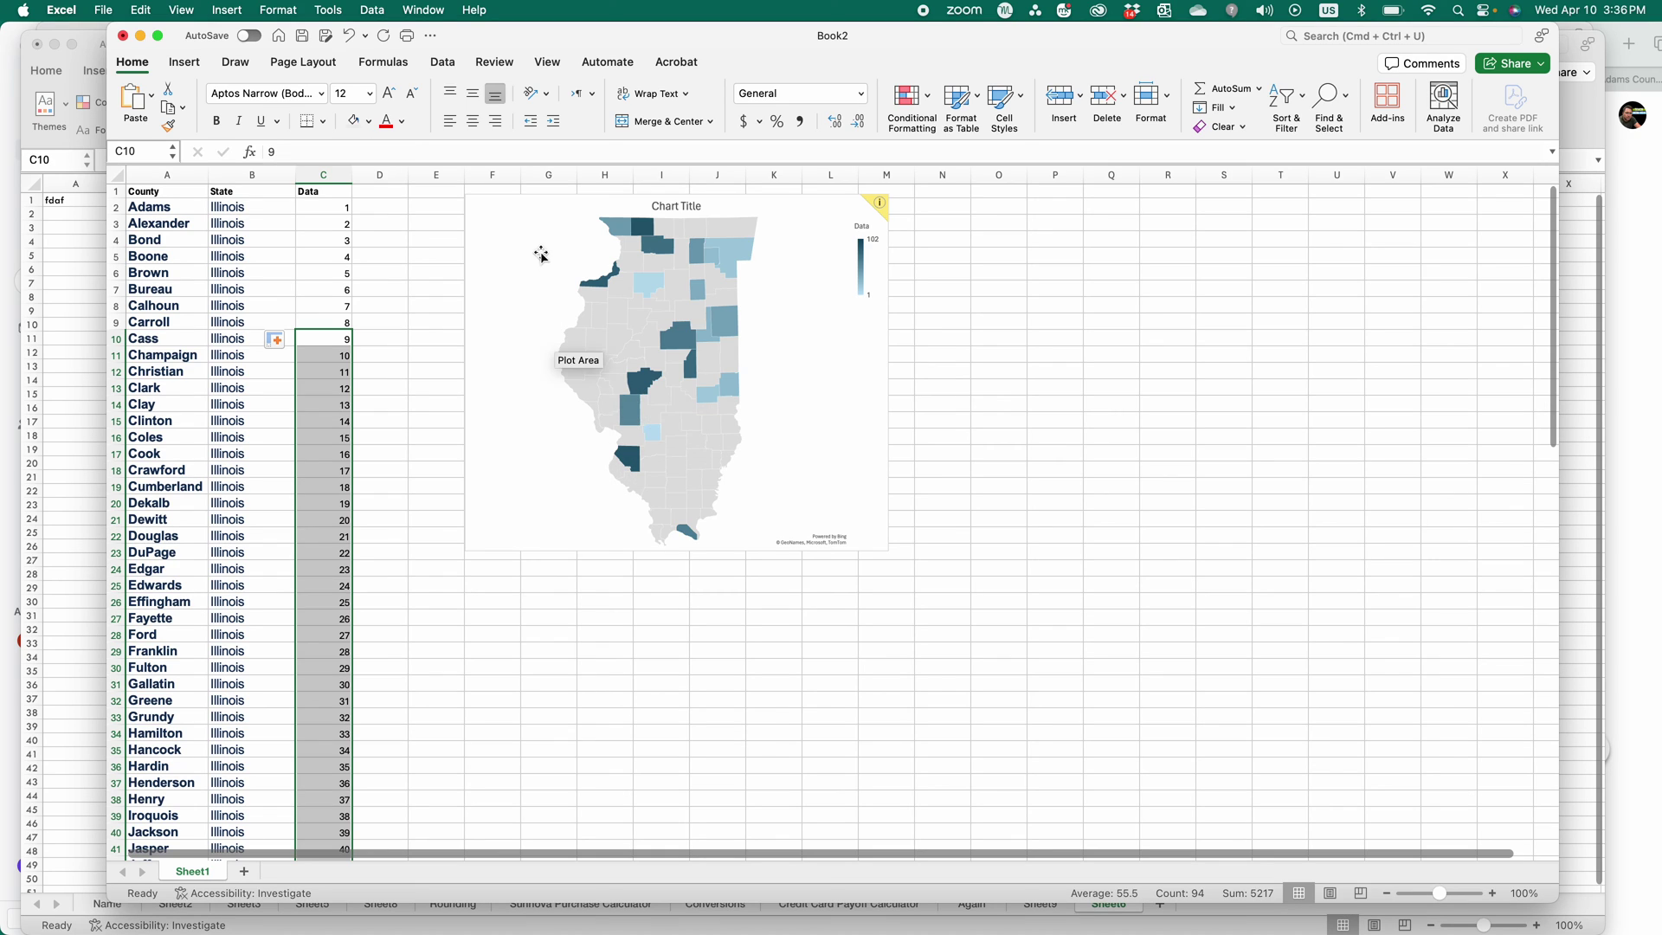
{"action": "left_click", "coordinate": [626, 295]}
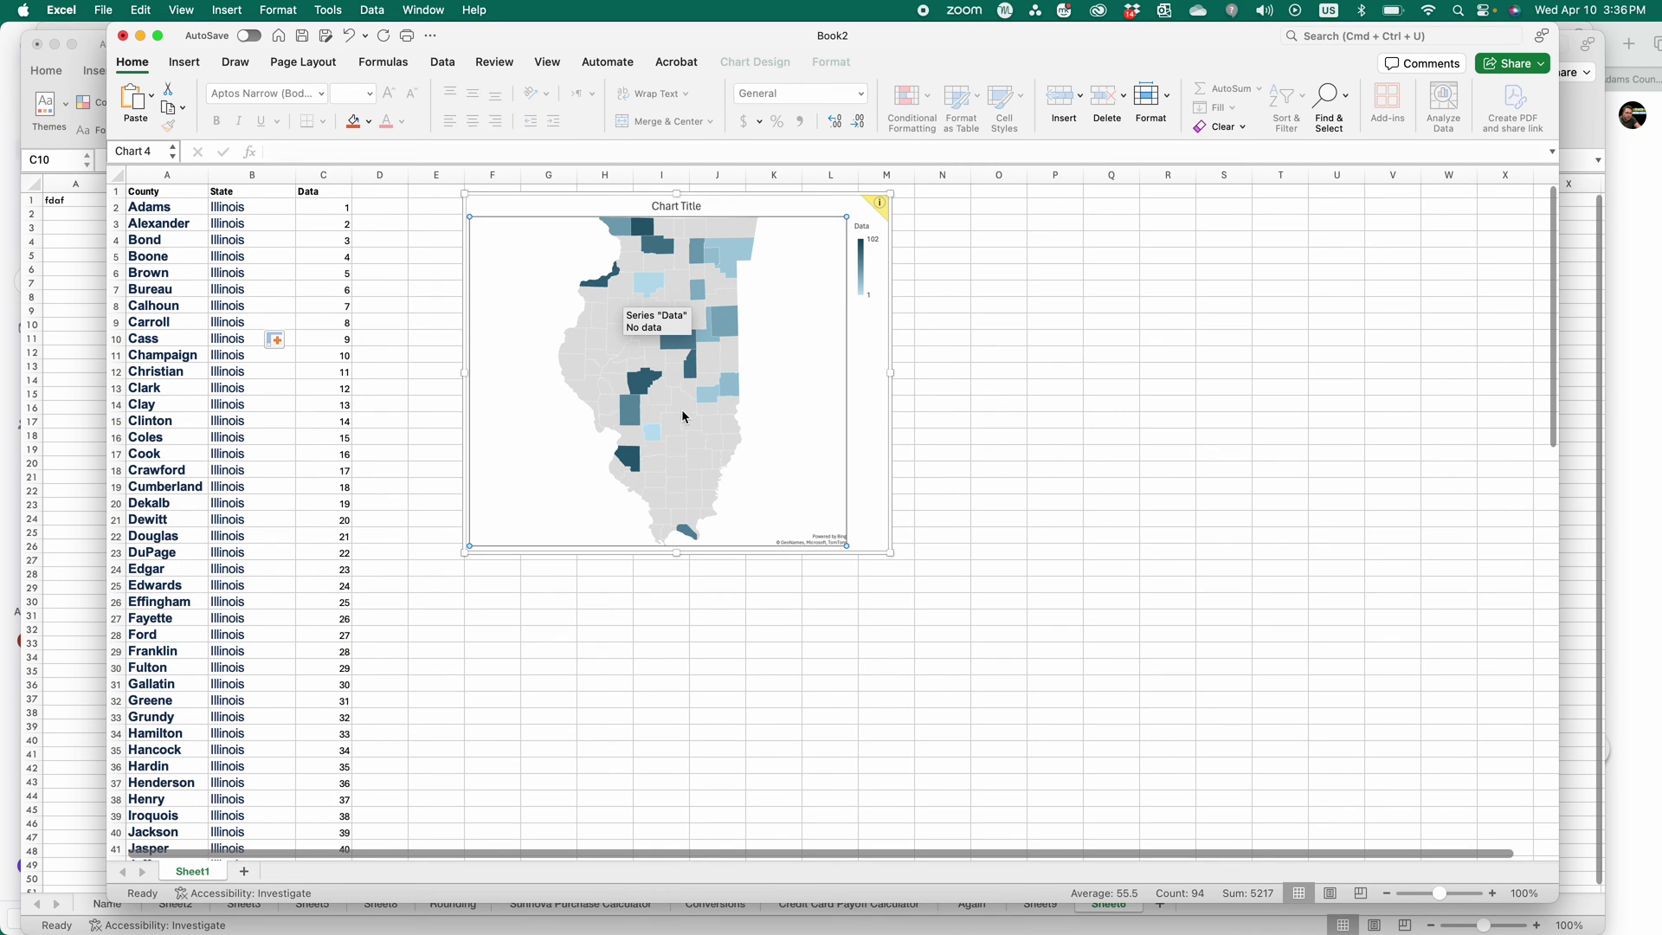